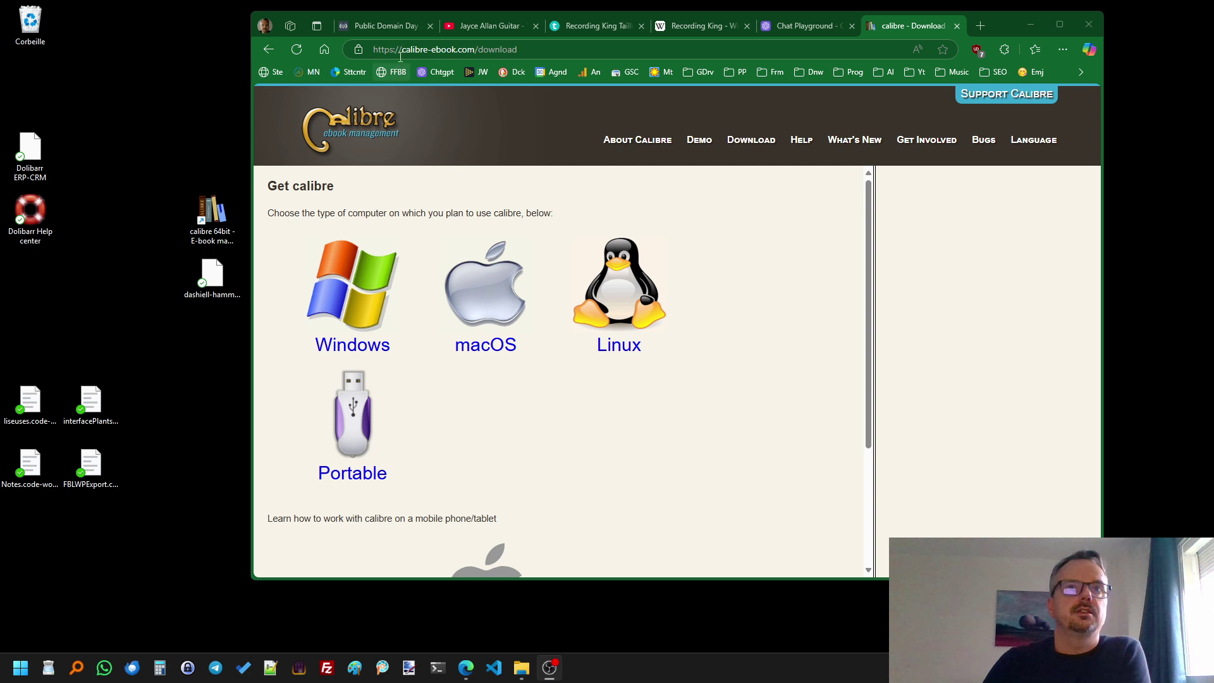
Start downloading the calibre 64bit installer for Windows from the calibre-ebook.com download page.
drag(404, 49, 470, 52)
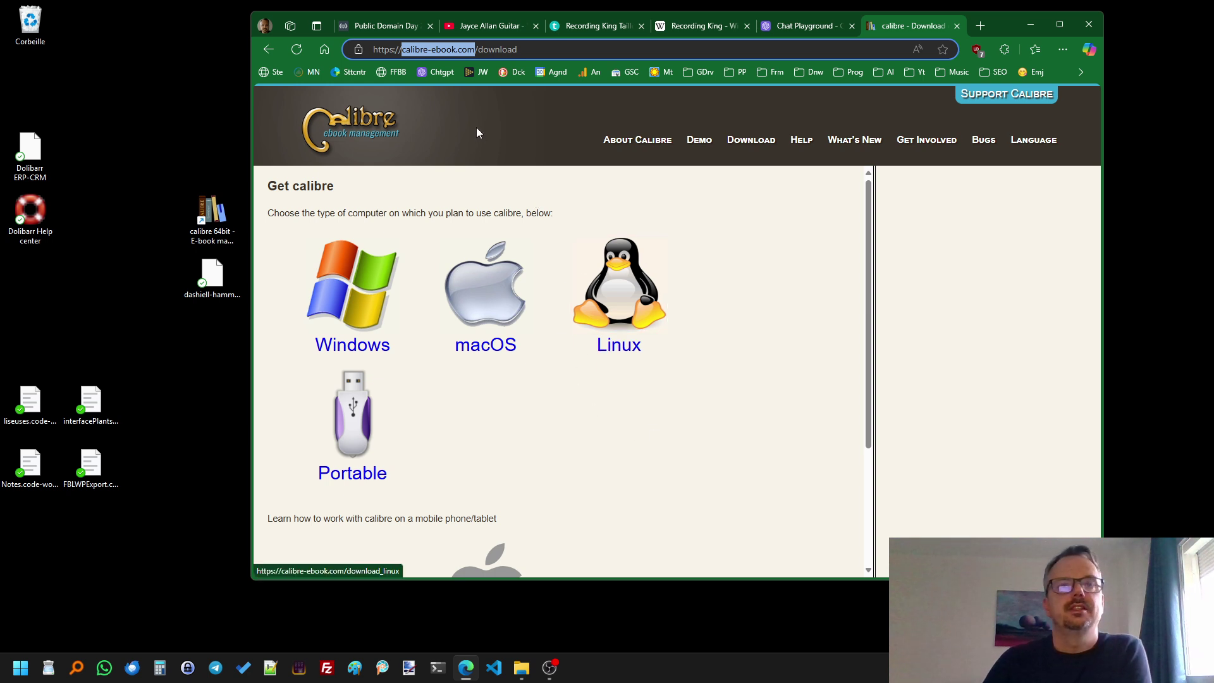
click(471, 51)
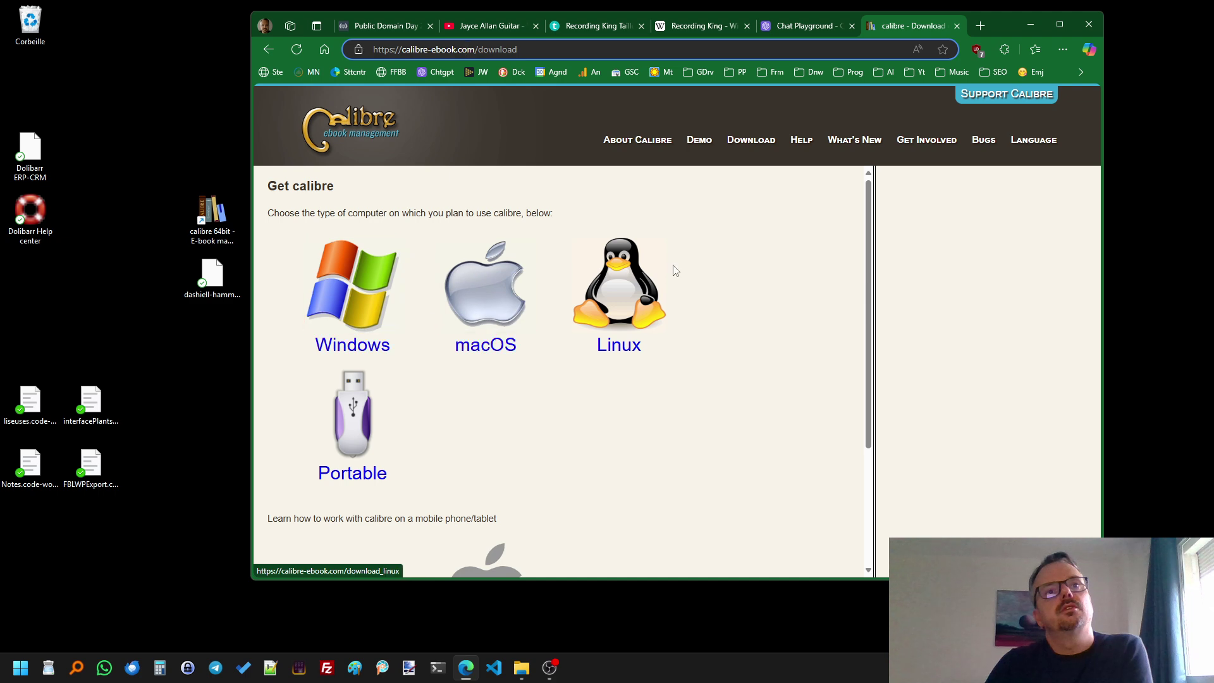
click(372, 272)
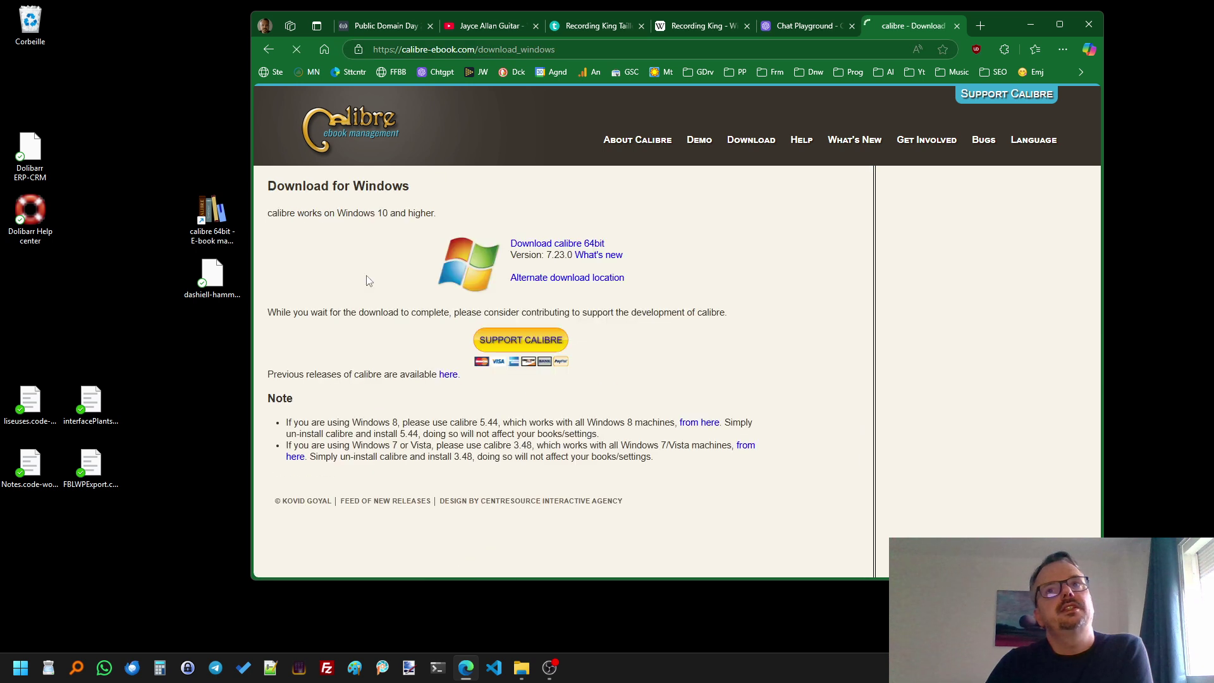
click(585, 246)
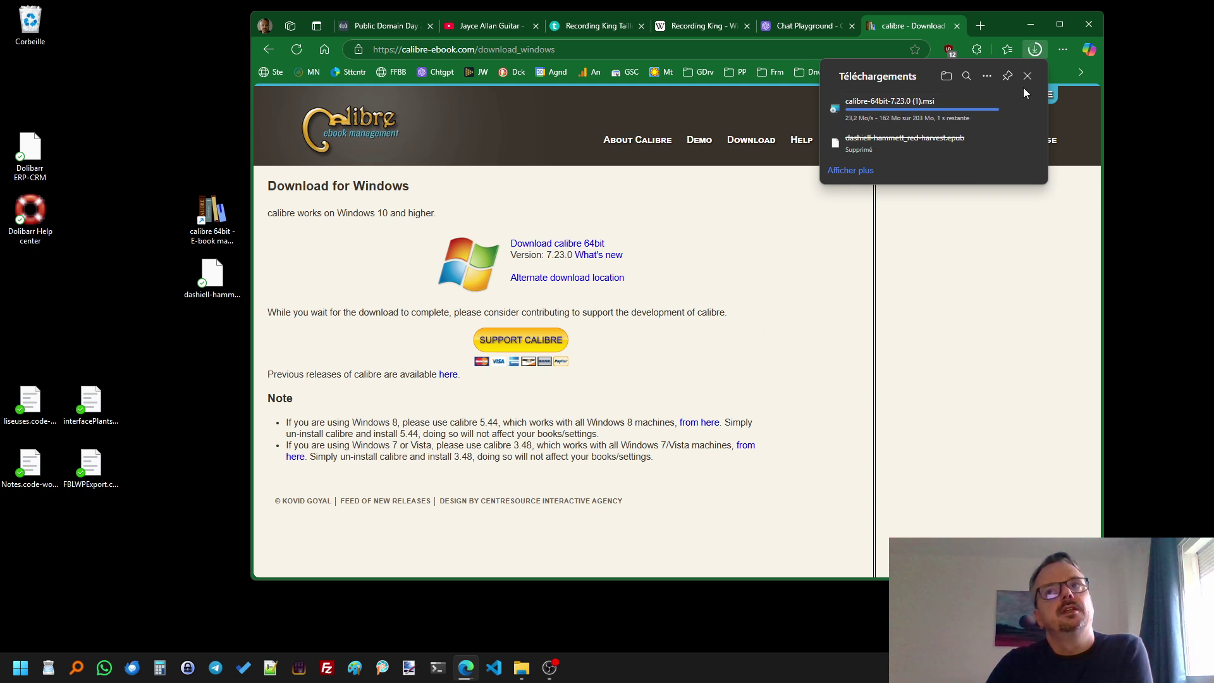
Cancel the installer download and close the list of downloads.
click(1023, 109)
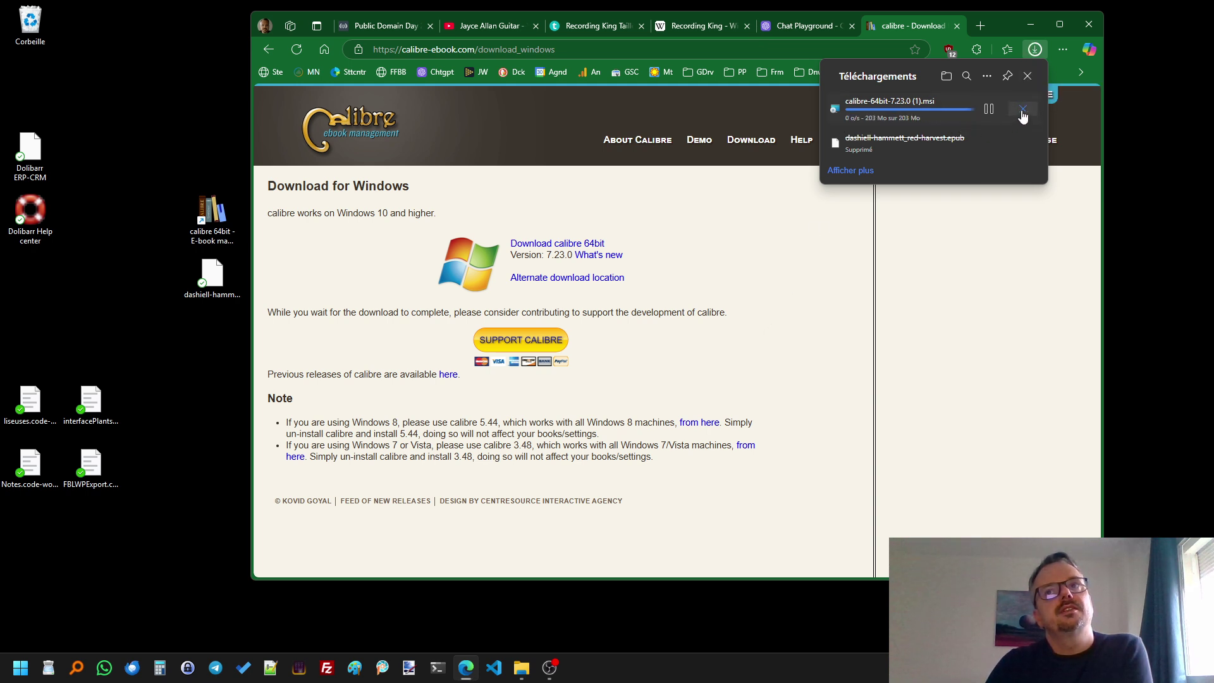
click(1028, 75)
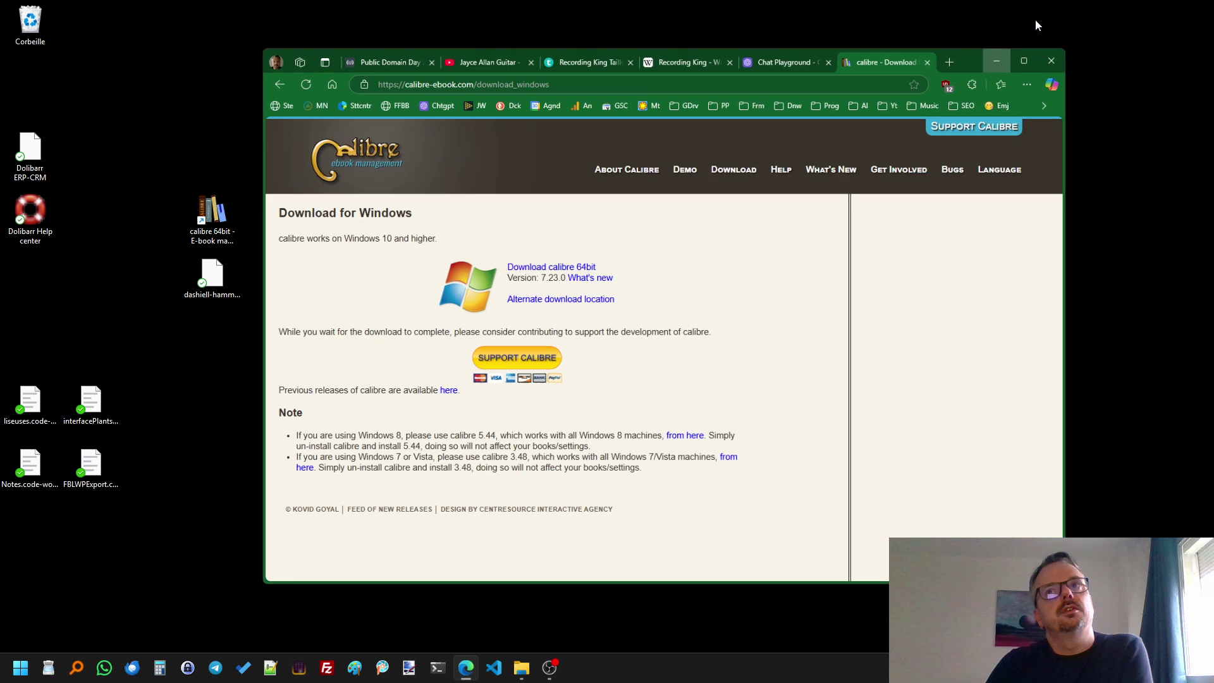
Minimize the browser, launch calibre from its desktop shortcut and reposition its window.
click(1035, 22)
click(219, 202)
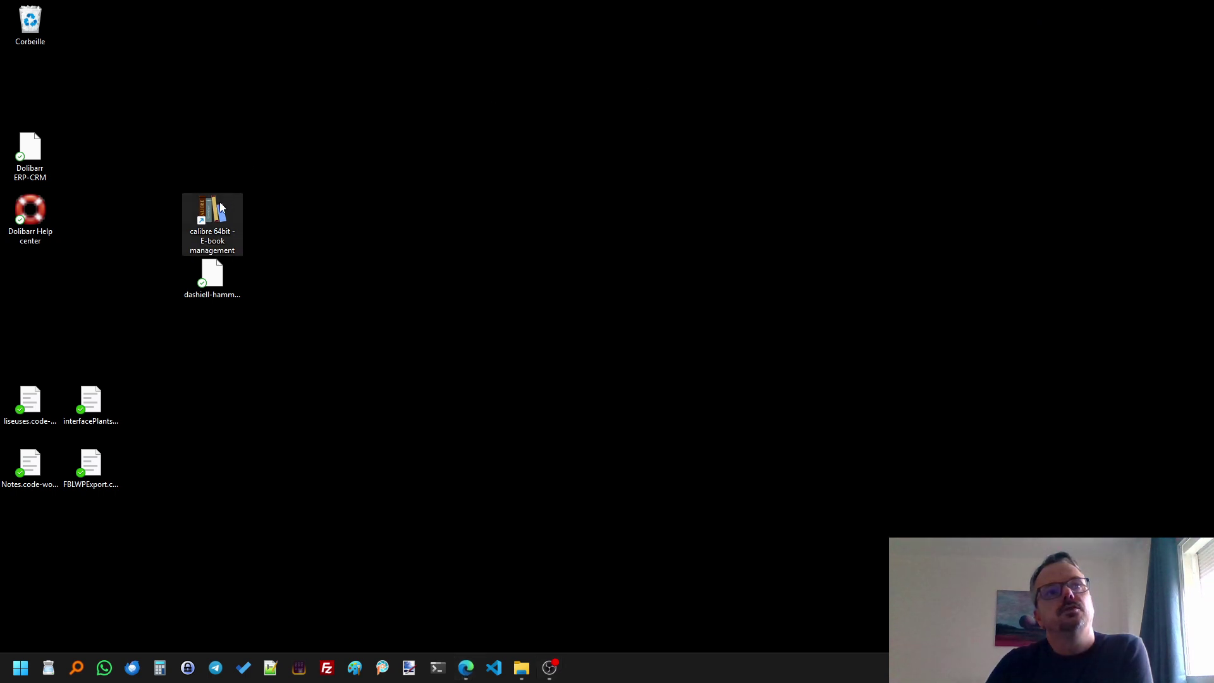
double_click(224, 210)
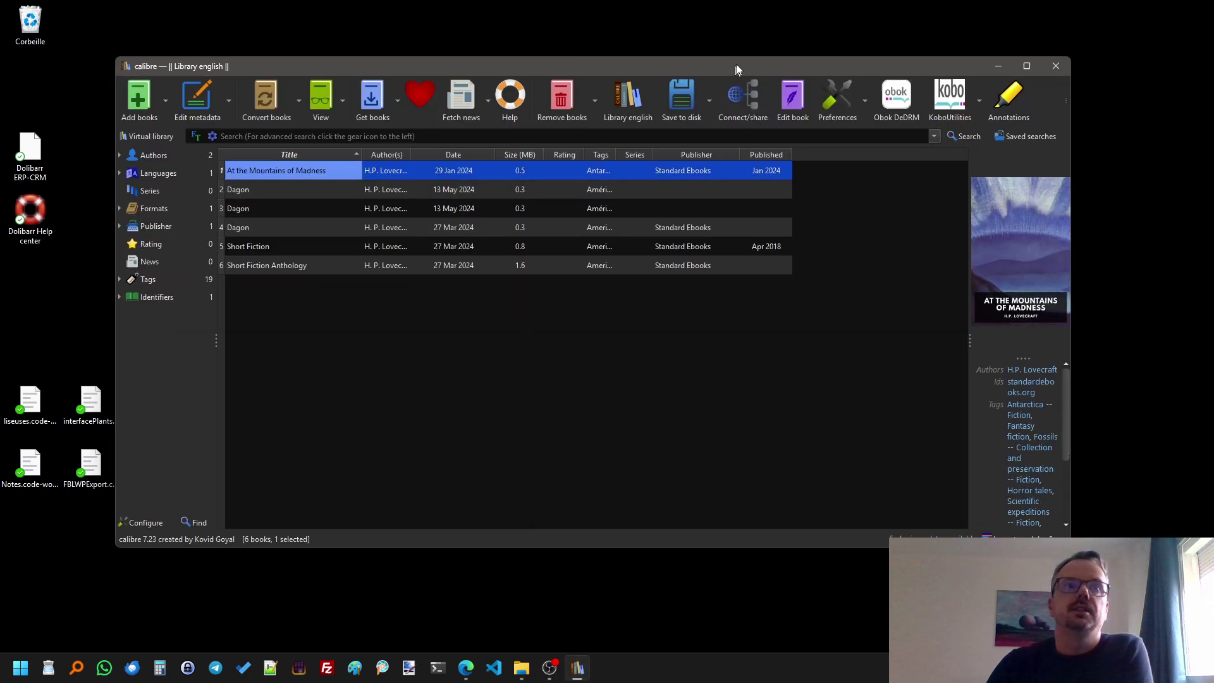
drag(732, 70, 754, 68)
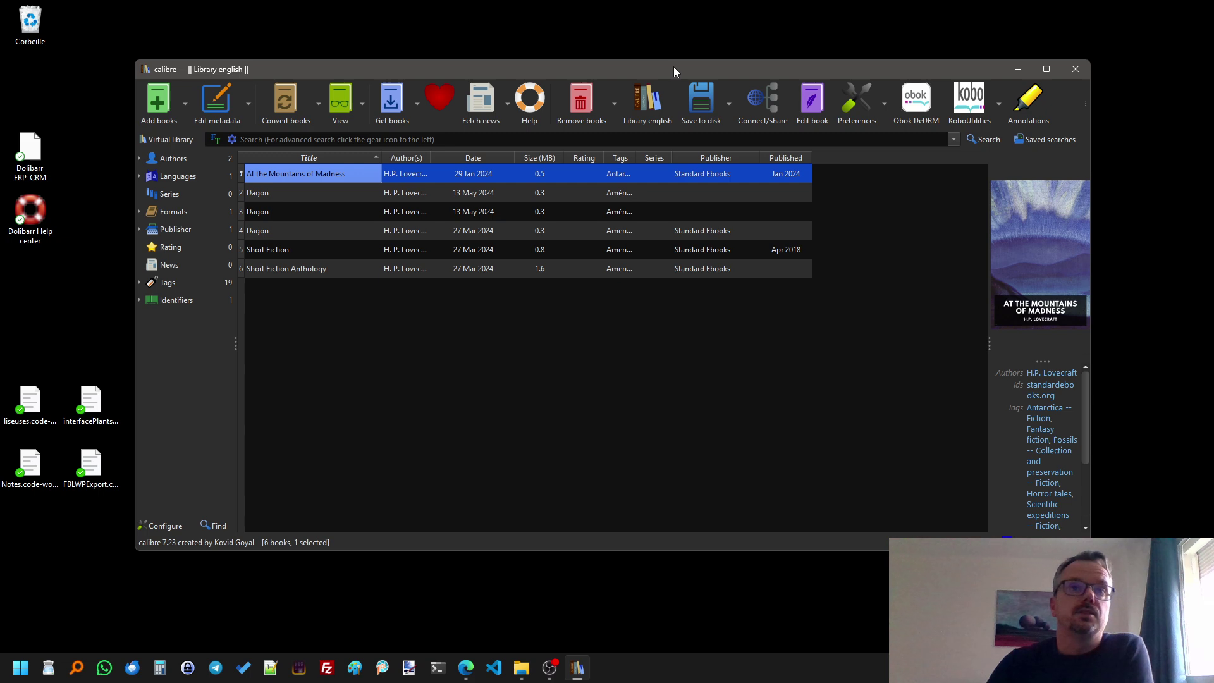
drag(671, 66, 681, 63)
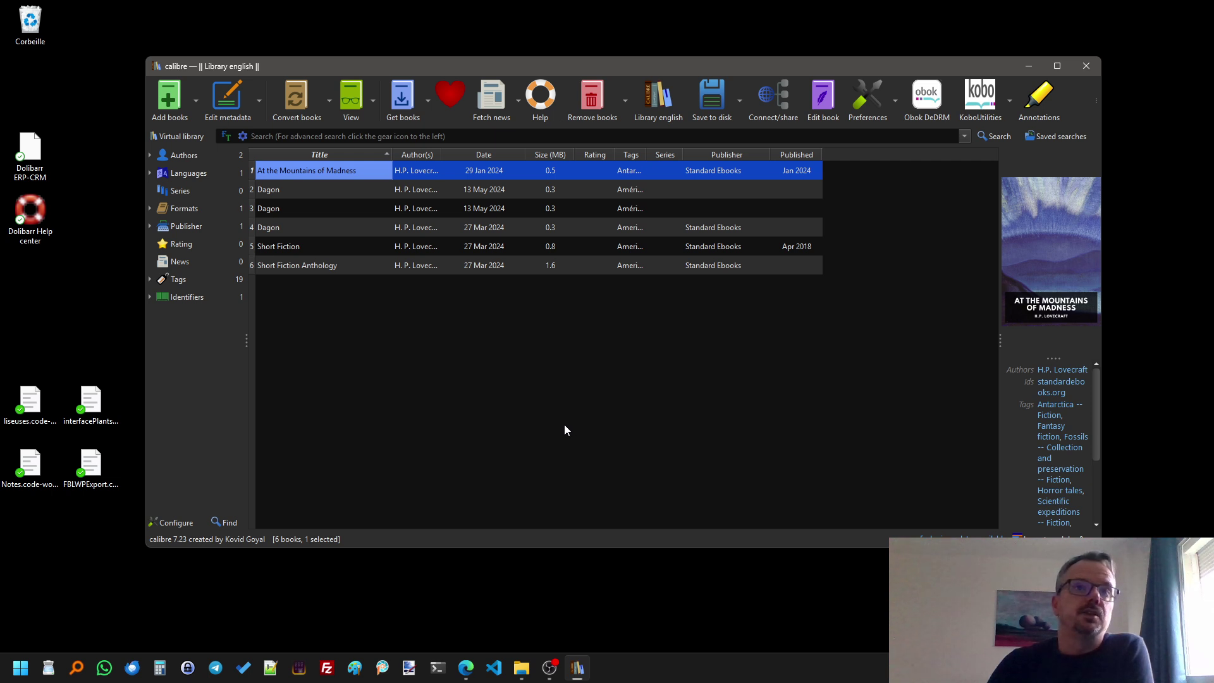
Step through the books in the English library to view their covers and details.
click(376, 192)
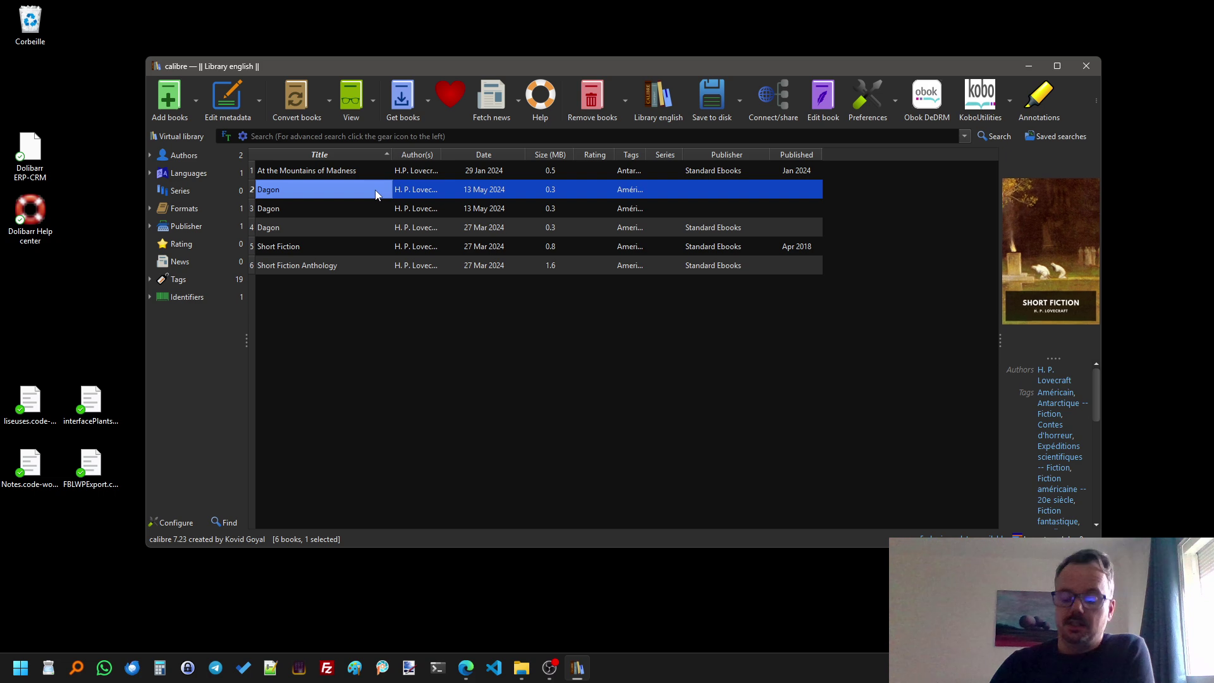
key(Down)
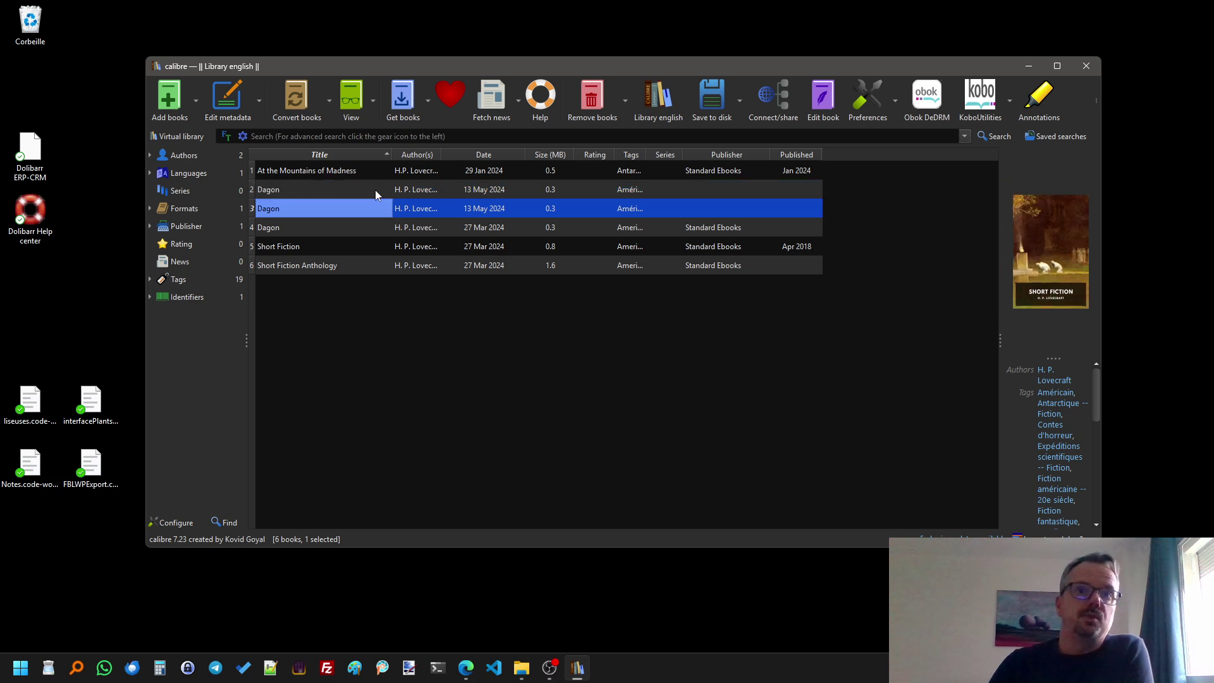
key(Down)
key(Down)
key(Down)
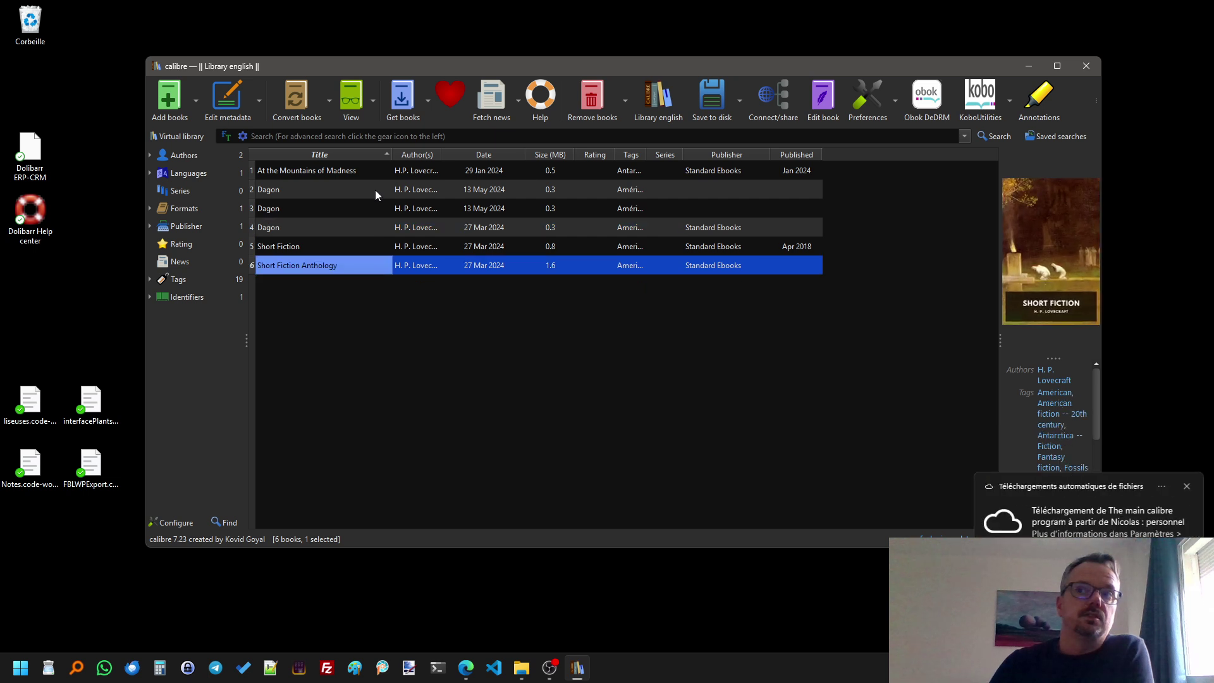
key(Up)
key(Up)
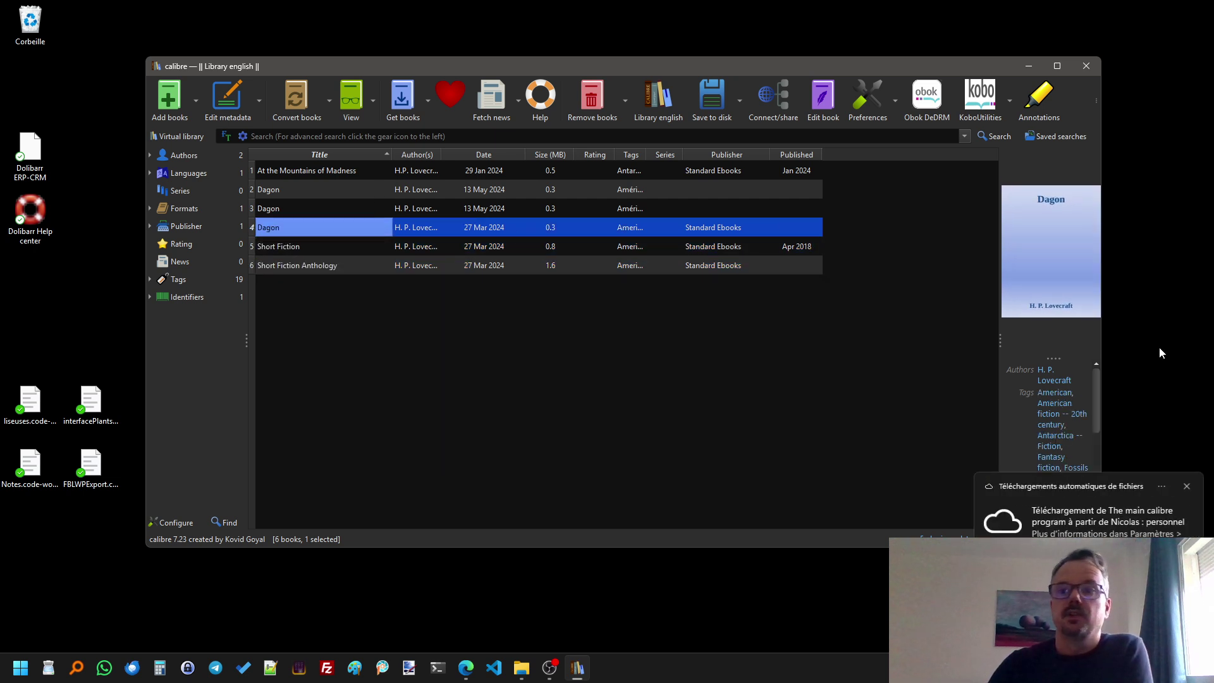
Dismiss the automatic file download notification and shift the calibre window slightly.
click(1190, 490)
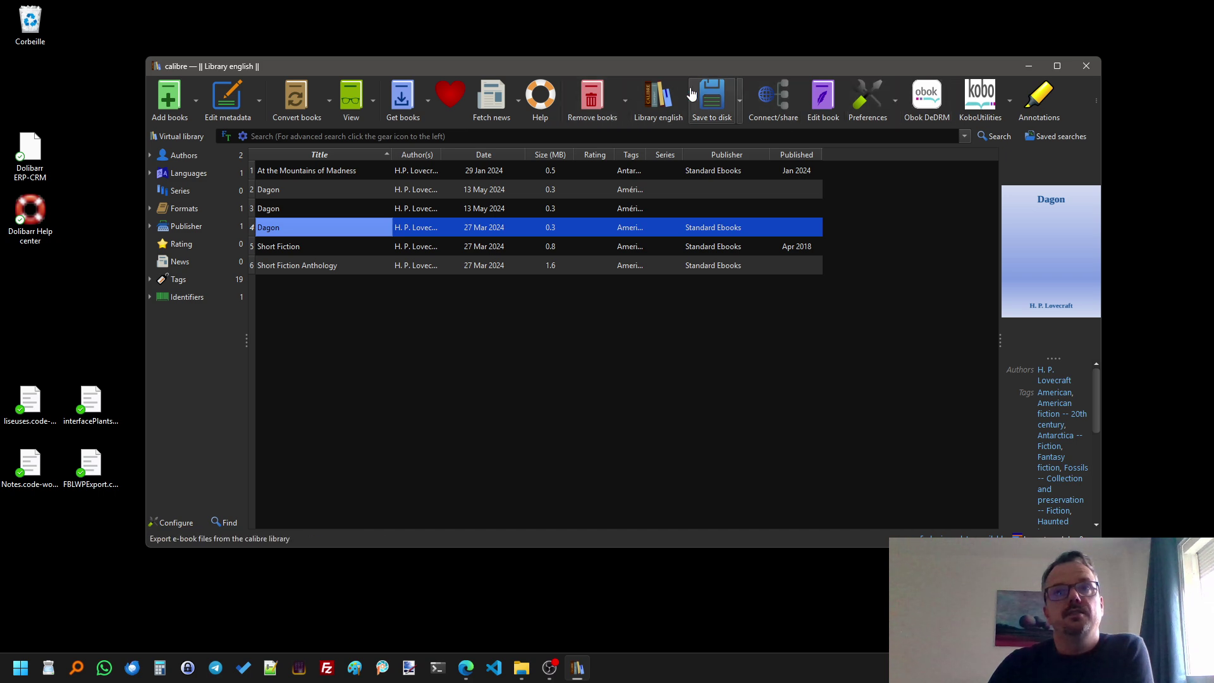
click(1095, 104)
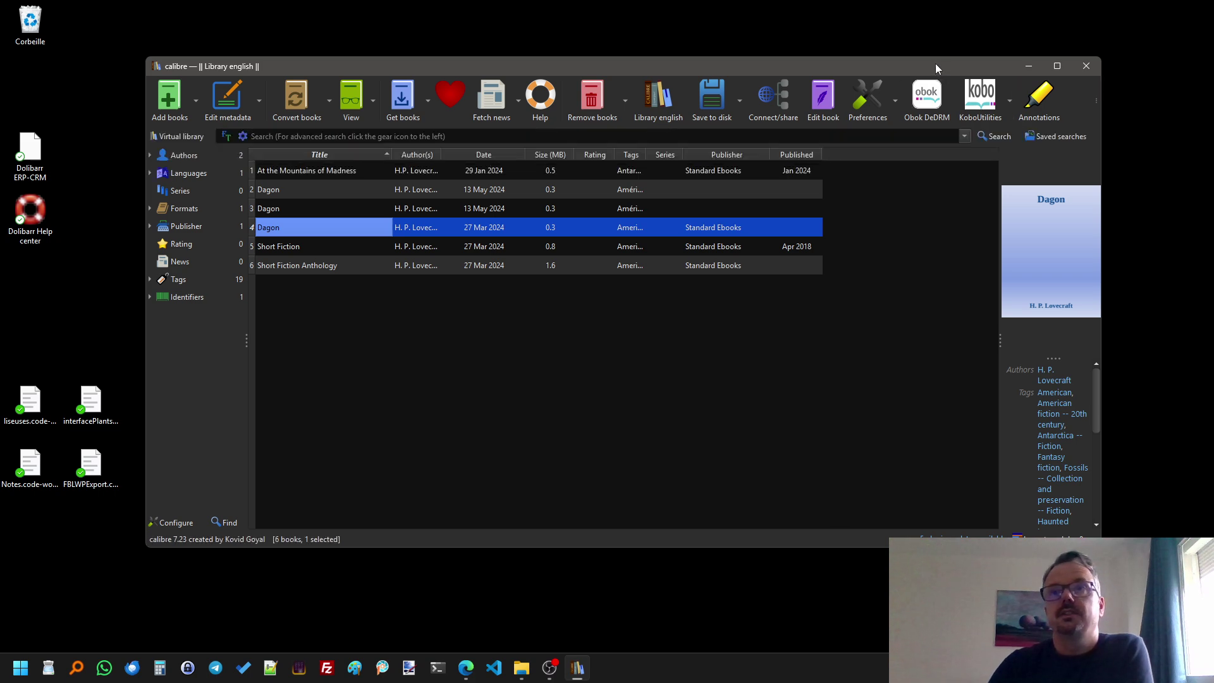
drag(936, 65, 943, 69)
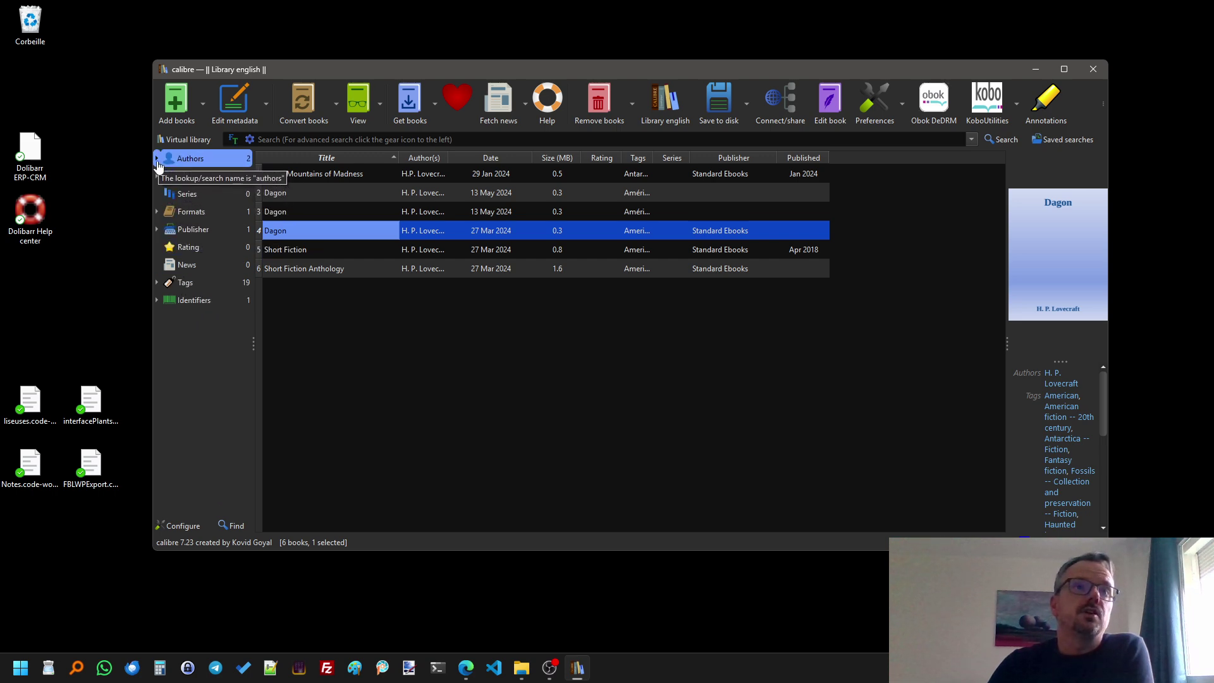
Expand the Authors category and filter the book list by the H. P. Lovecraft and H.P. Lovecraft entries.
click(190, 158)
click(196, 179)
click(203, 193)
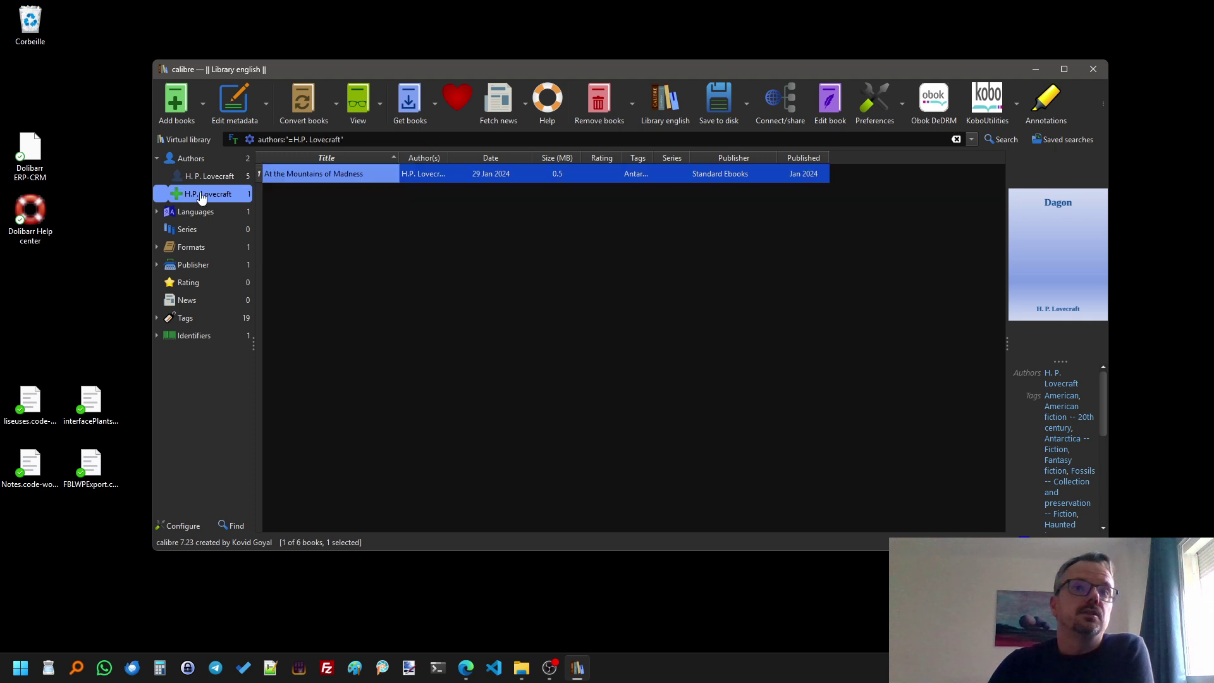
click(204, 179)
click(204, 193)
click(203, 183)
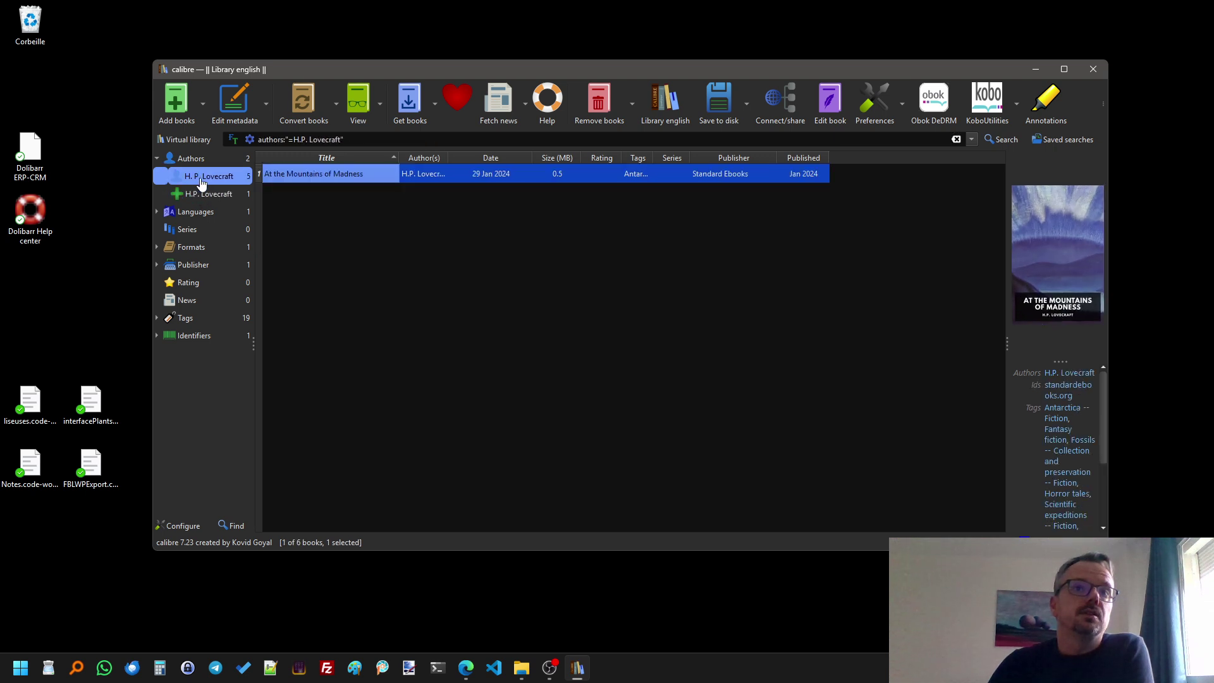
click(203, 195)
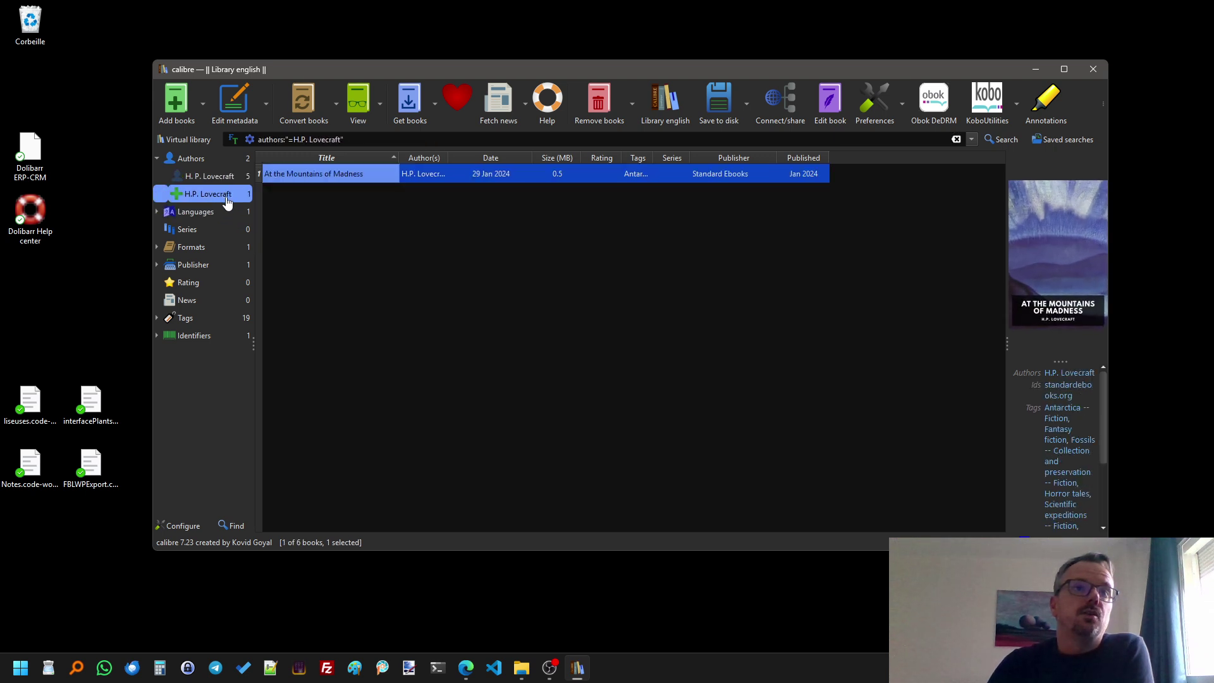
Browse the books by the Languages, Series and Formats categories, and return to the books of all authors.
click(210, 218)
click(157, 212)
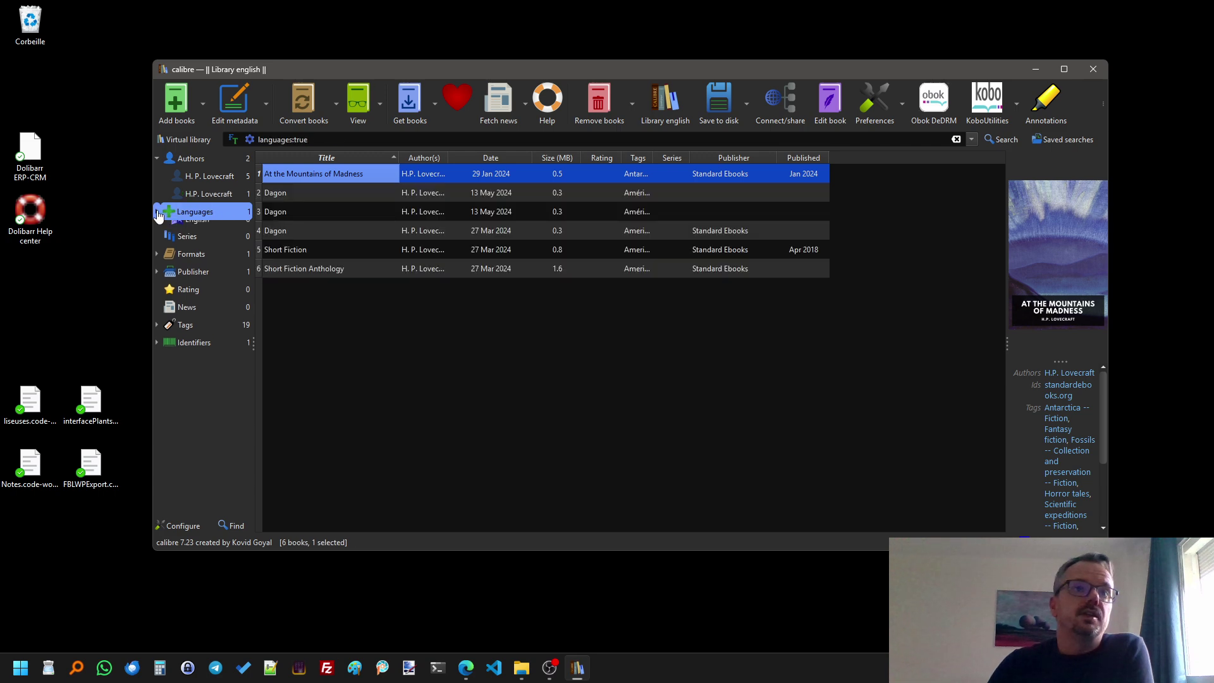
click(177, 247)
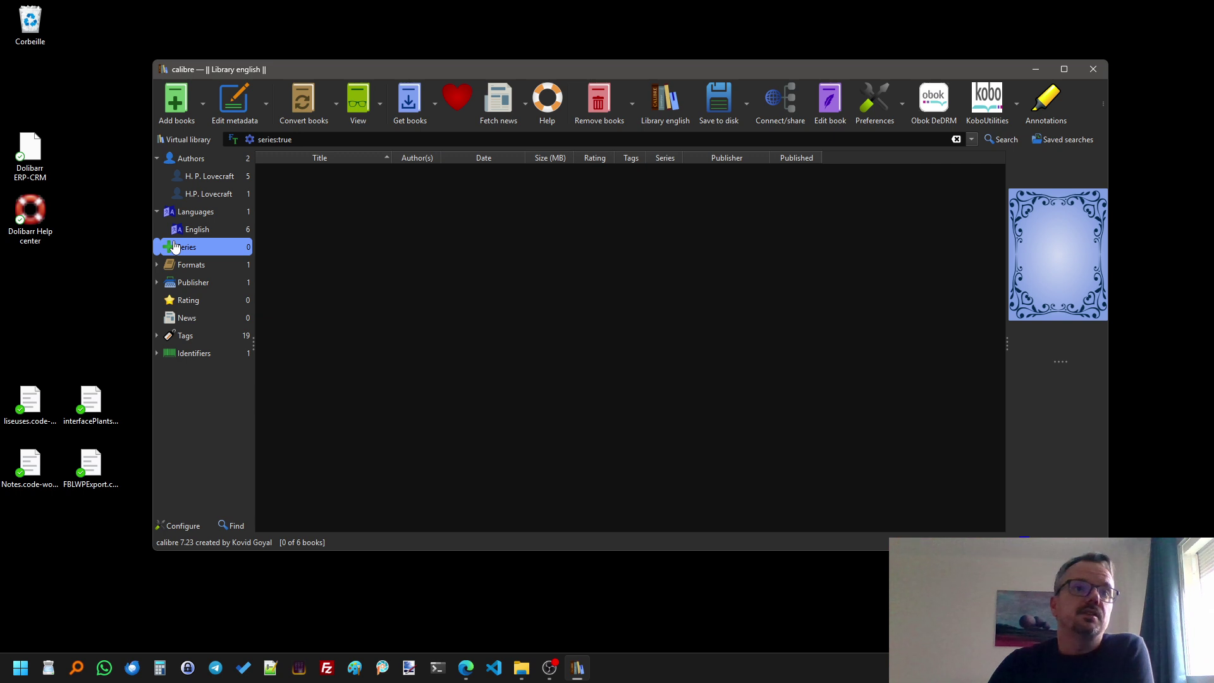
click(157, 264)
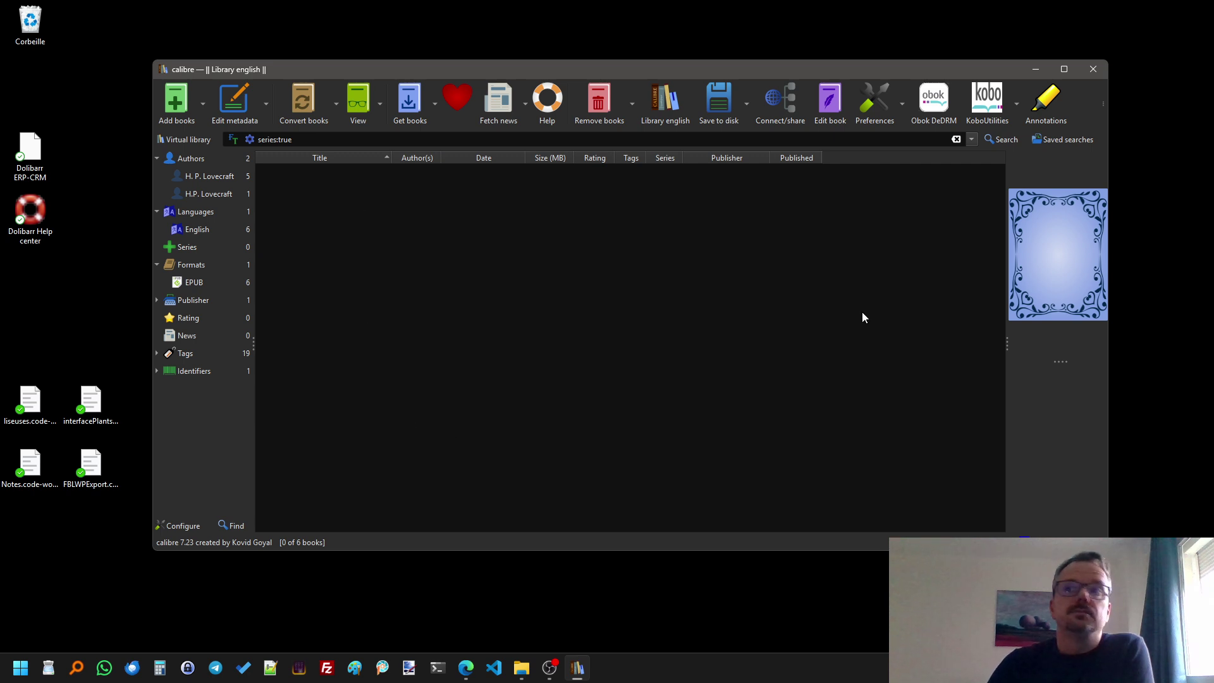
click(210, 176)
click(203, 166)
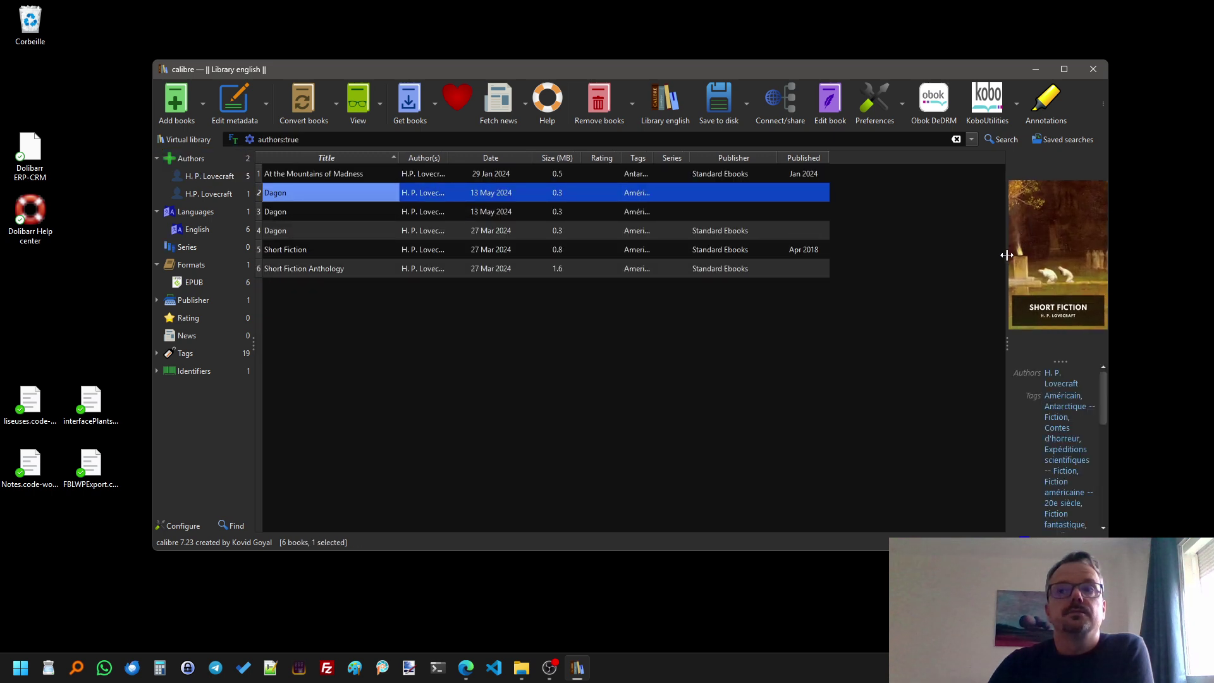
Widen the book details area and view the cover and metadata of several books, ending on At the Mountains of Madness.
drag(1008, 255, 893, 257)
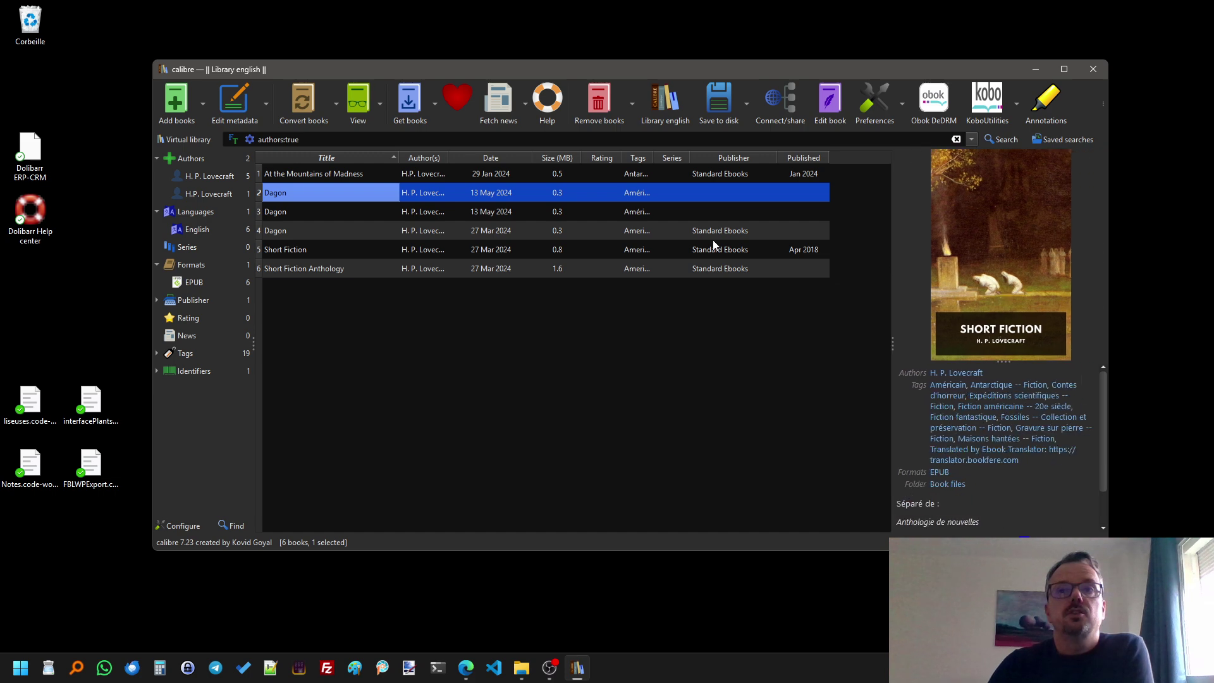
click(352, 212)
click(350, 230)
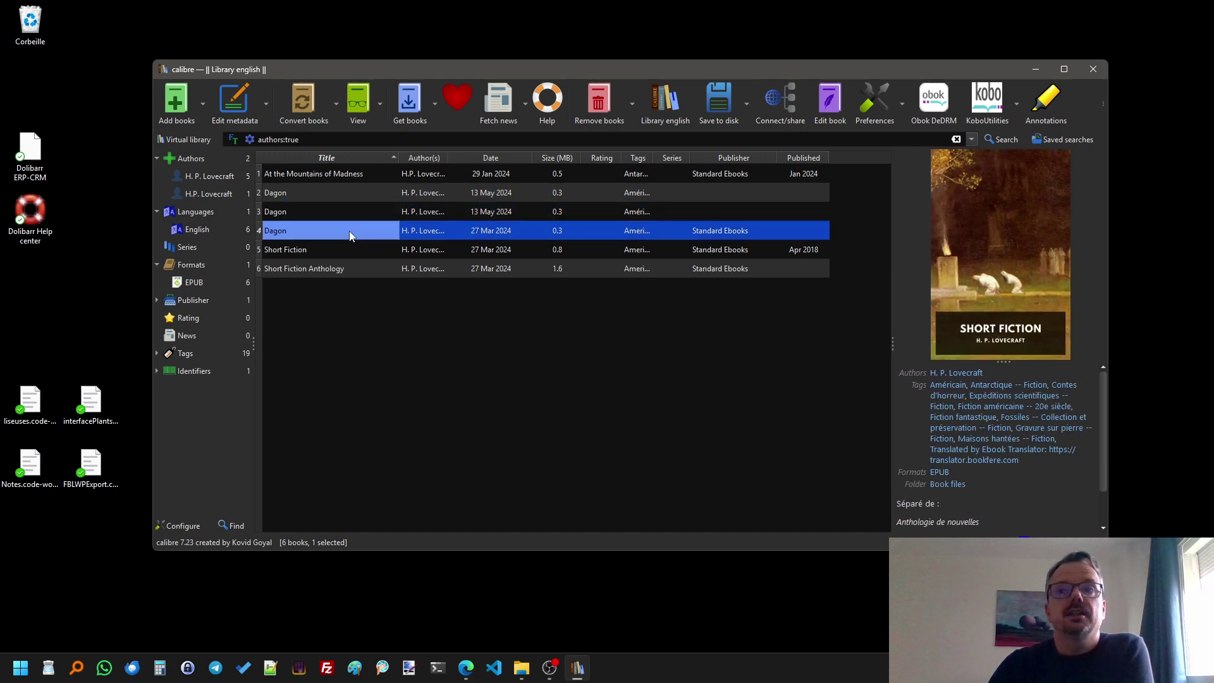
click(345, 249)
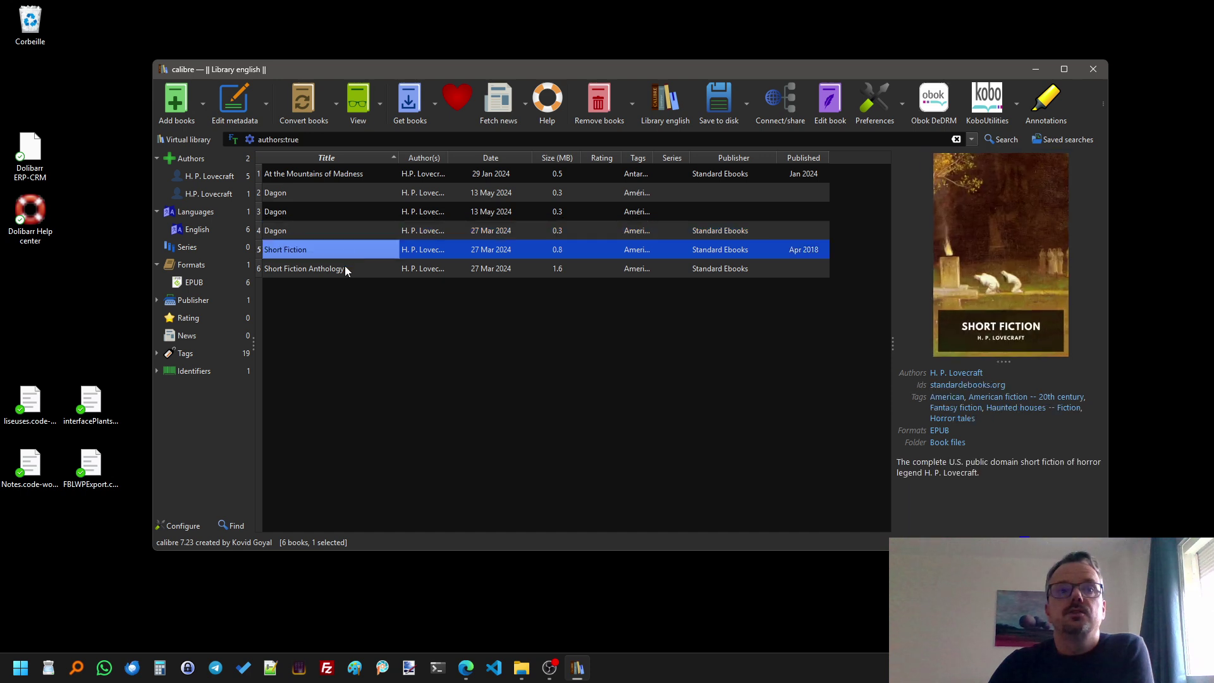
click(345, 269)
click(346, 175)
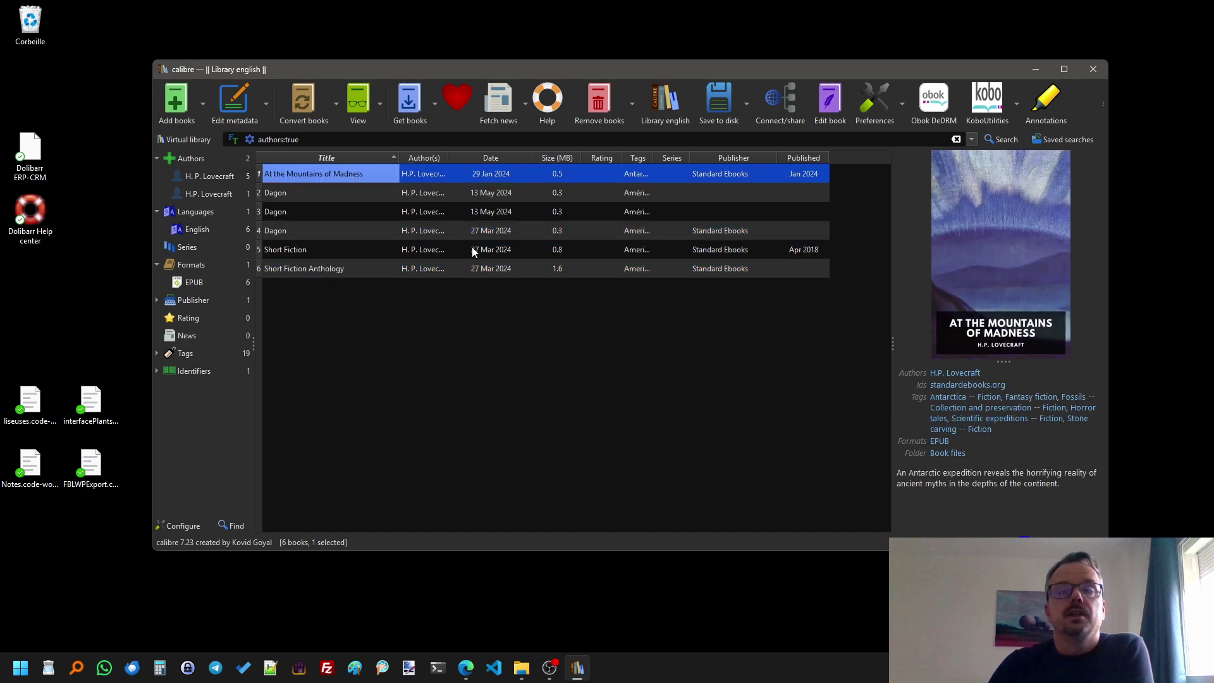
Filter the library by the author H.P. Lovecraft, examine the resulting search expression, and clear it to list all books.
click(204, 198)
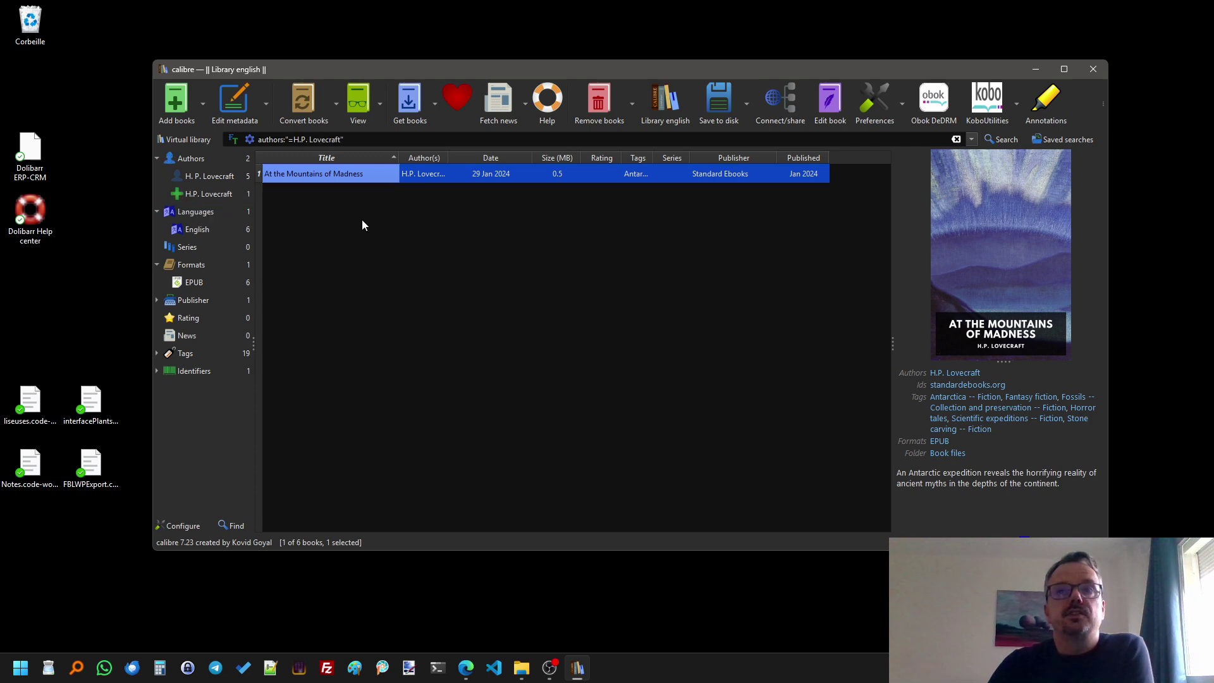
click(433, 141)
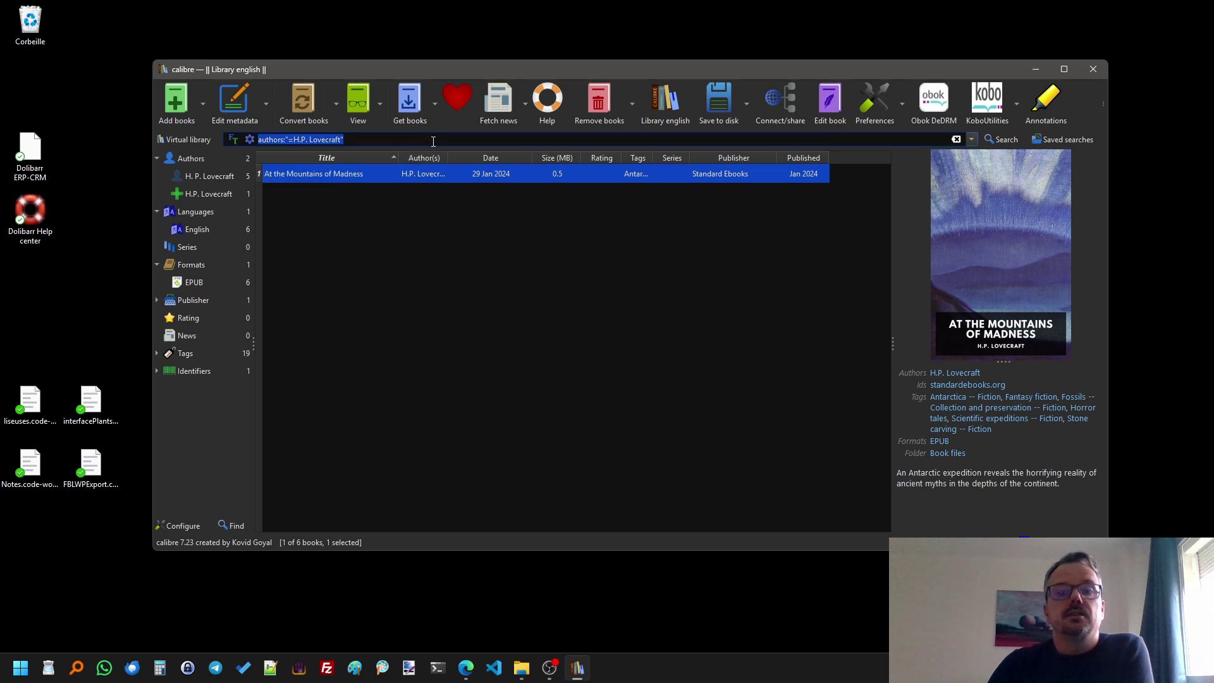
click(433, 141)
triple_click(433, 141)
click(433, 141)
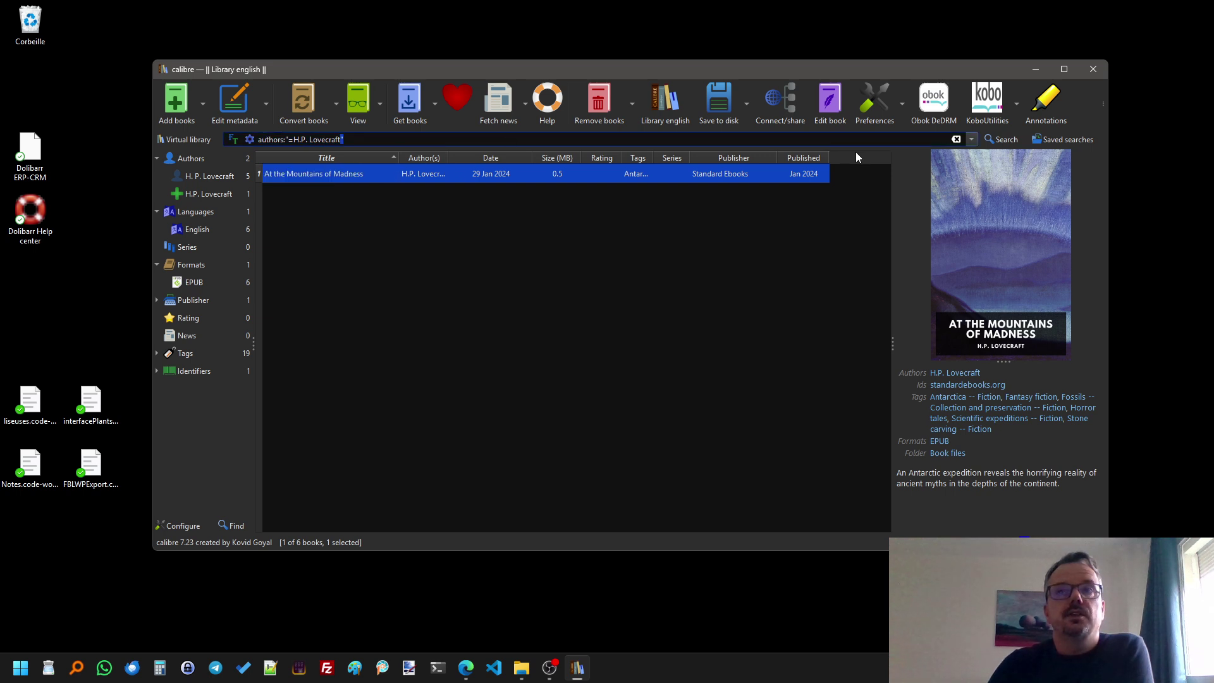
click(957, 140)
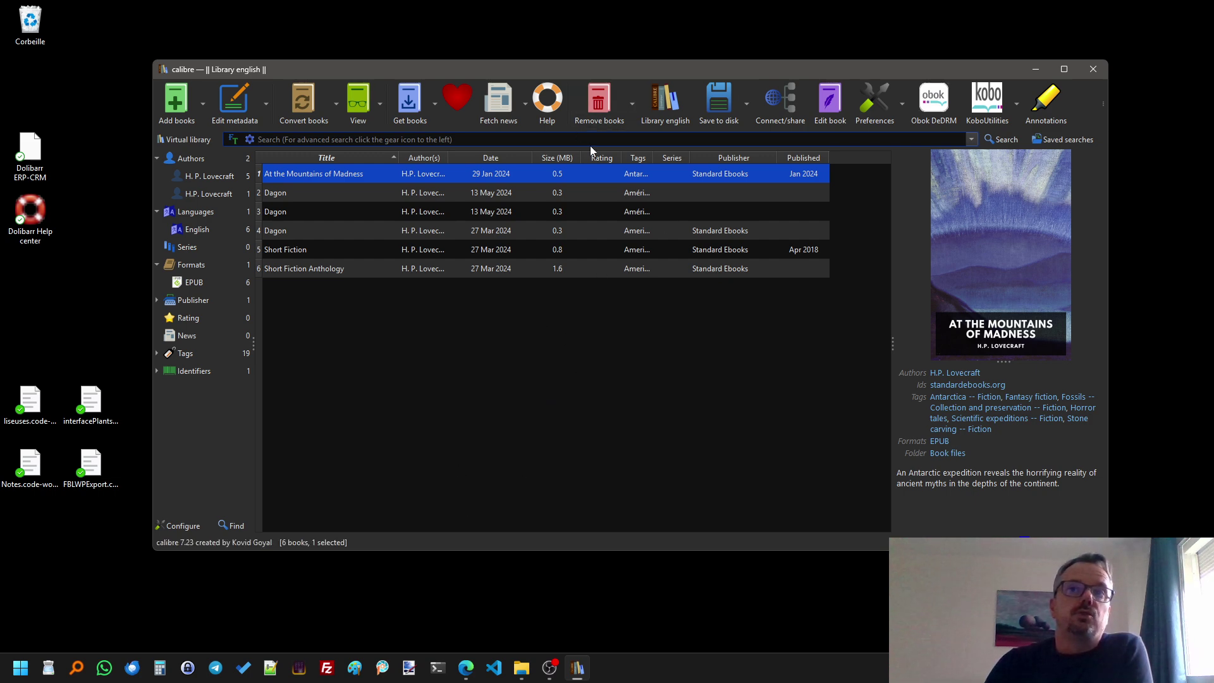
Open the Look & feel preferences and view the available user interface styles, keeping calibre style.
click(881, 109)
drag(781, 88, 770, 71)
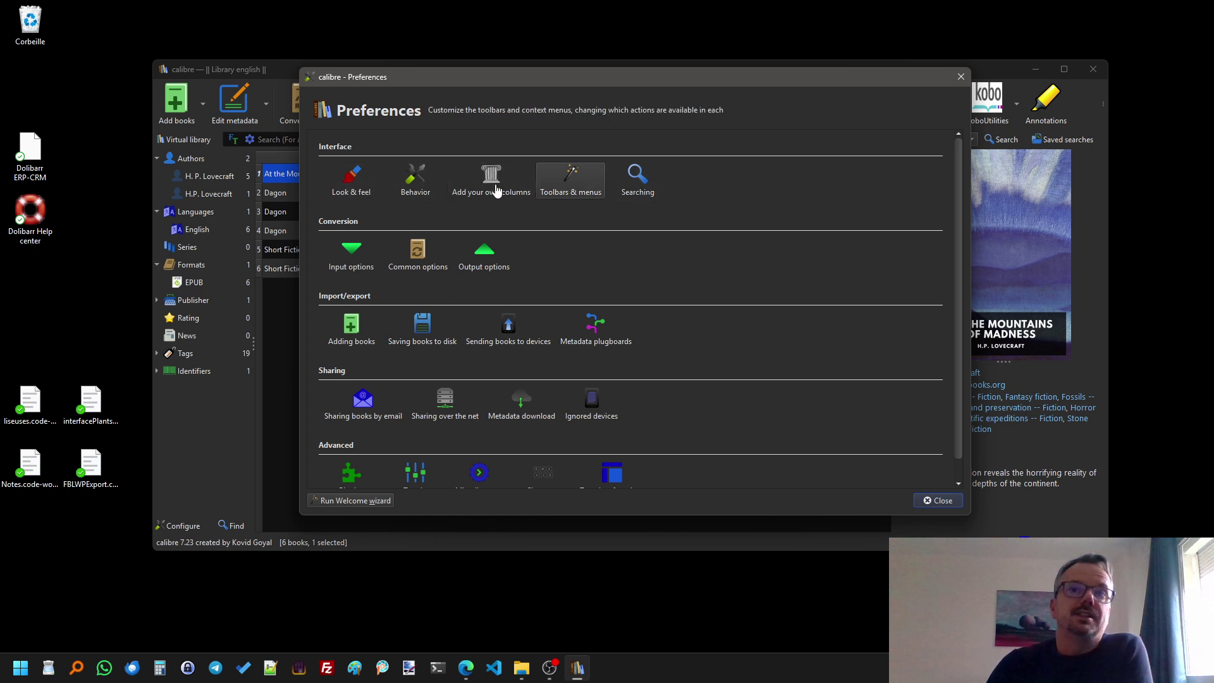
click(352, 183)
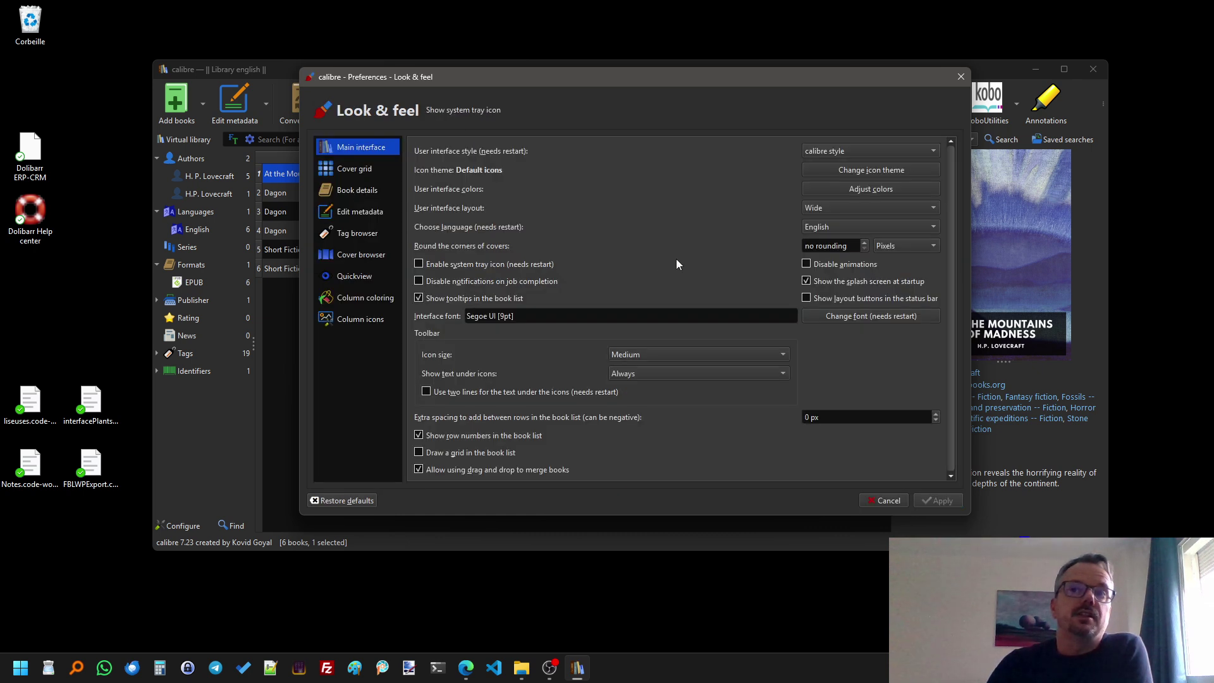
click(866, 151)
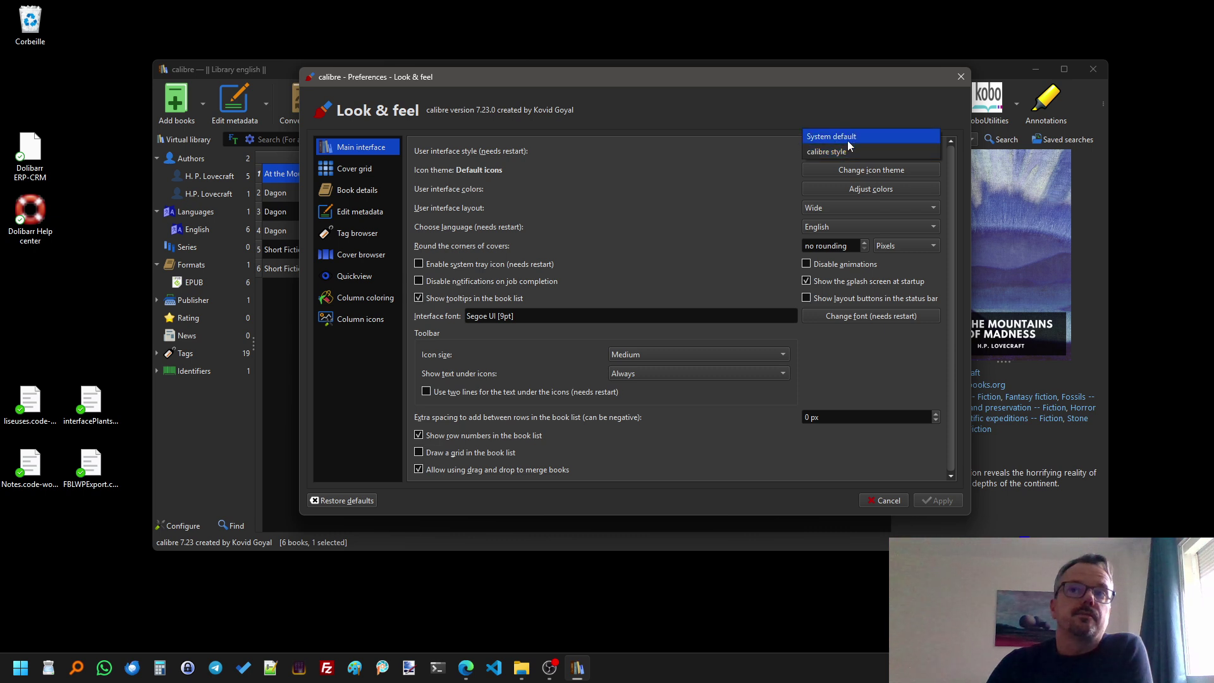
click(644, 168)
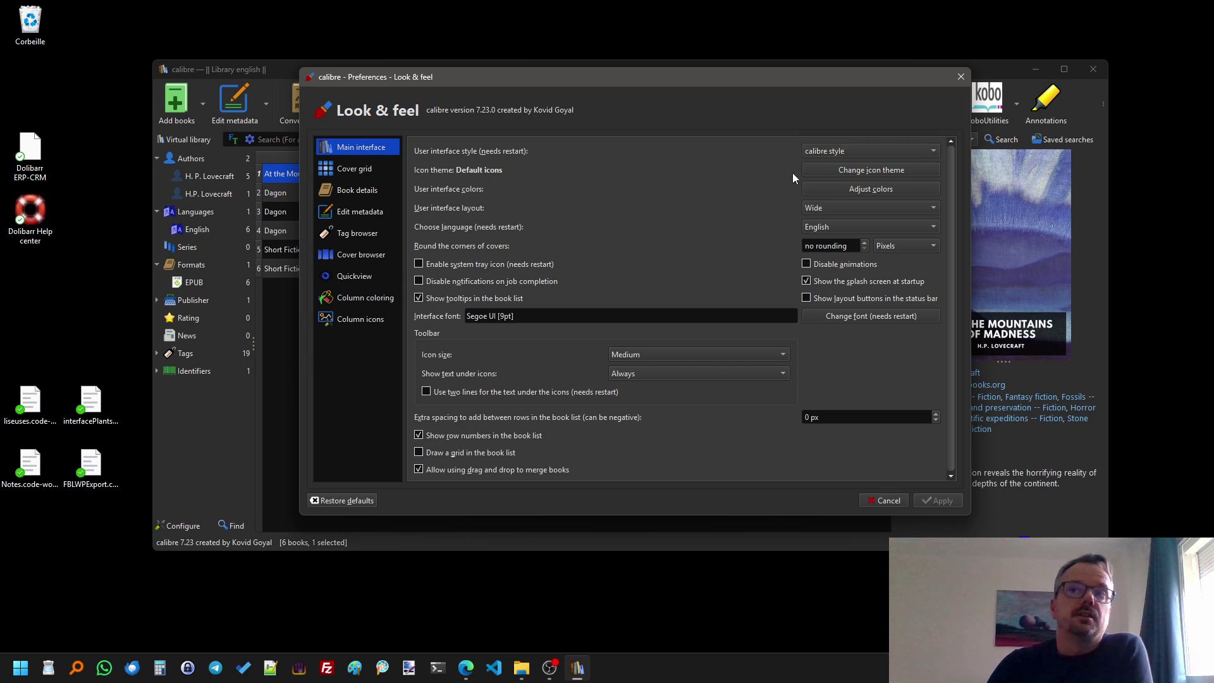
Browse the available icon themes without choosing one, and view the interface language choices.
click(844, 172)
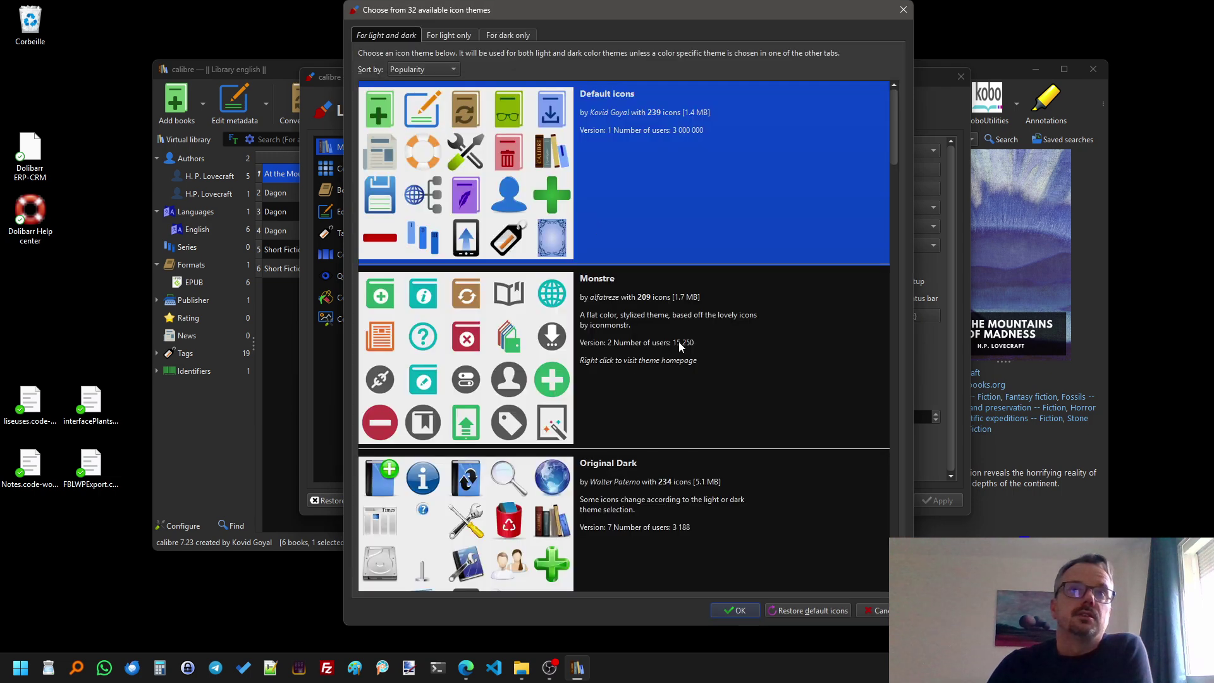
scroll(696, 399, down, 10)
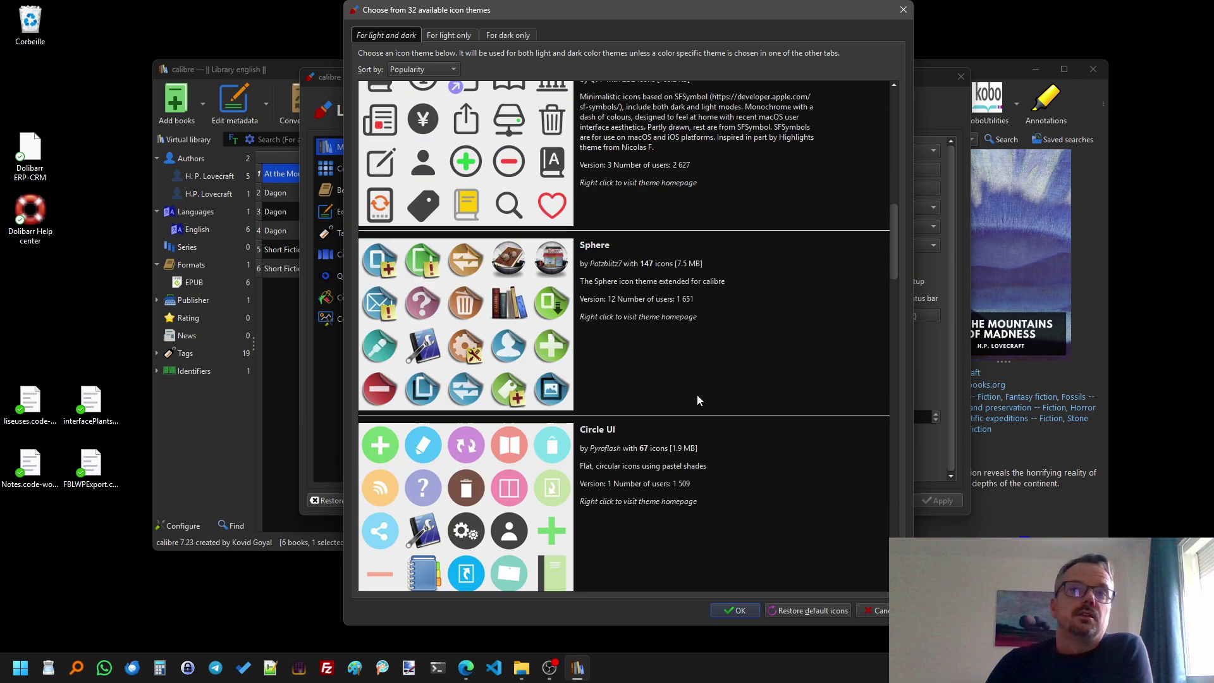
click(881, 611)
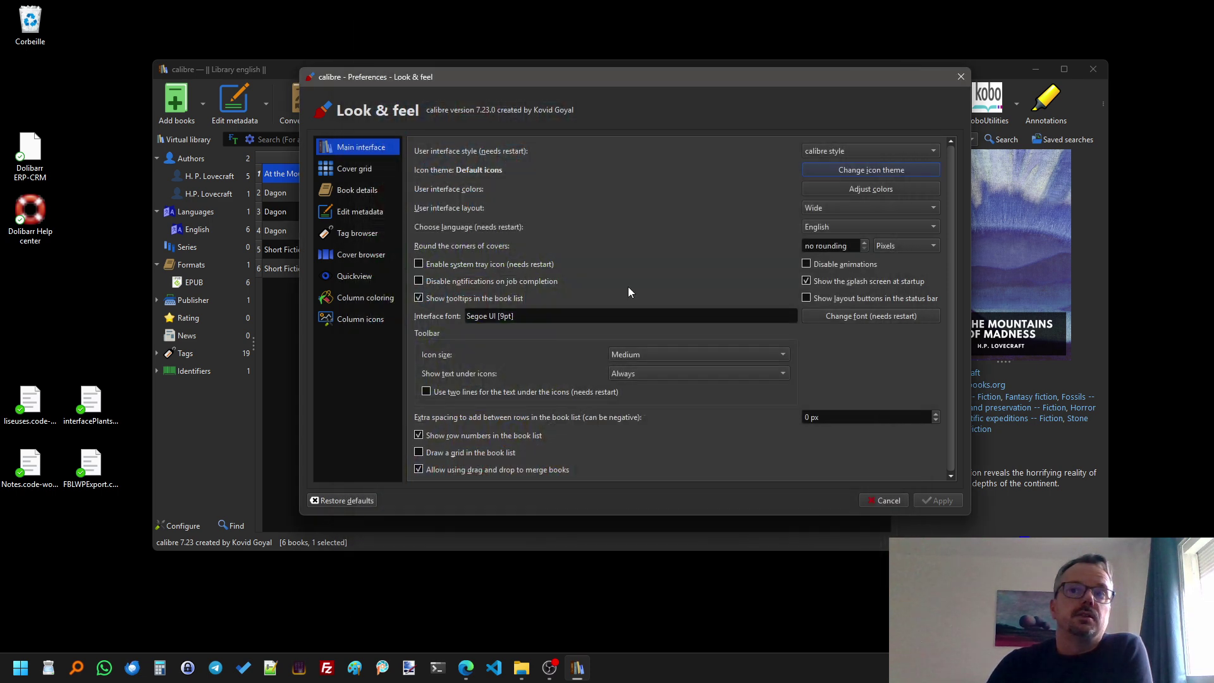
click(823, 228)
click(781, 212)
Look through the Cover grid, Book details and Edit metadata settings of Look & feel.
click(372, 170)
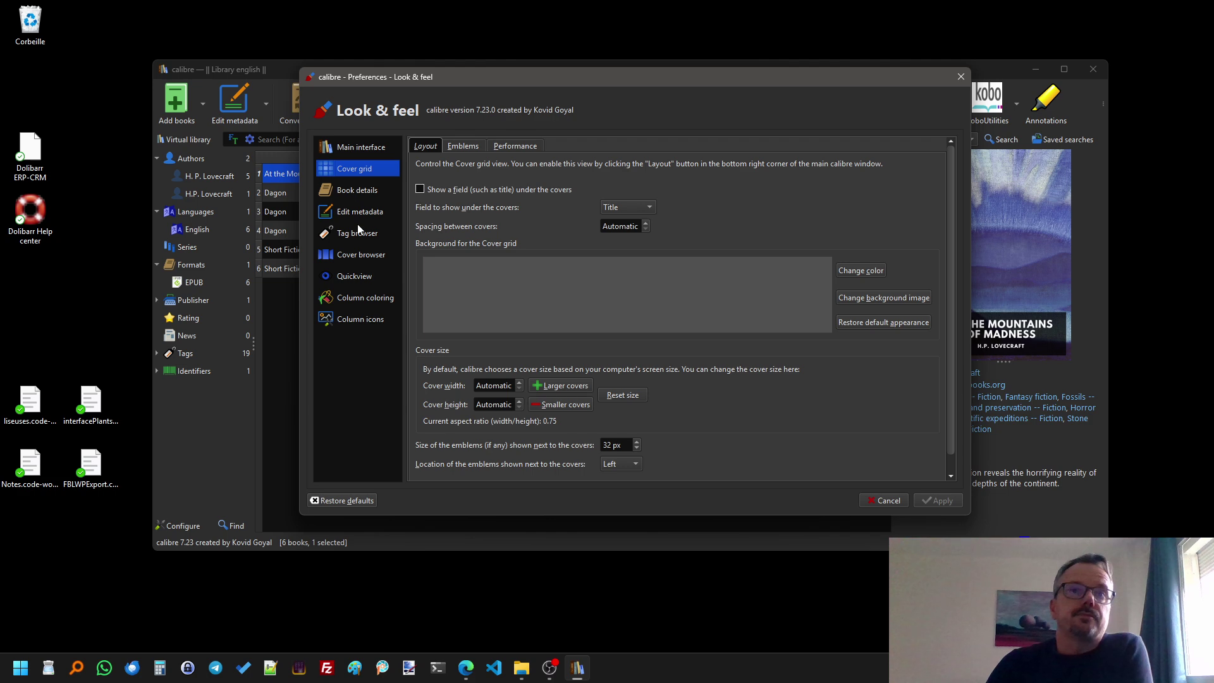
click(355, 192)
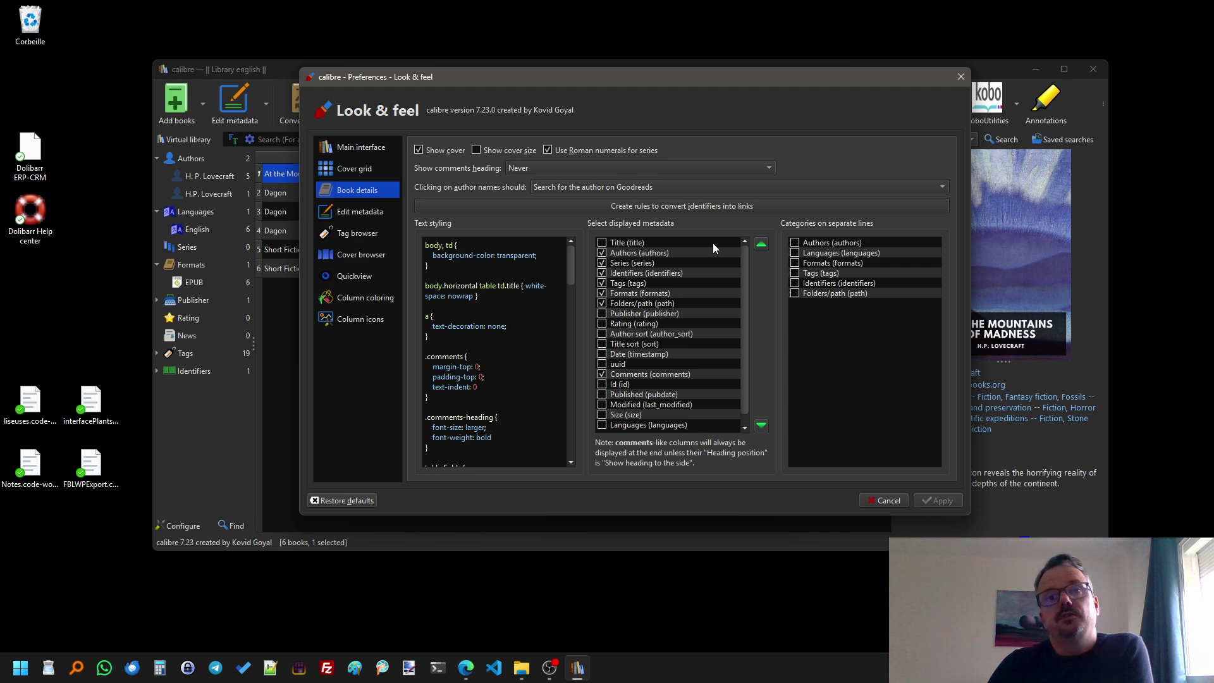
click(354, 215)
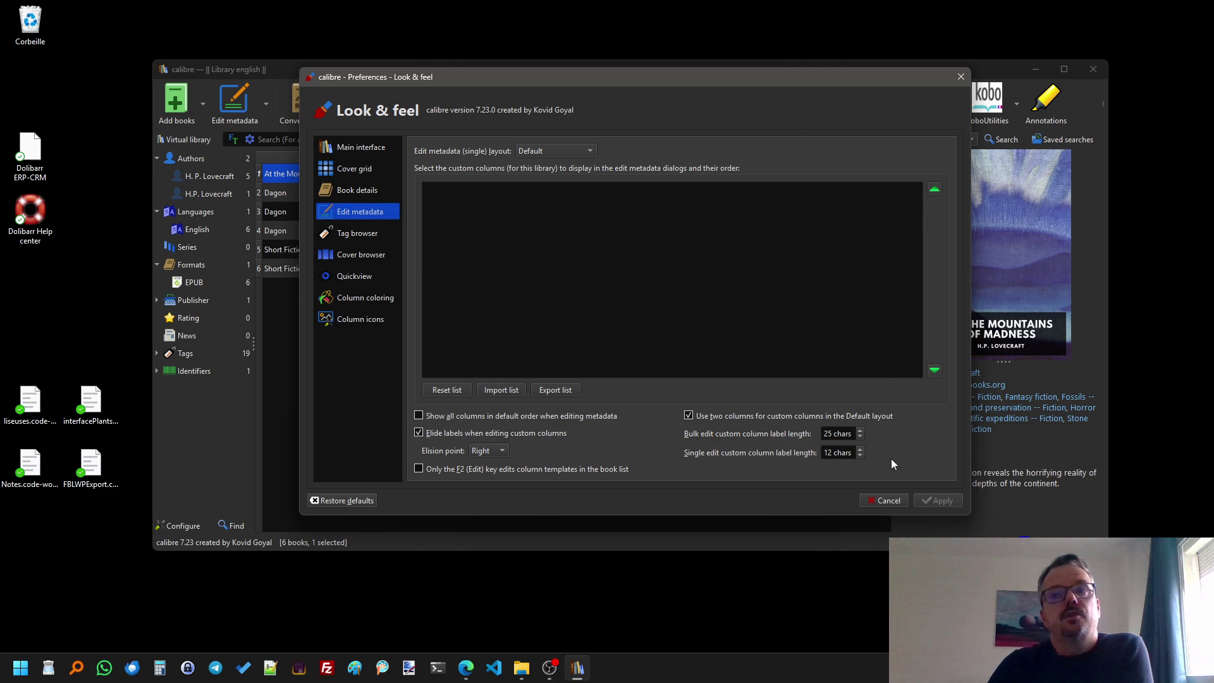
Leave Look & feel without changes, view the Behavior settings, and return to the preferences overview.
click(885, 500)
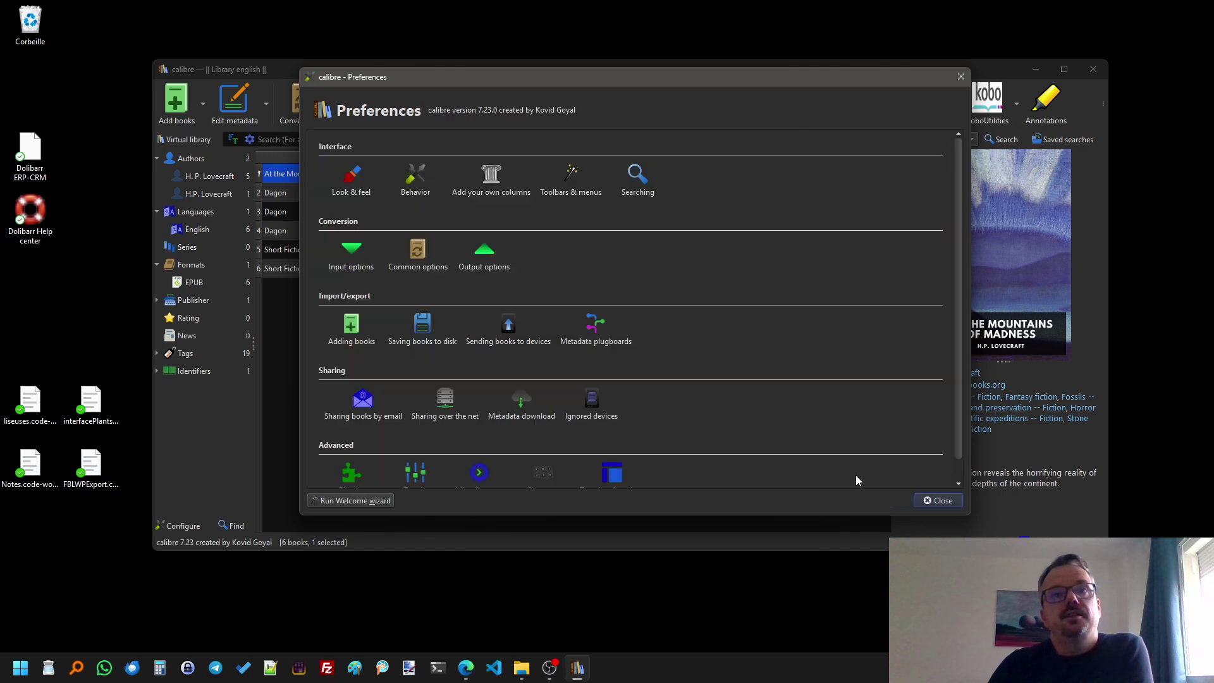
click(422, 178)
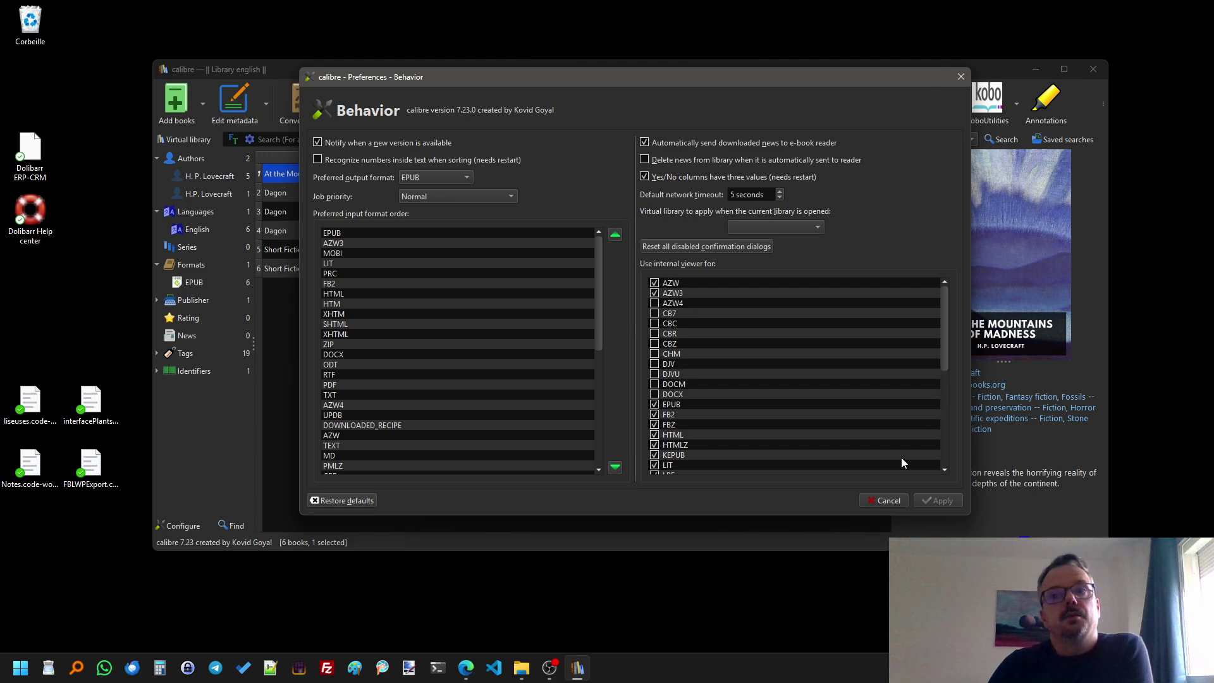
click(885, 499)
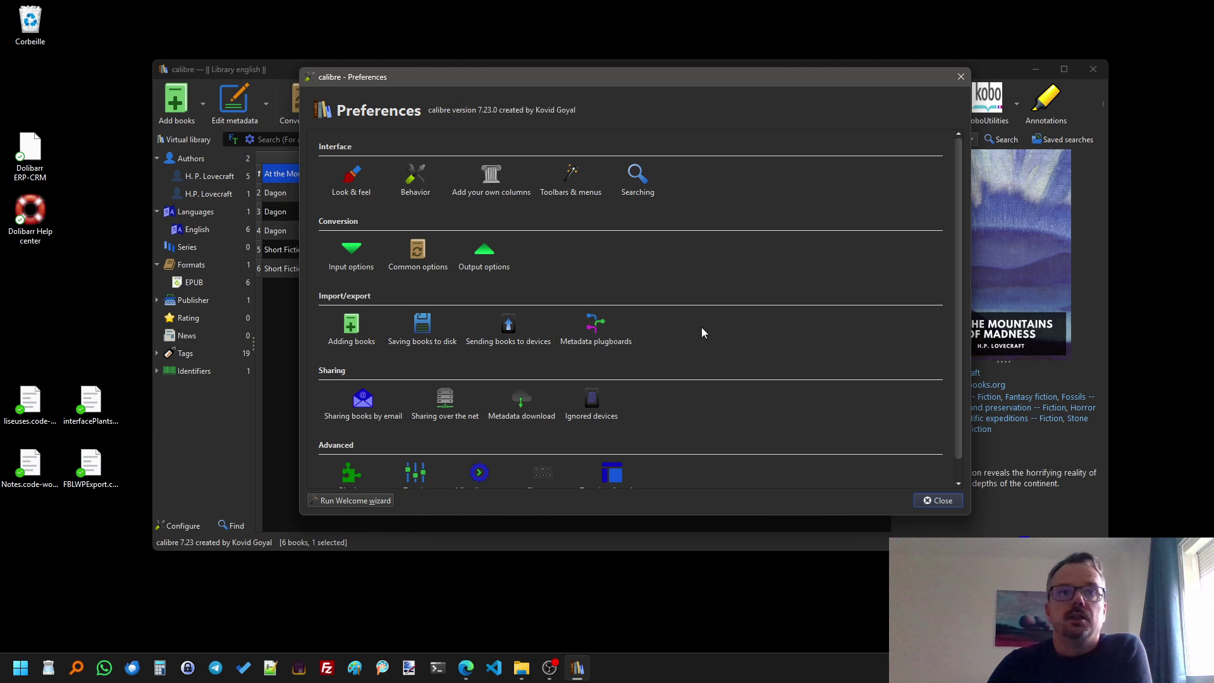
Open the Plugins preferences and search the plugins for "split".
scroll(702, 332, down, 1)
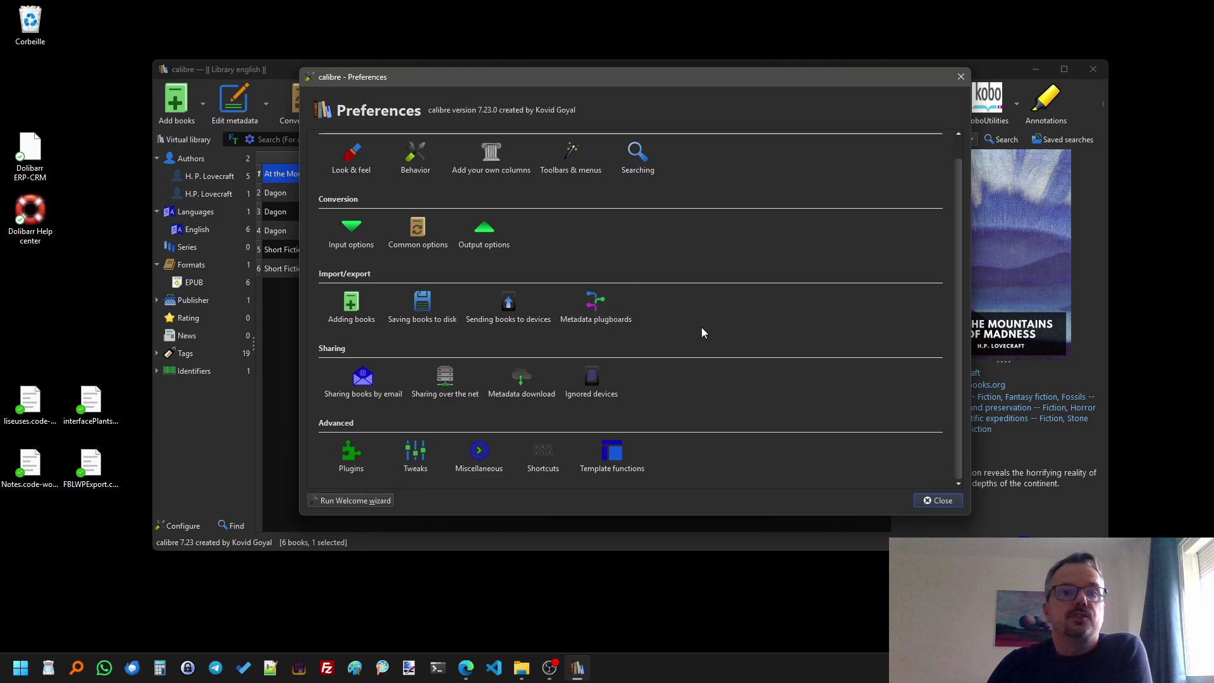
click(358, 454)
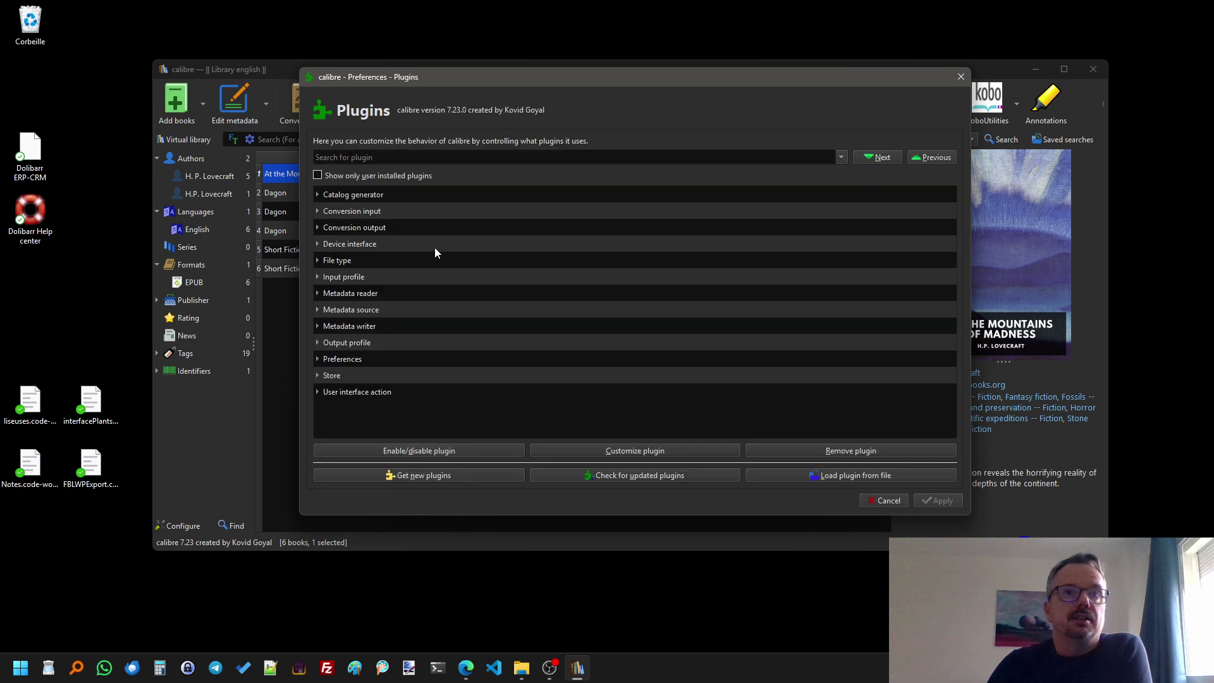
click(379, 157)
text(em)
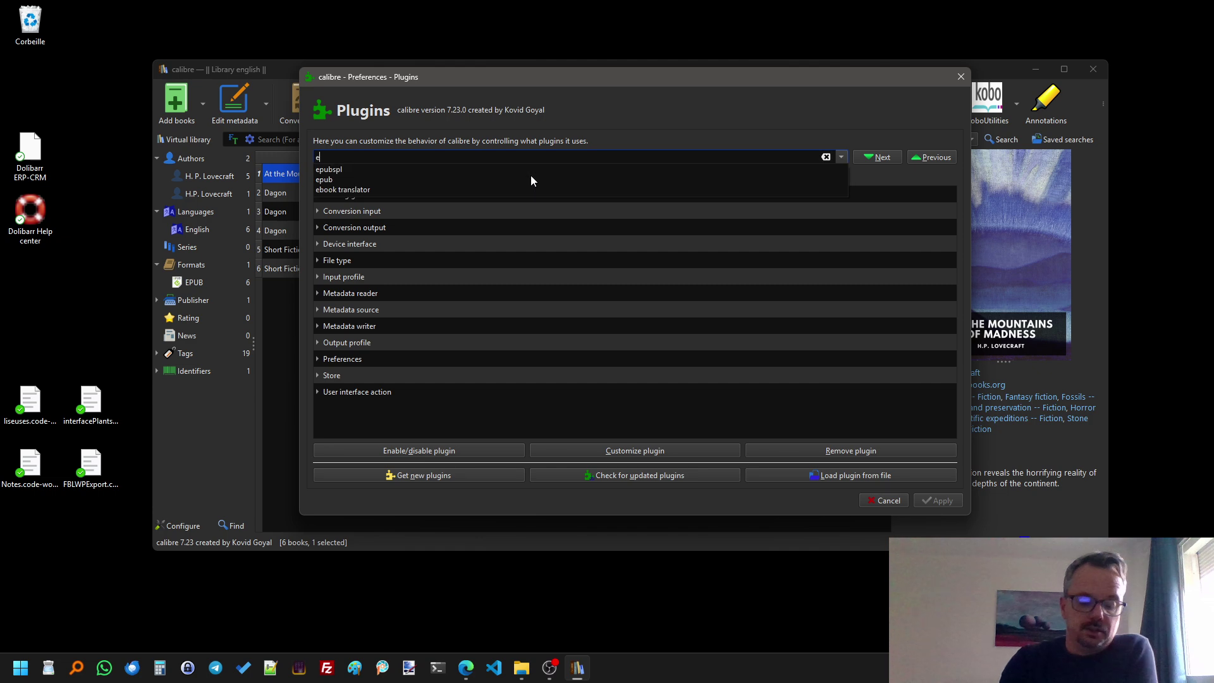
key(BackSpace)
key(BackSpace)
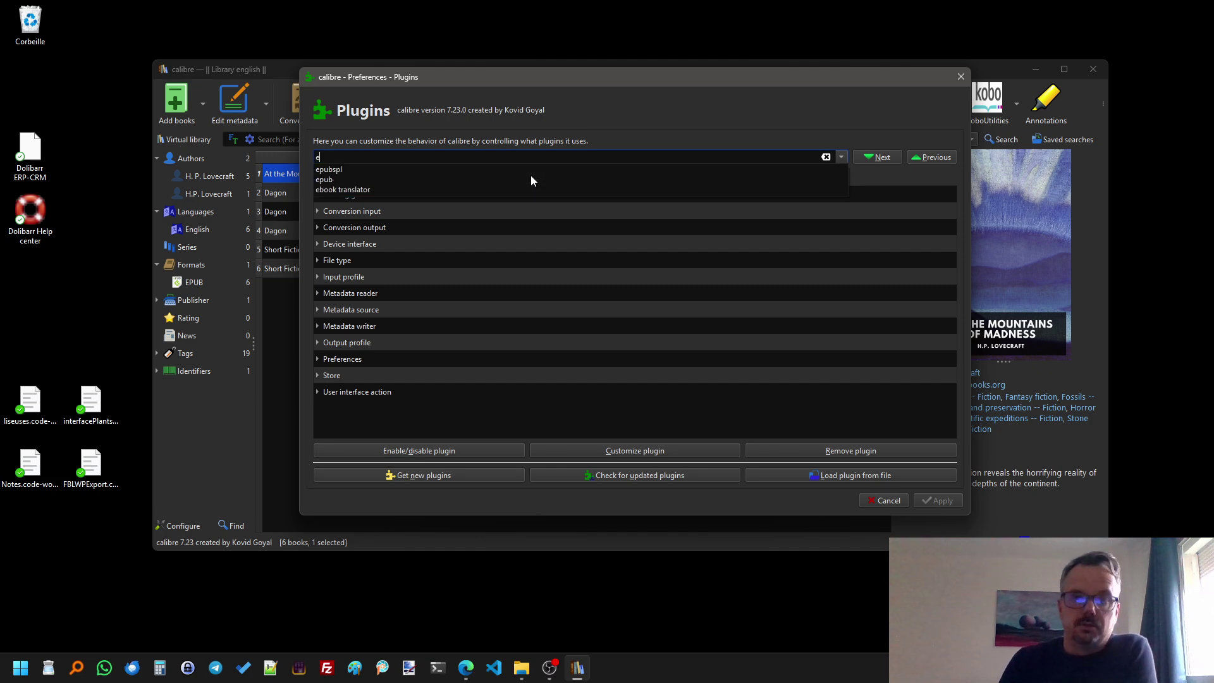
text(split)
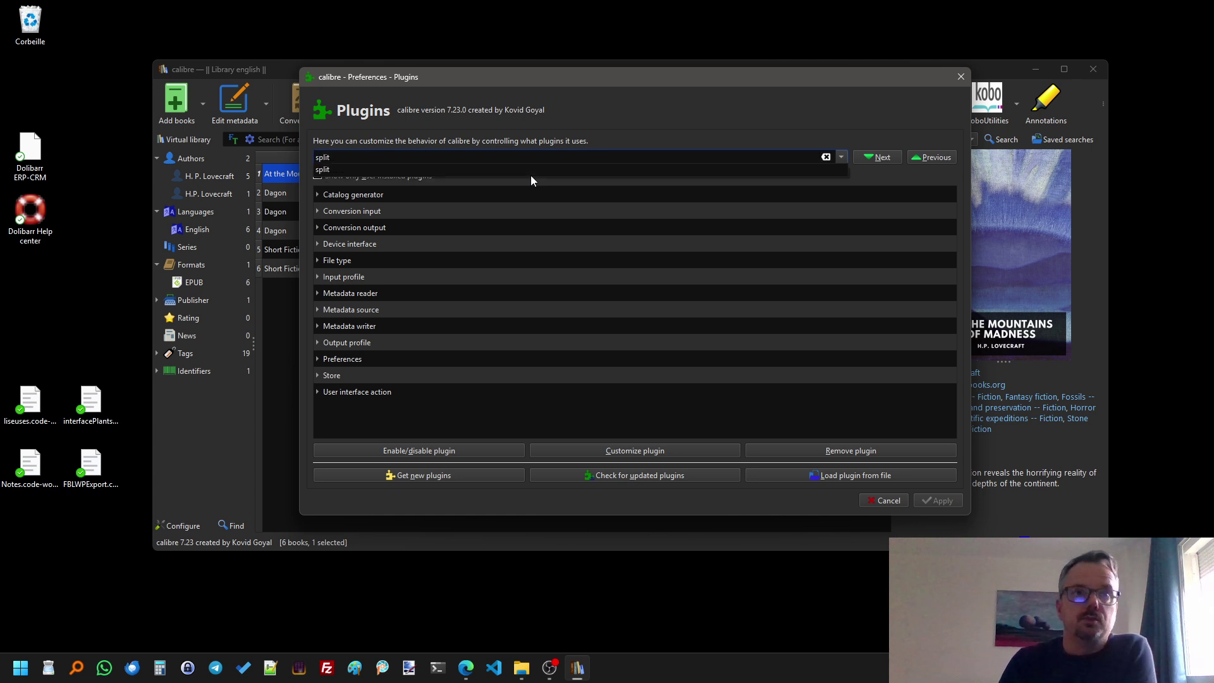
key(Return)
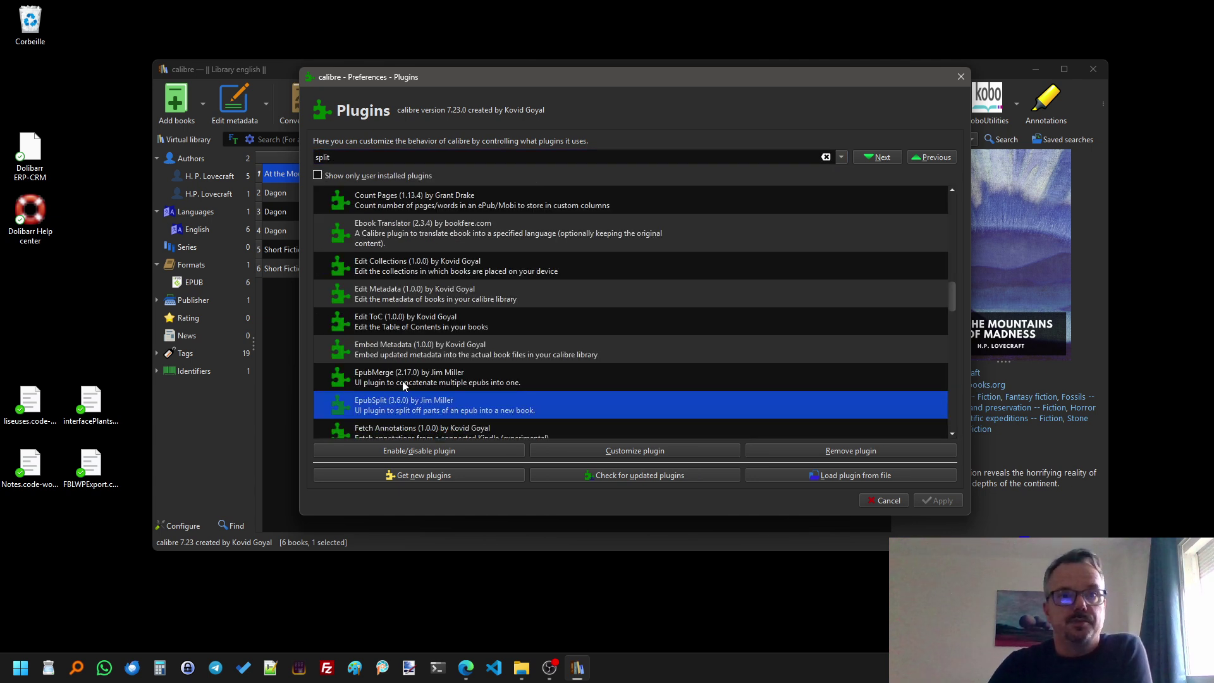
scroll(575, 308, down, 2)
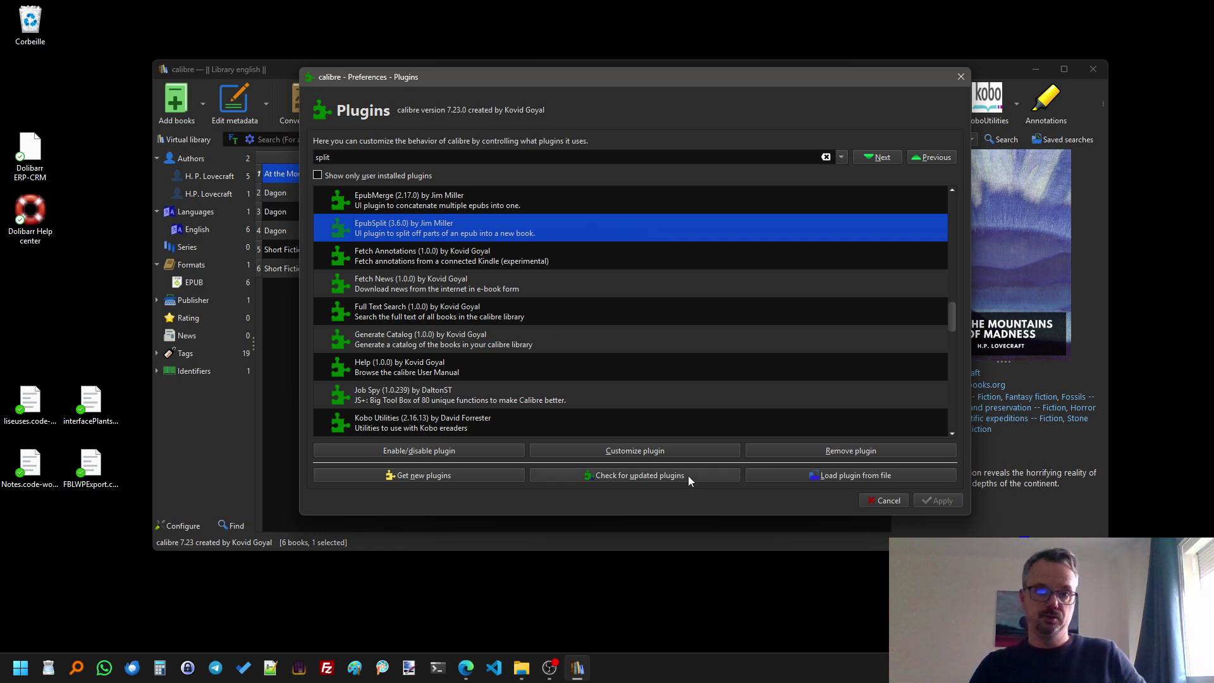
Check for updated plugins and install the Count Pages update without restarting calibre.
click(635, 477)
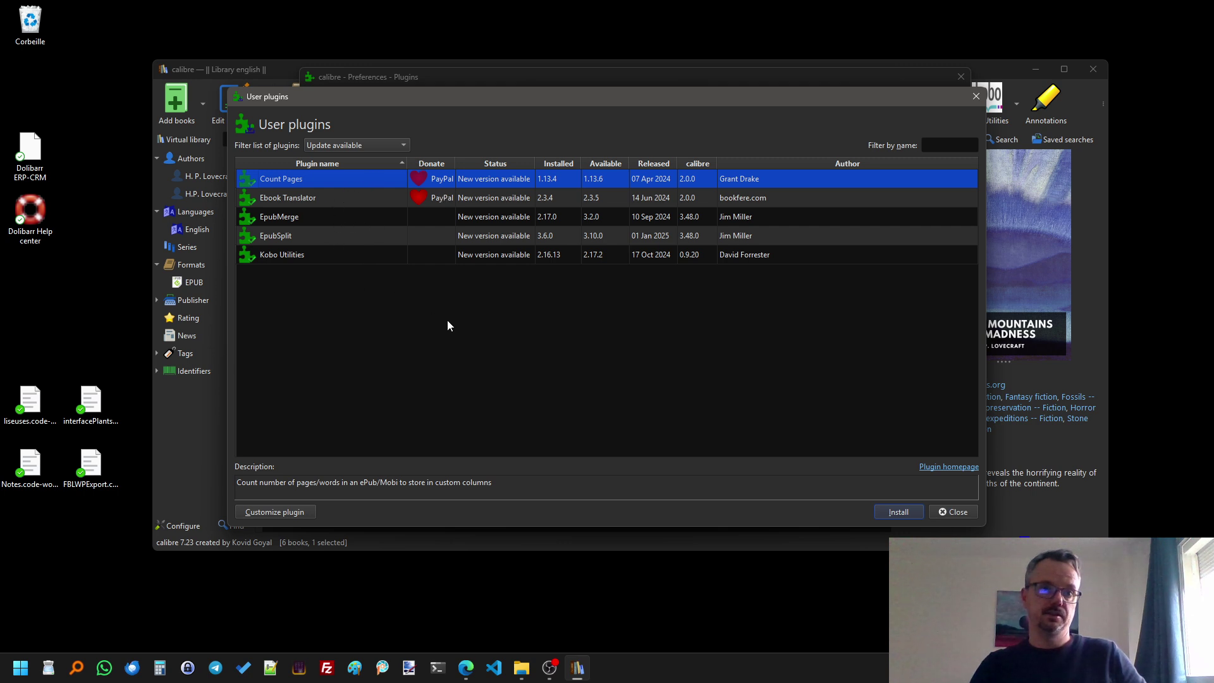
click(903, 512)
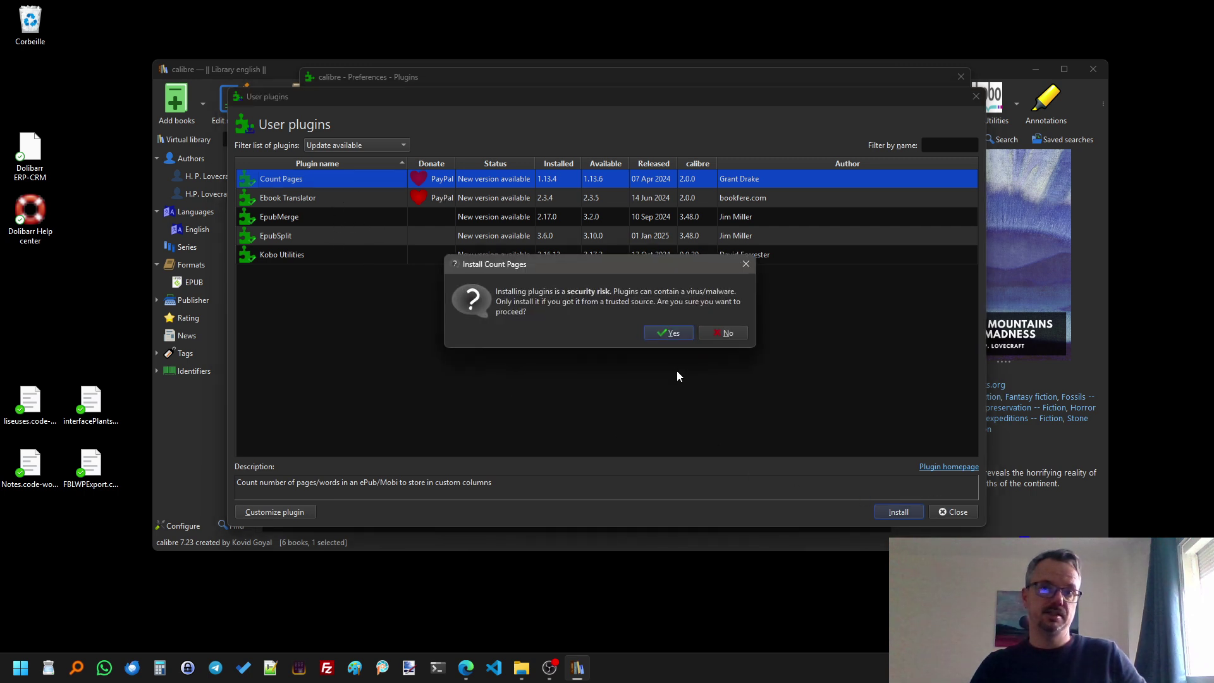
click(671, 333)
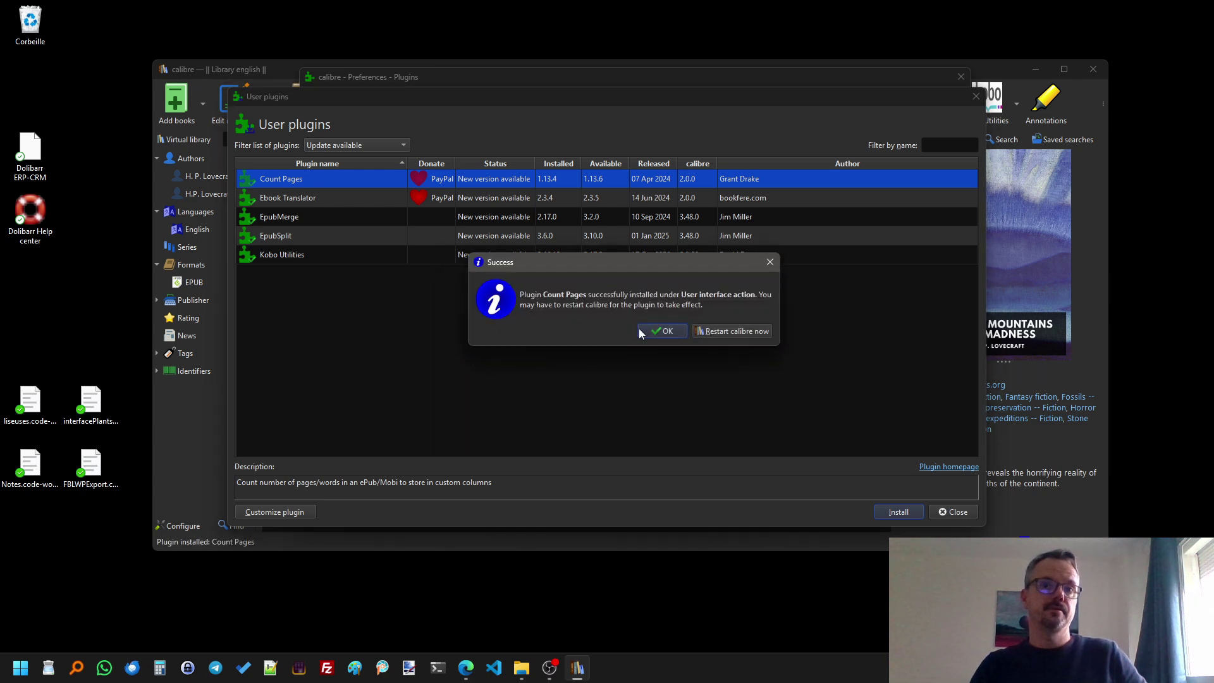
click(653, 332)
Close the user plugins list and leave the preferences to return to the library.
click(301, 196)
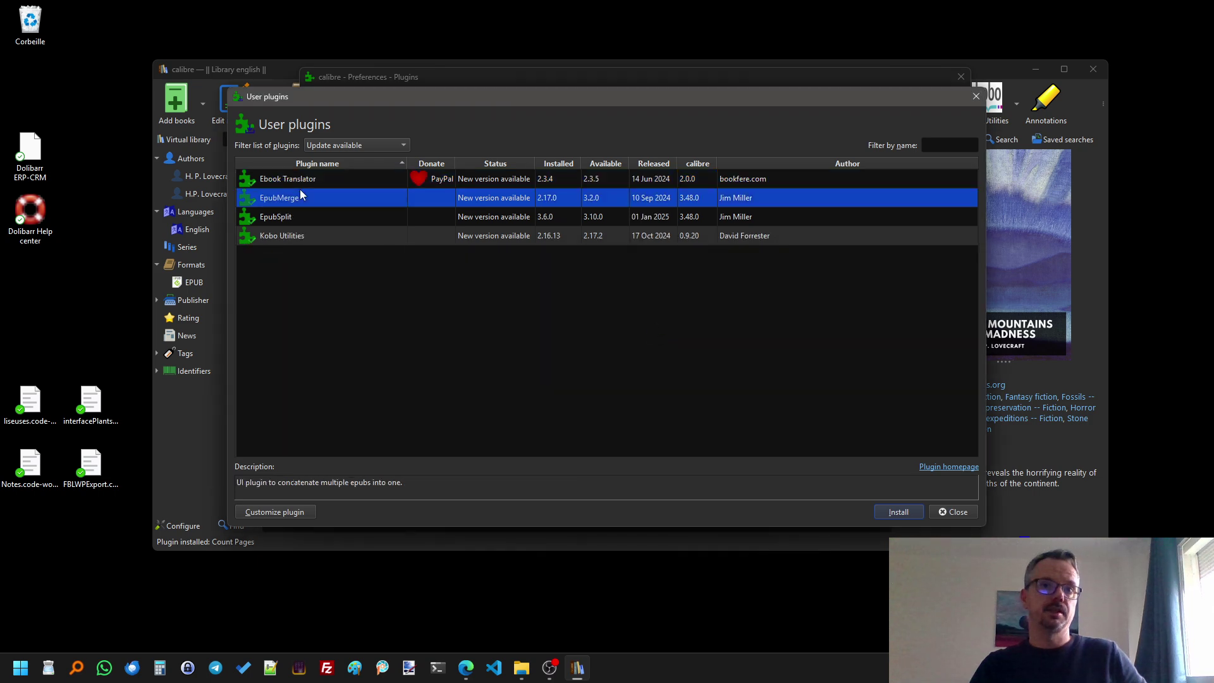
click(951, 510)
click(936, 501)
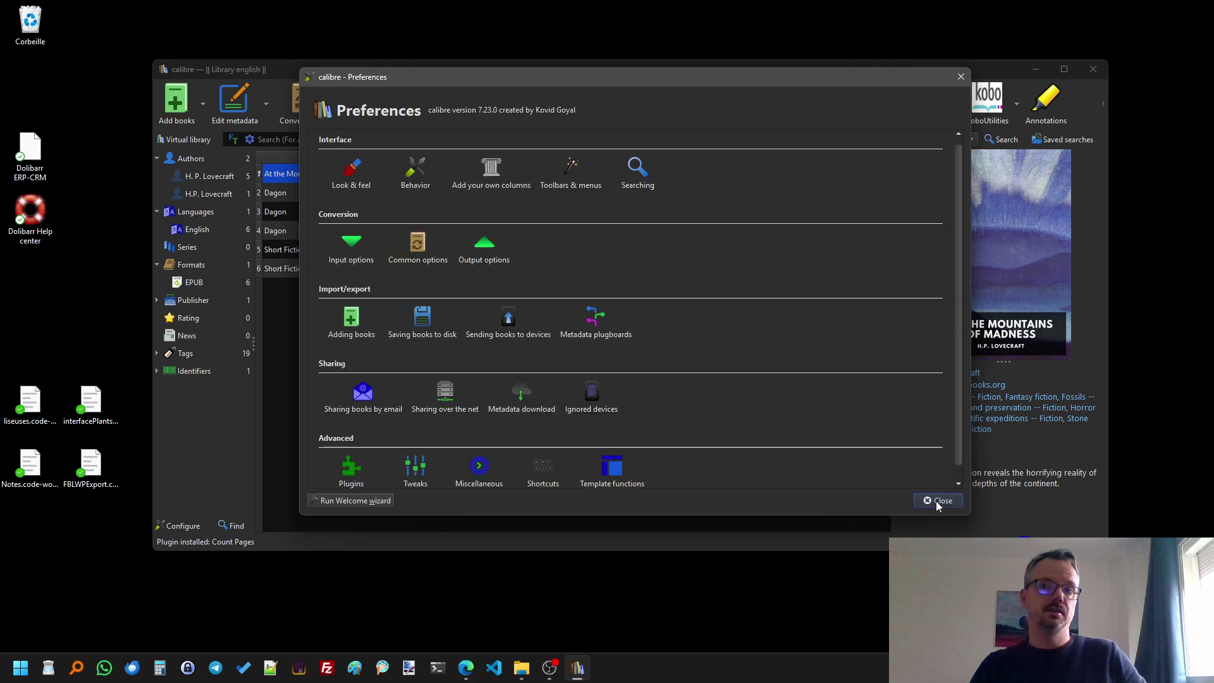
click(936, 500)
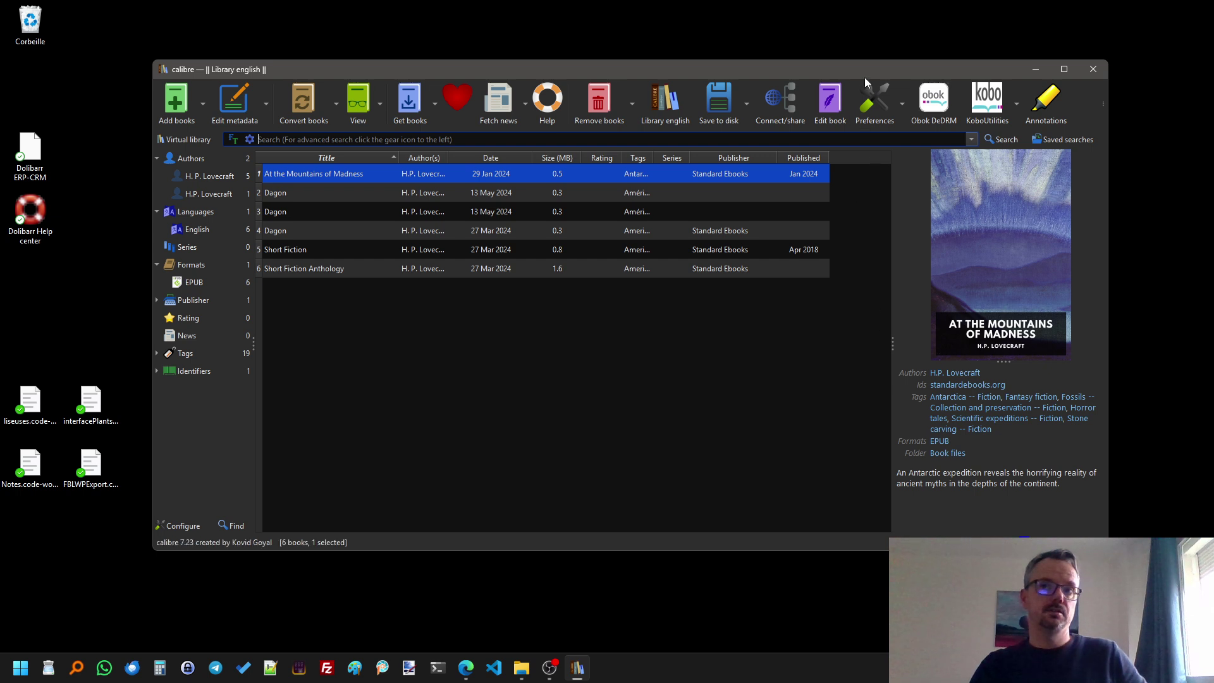
Open the available plugin updates from the main library window and install the Kobo Utilities update without restarting.
drag(864, 69, 809, 35)
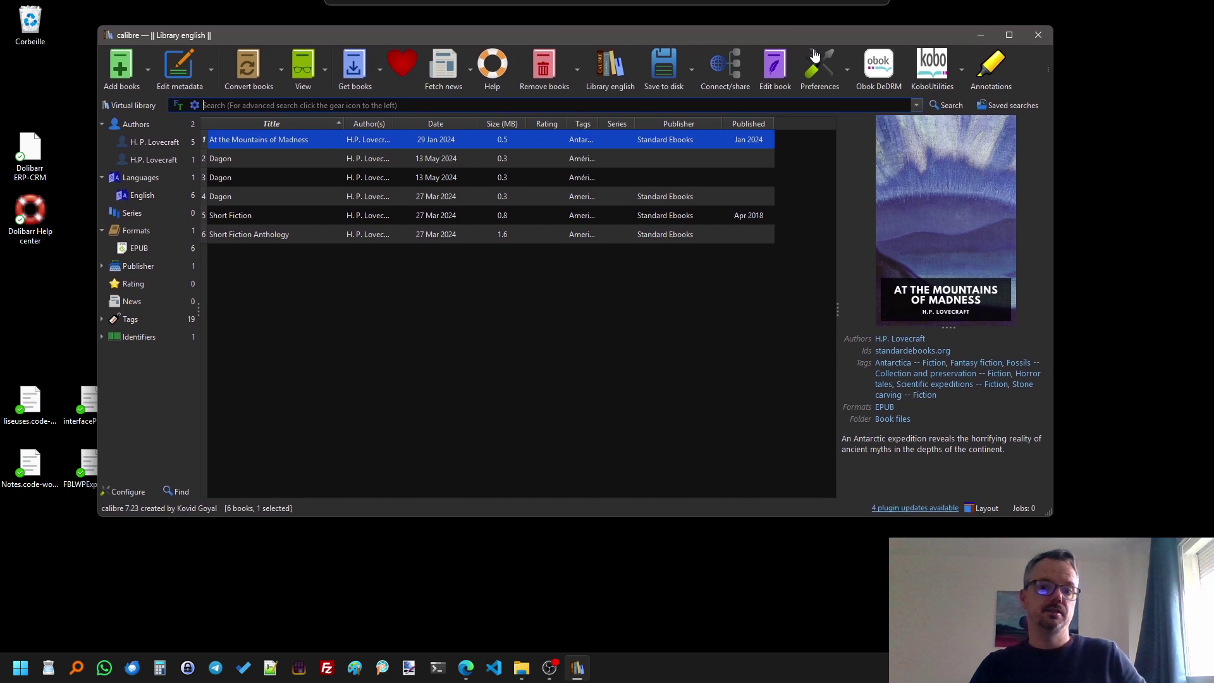
click(923, 508)
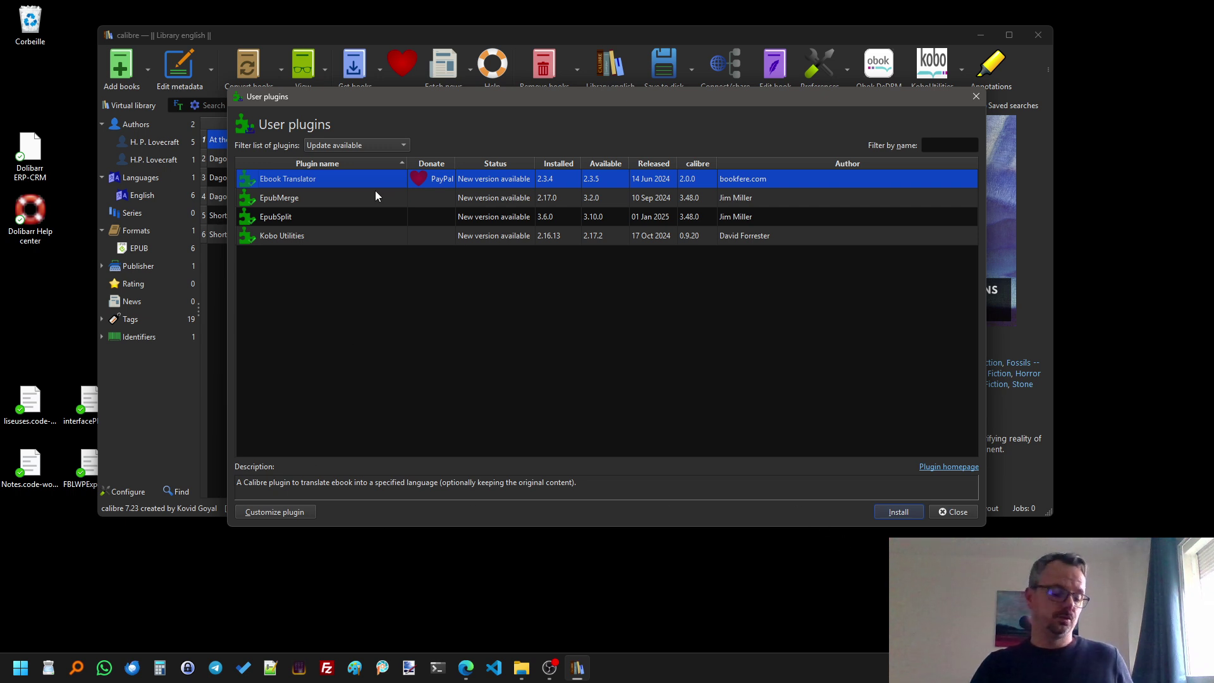
click(352, 242)
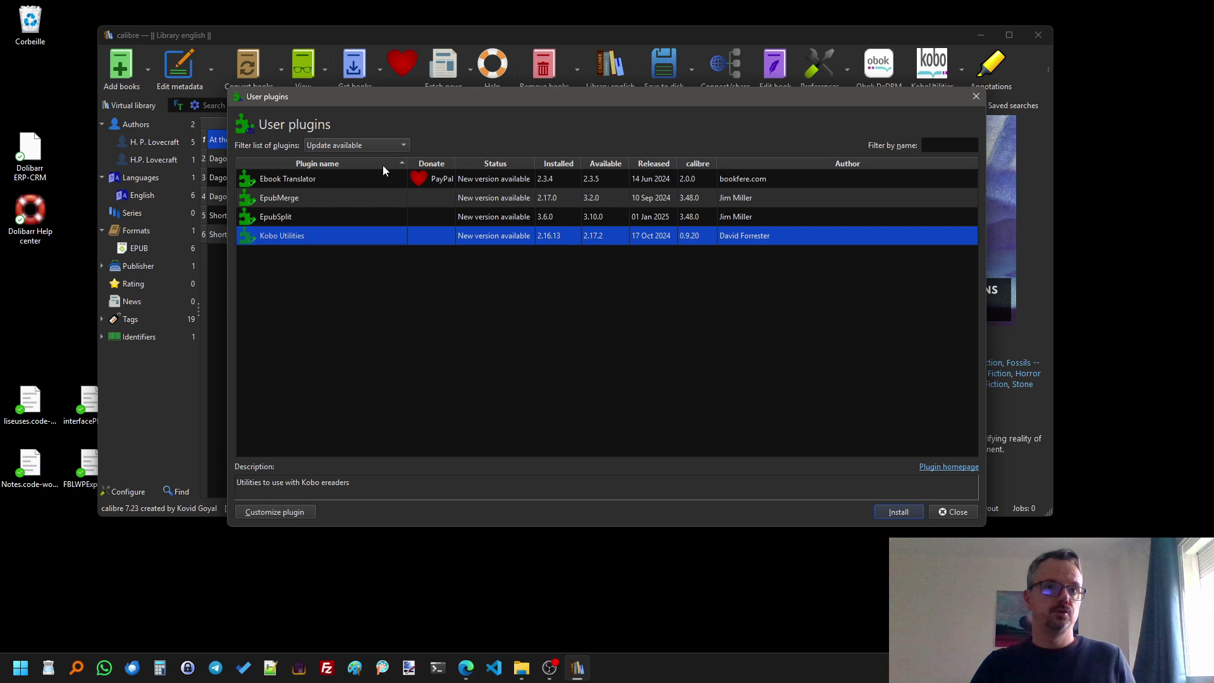
click(377, 146)
click(373, 146)
click(899, 512)
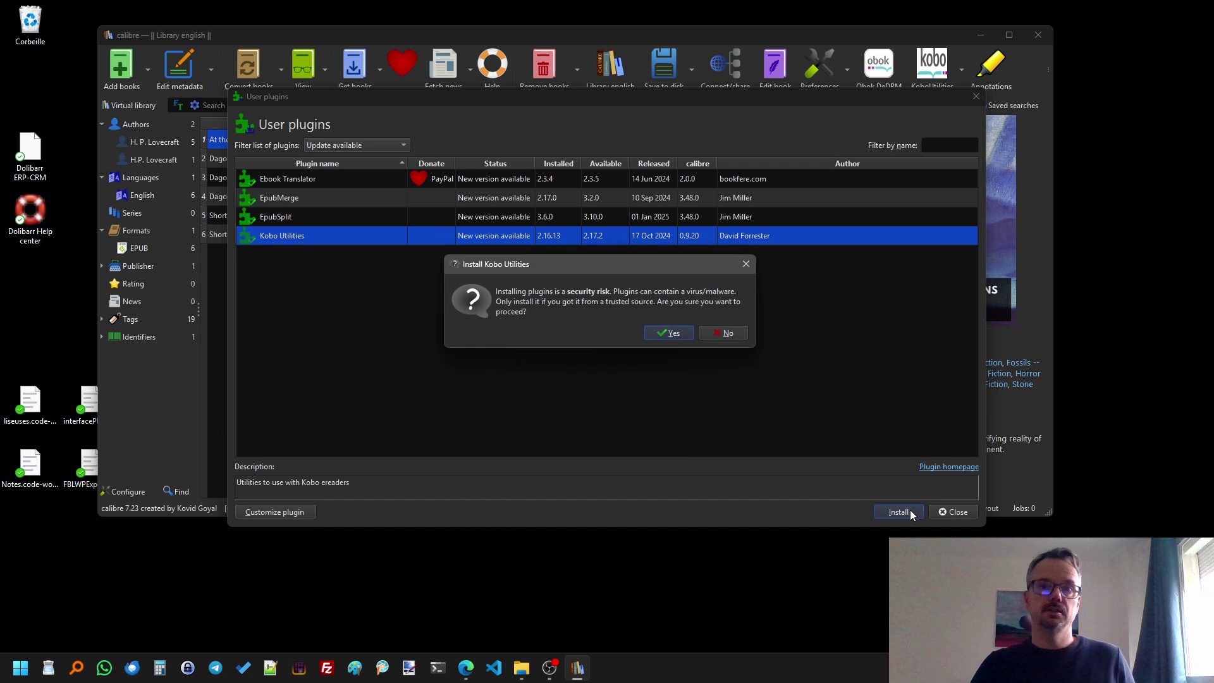
click(667, 334)
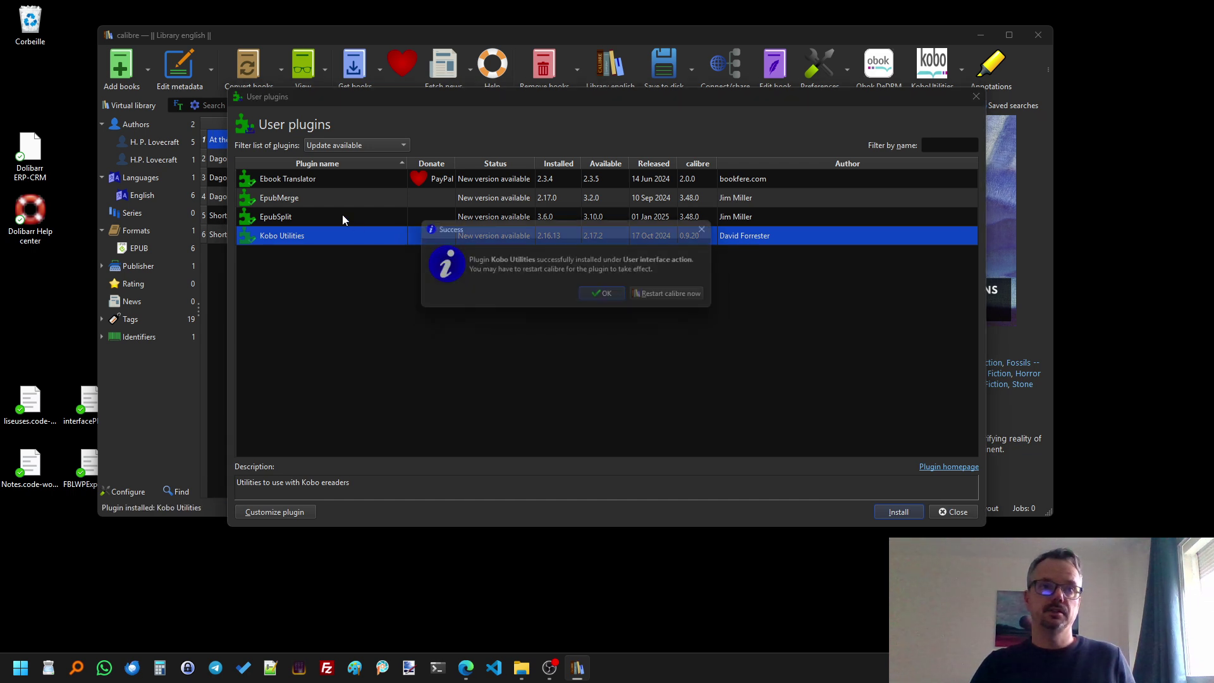
click(609, 296)
Install the EpubMerge plugin update without restarting calibre.
click(315, 198)
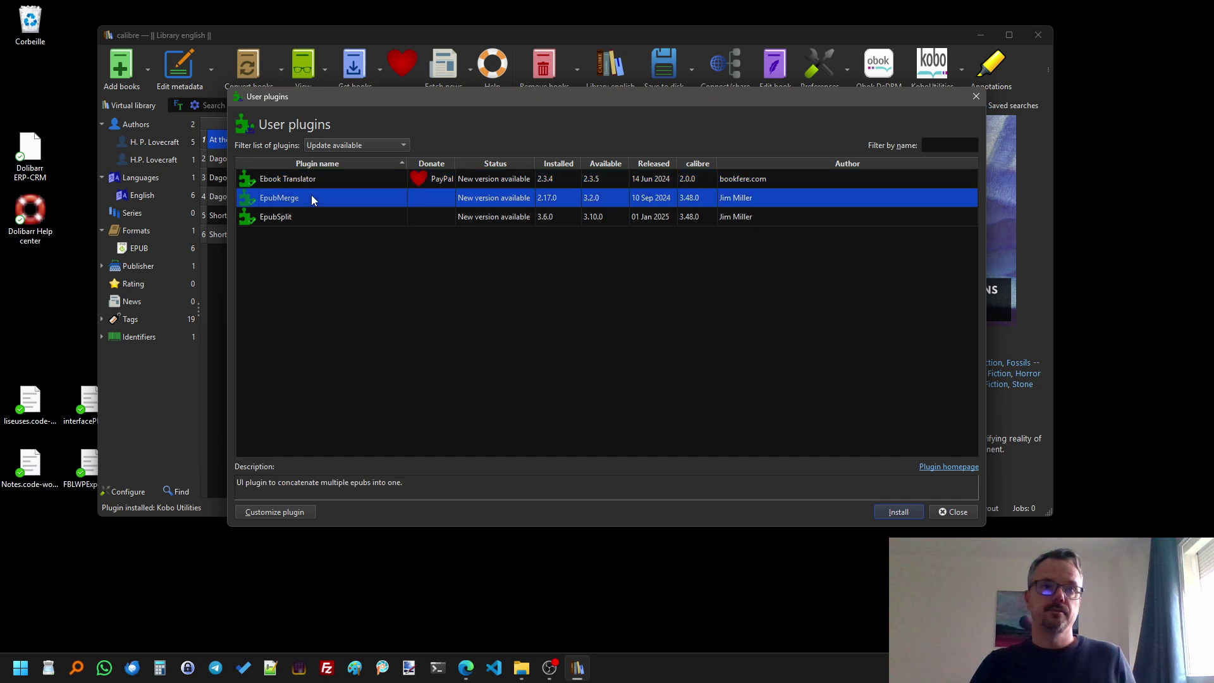
click(898, 510)
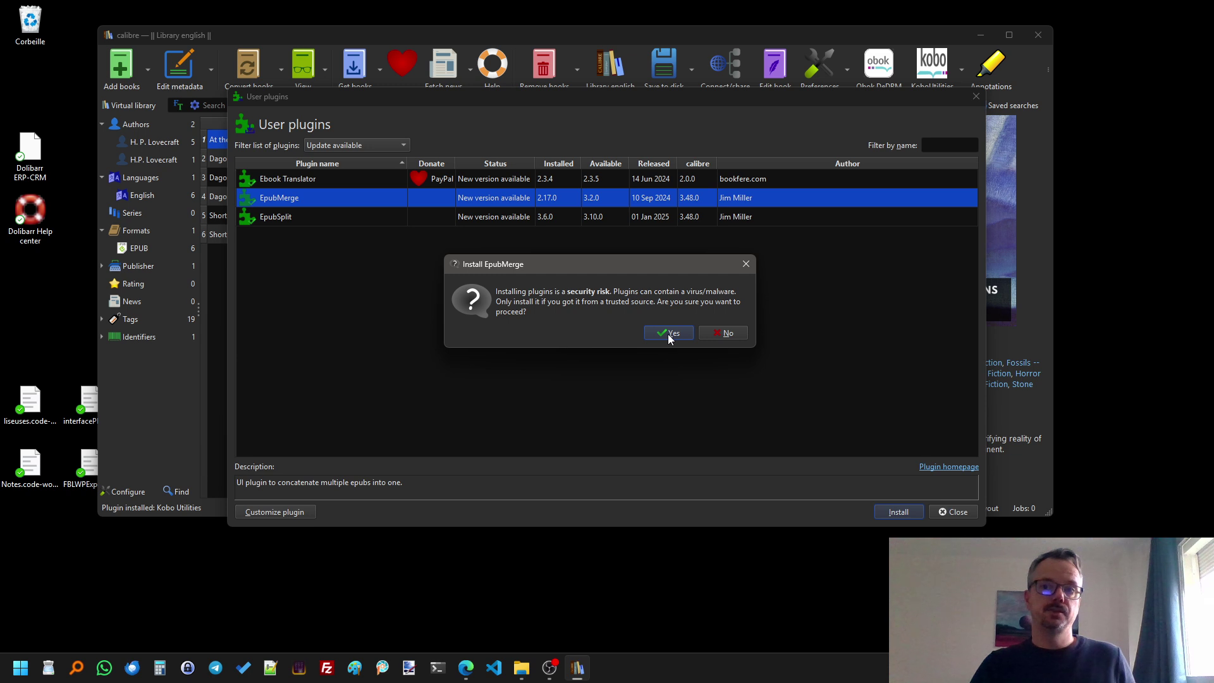
click(669, 334)
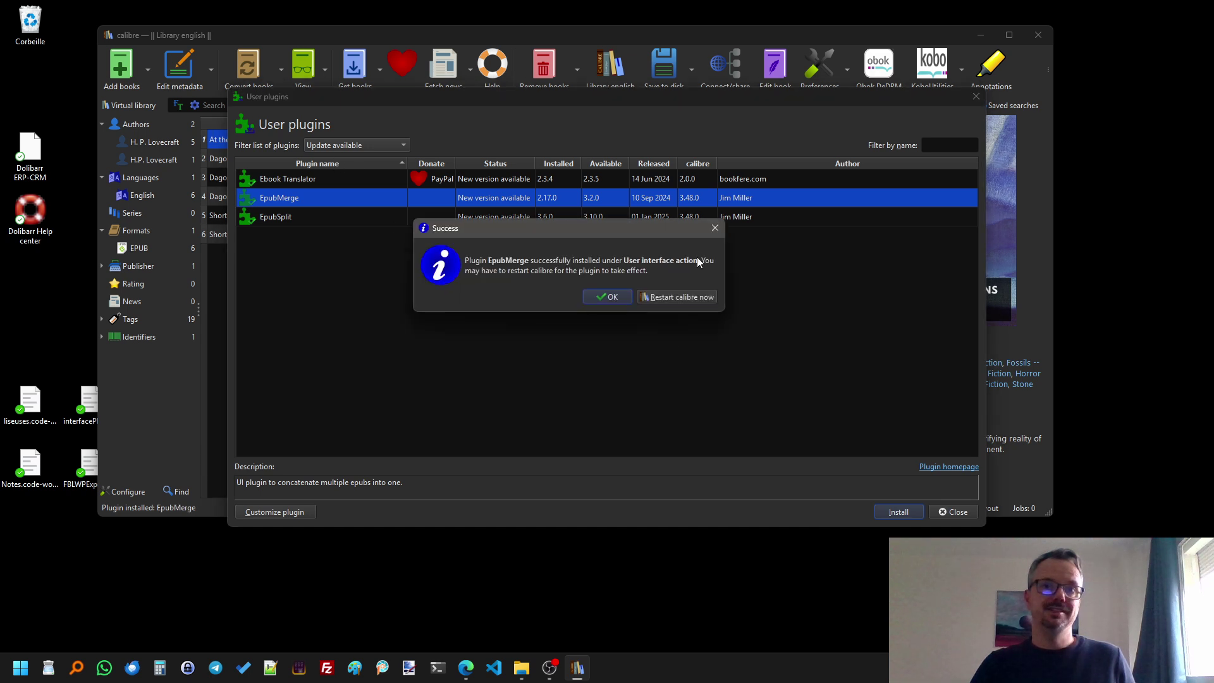
click(609, 297)
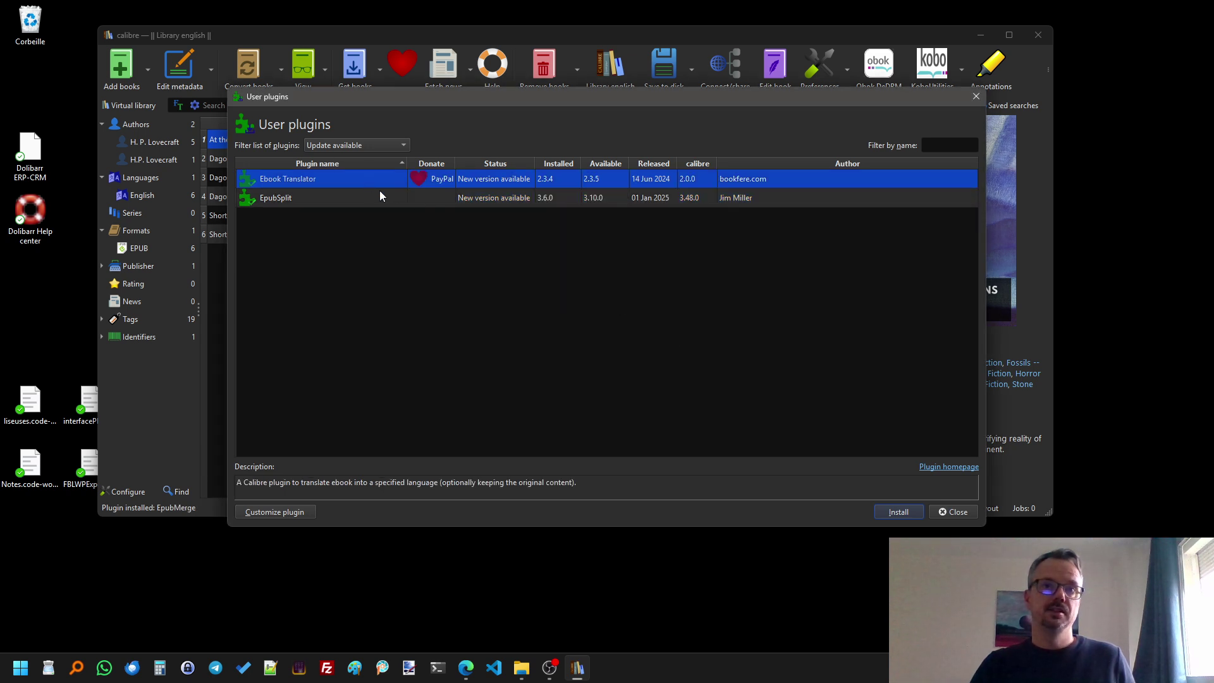
Install the Ebook Translator plugin update without restarting calibre.
click(897, 512)
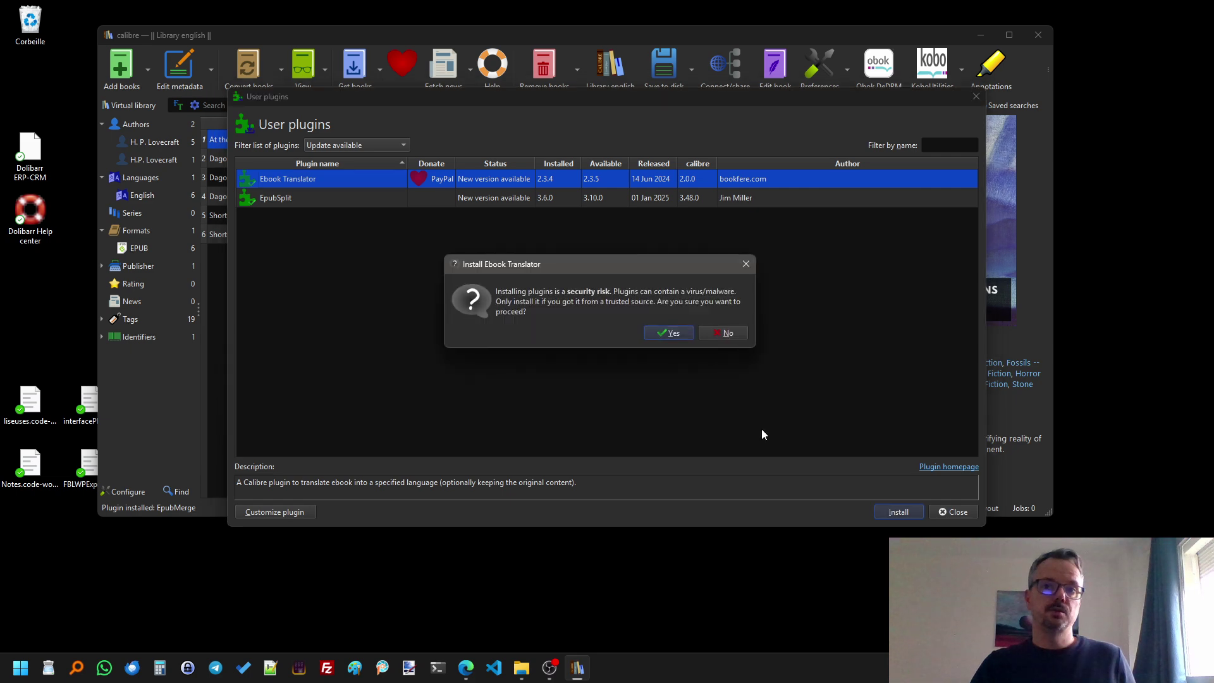
click(670, 333)
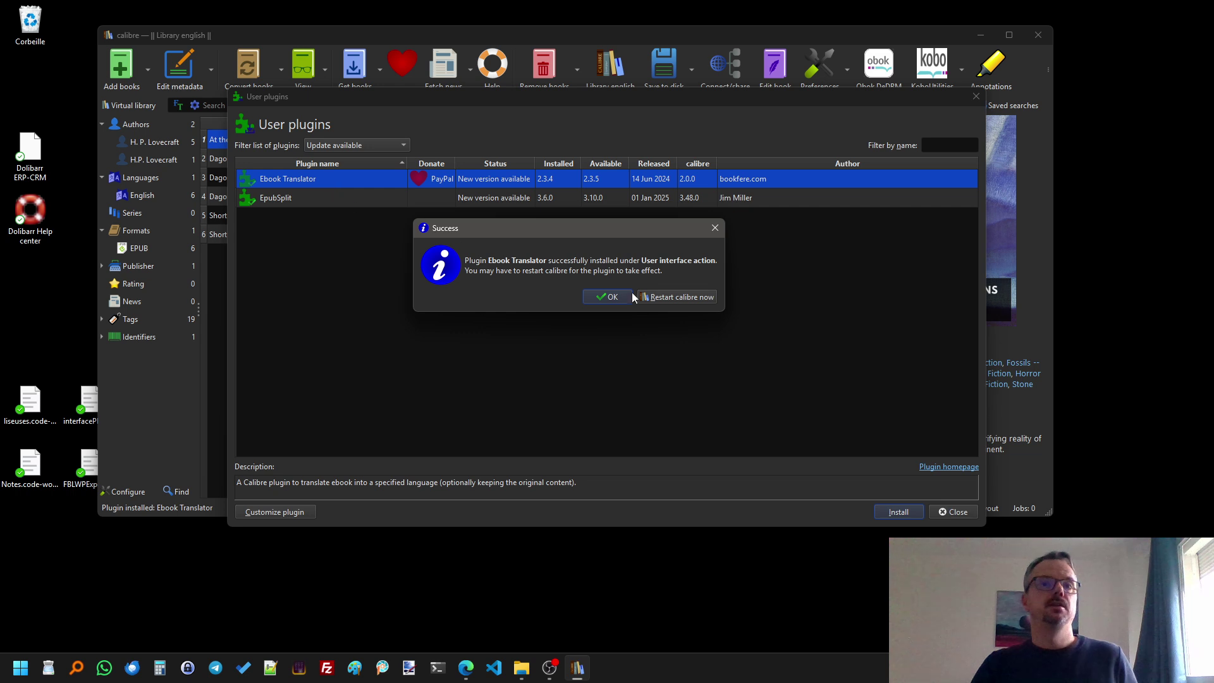
click(607, 297)
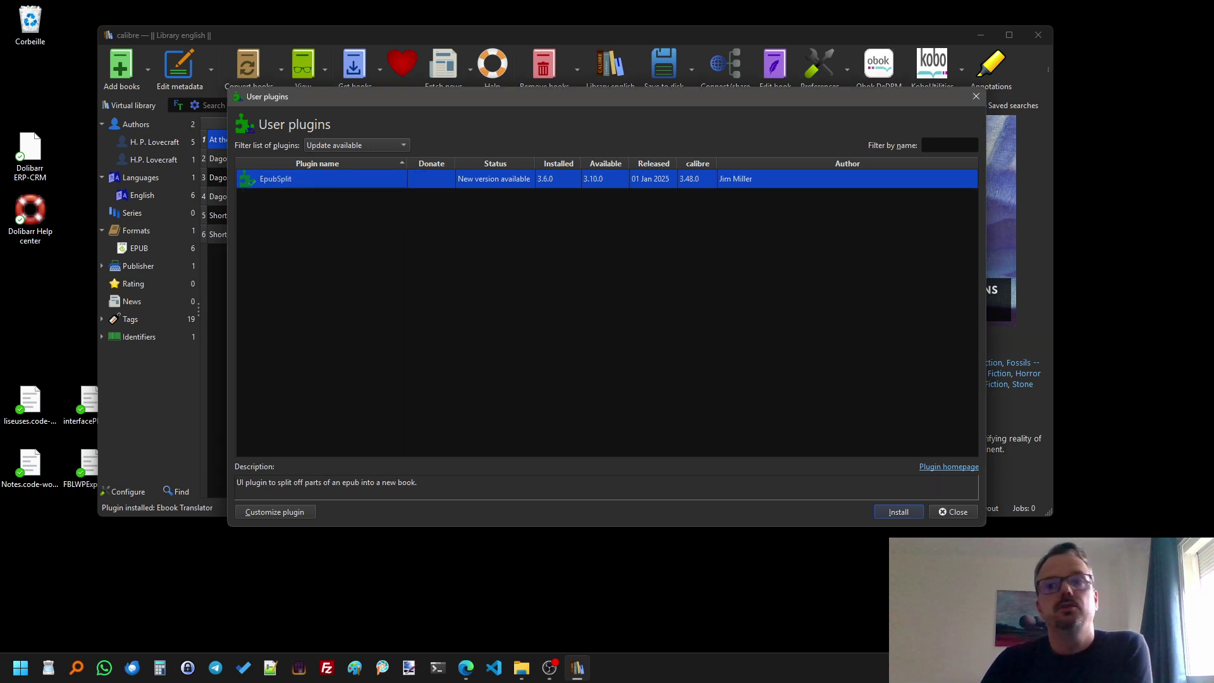
Install the EpubSplit plugin update without restarting calibre, and close the user plugins list.
click(899, 512)
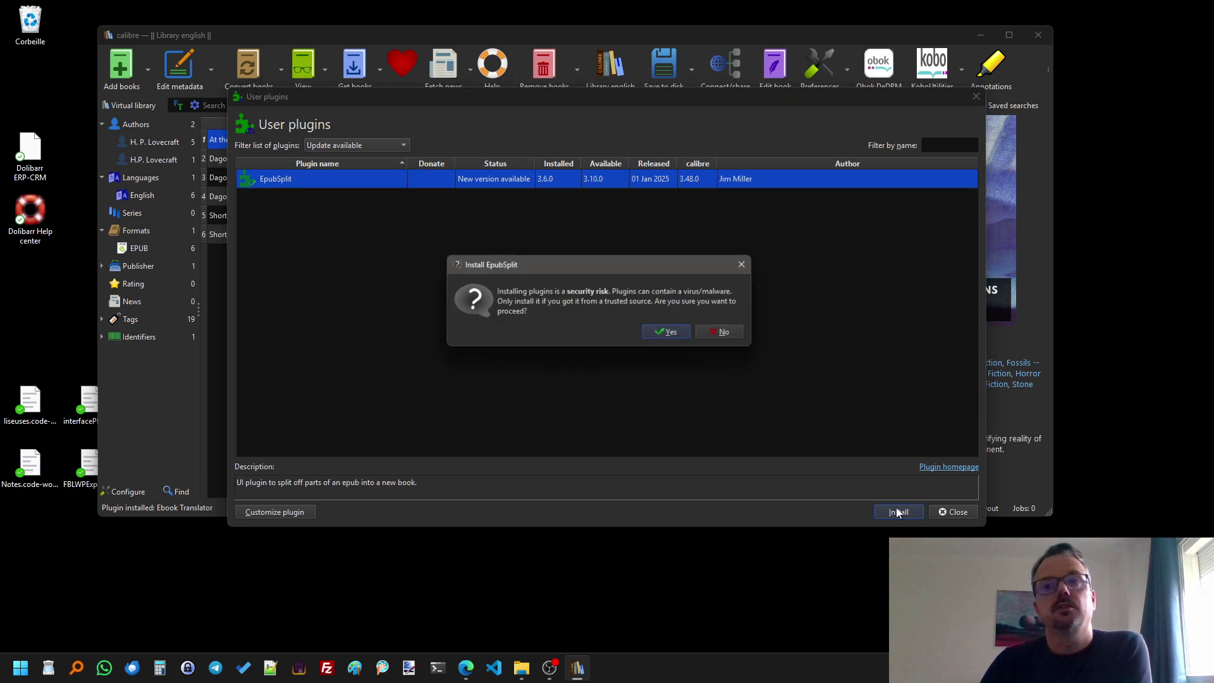
click(665, 331)
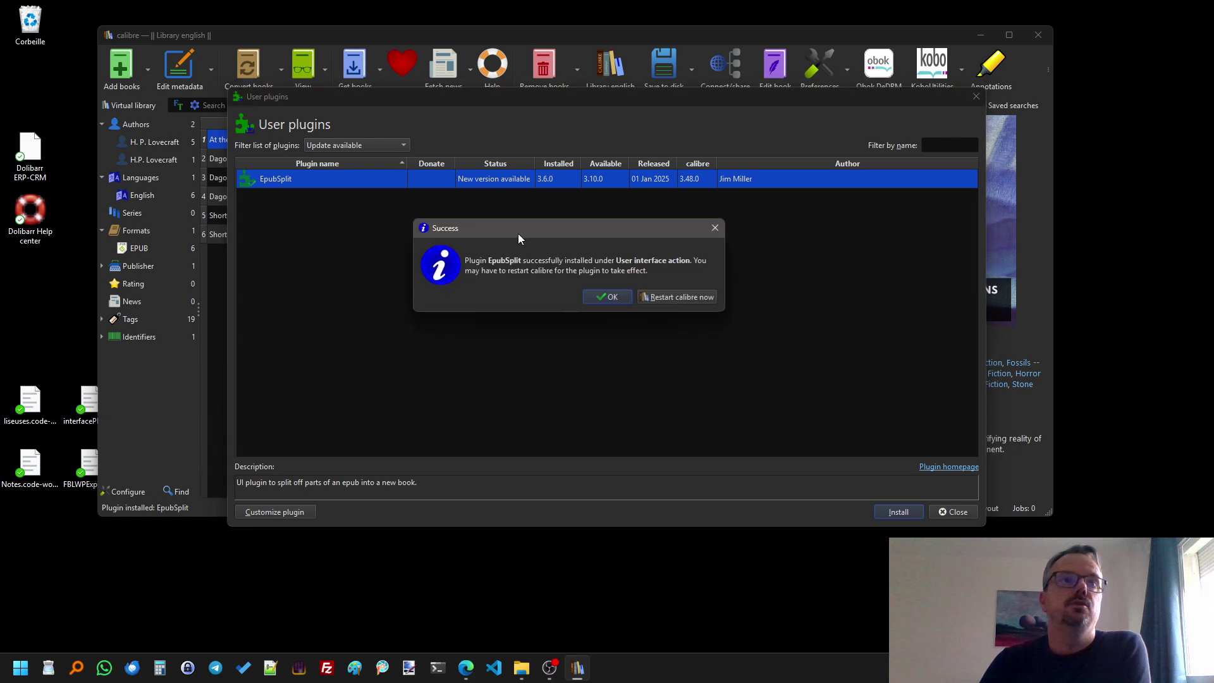
click(608, 296)
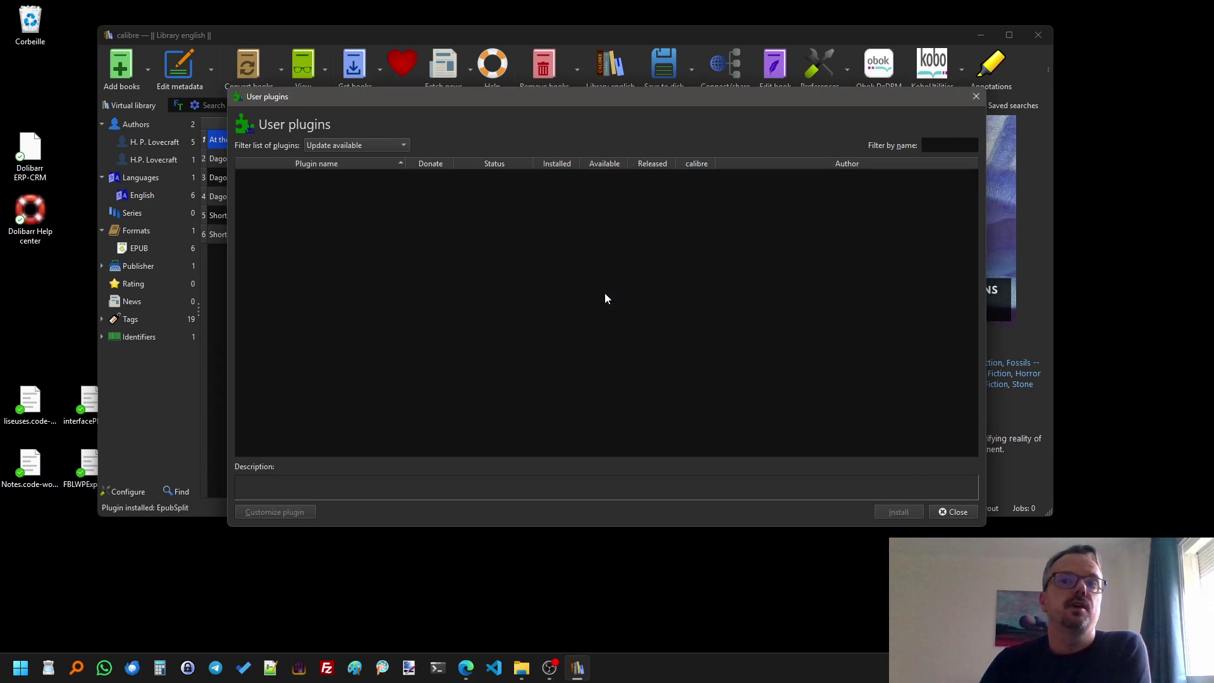
click(975, 96)
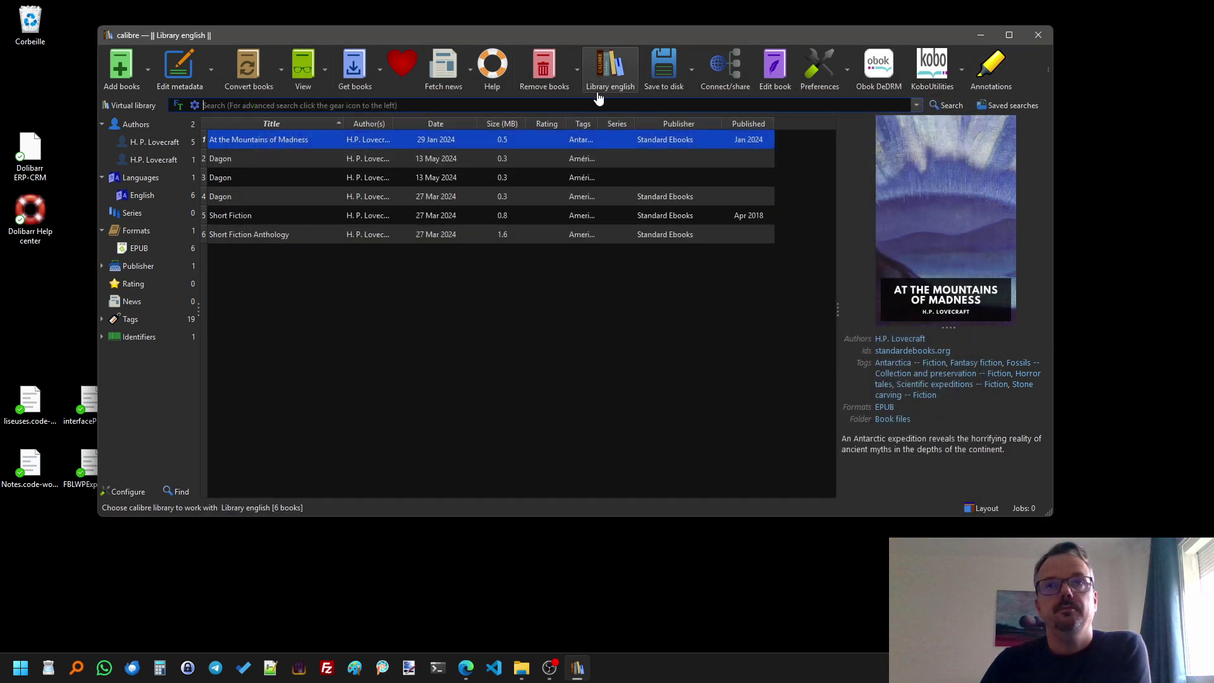
View the library options and the dialog for switching or creating a library, leaving it without changes.
drag(606, 31, 632, 57)
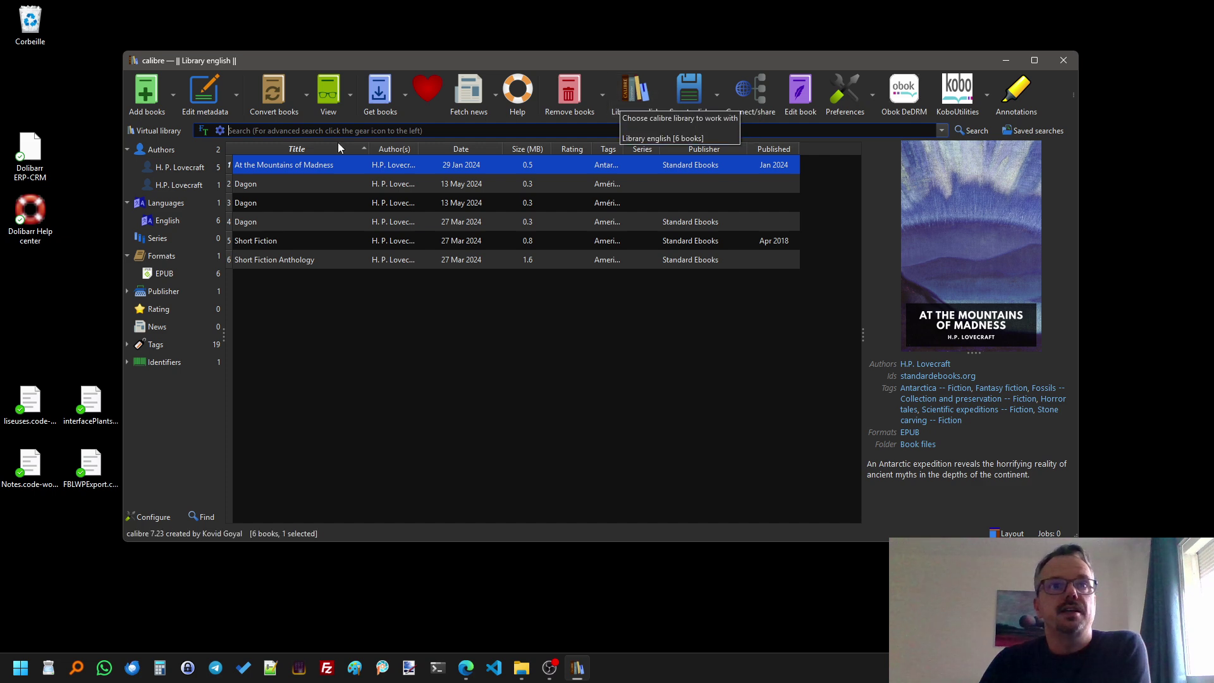
click(634, 92)
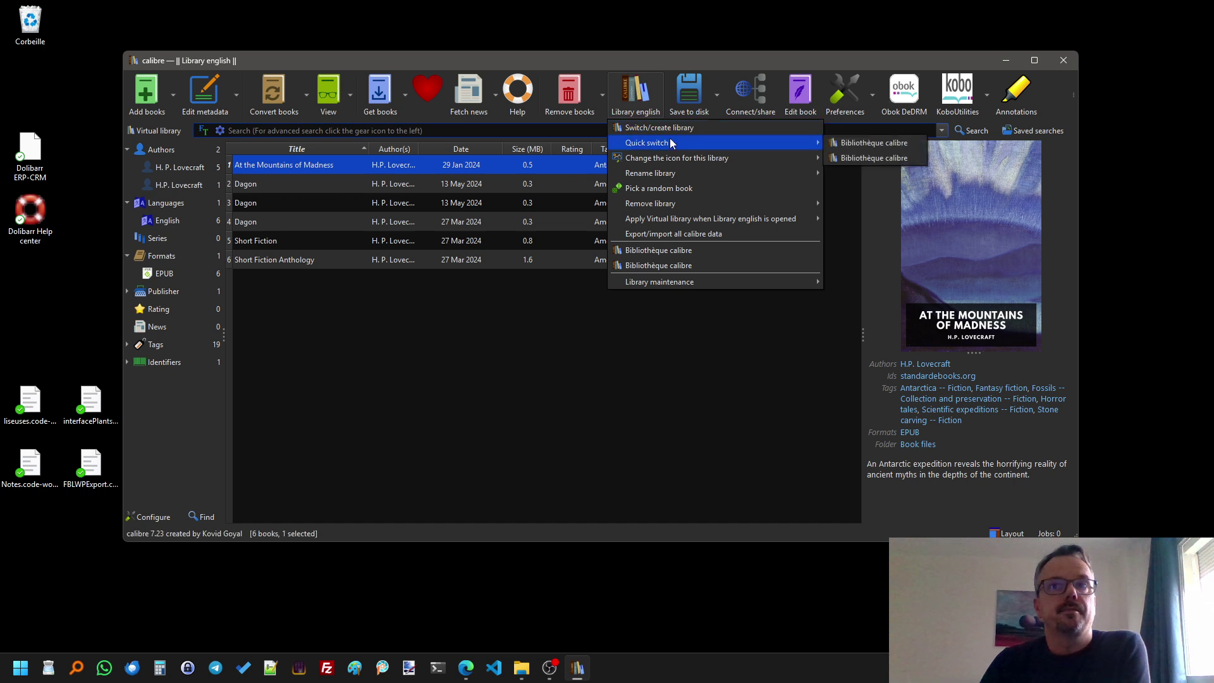
click(674, 128)
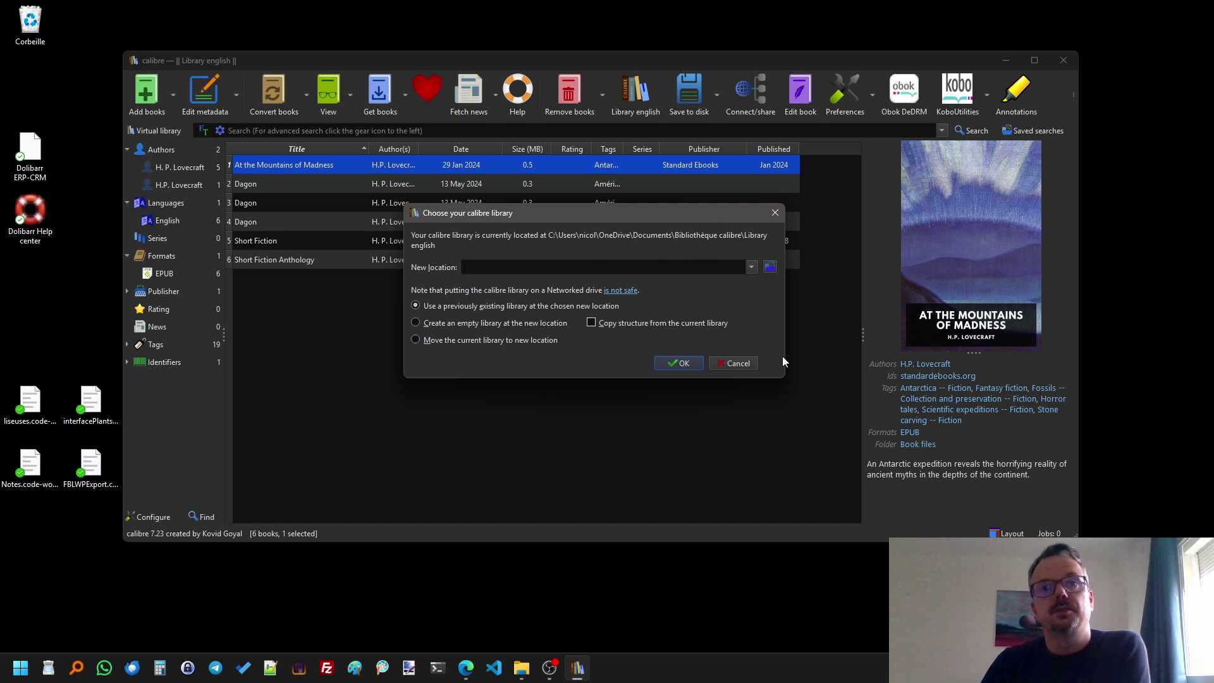
click(743, 362)
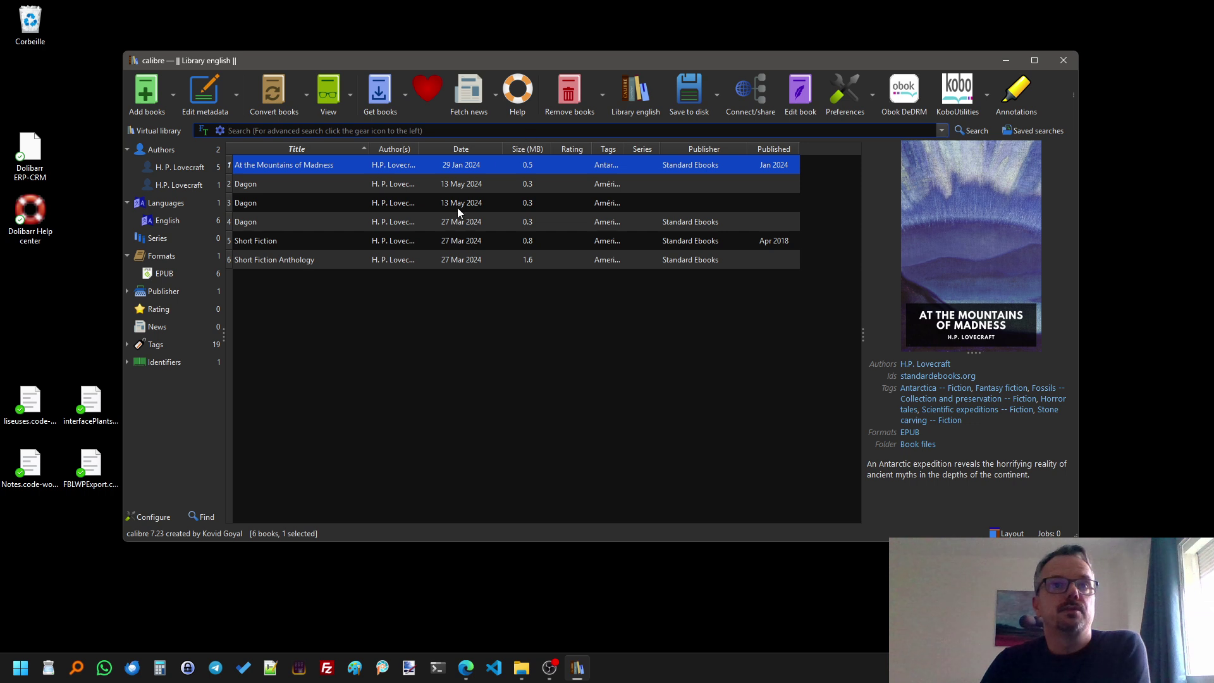
Move the calibre window clear of the desktop files and add dashiell-hammett_red-harvest.epub from the desktop to the library.
drag(471, 61, 525, 63)
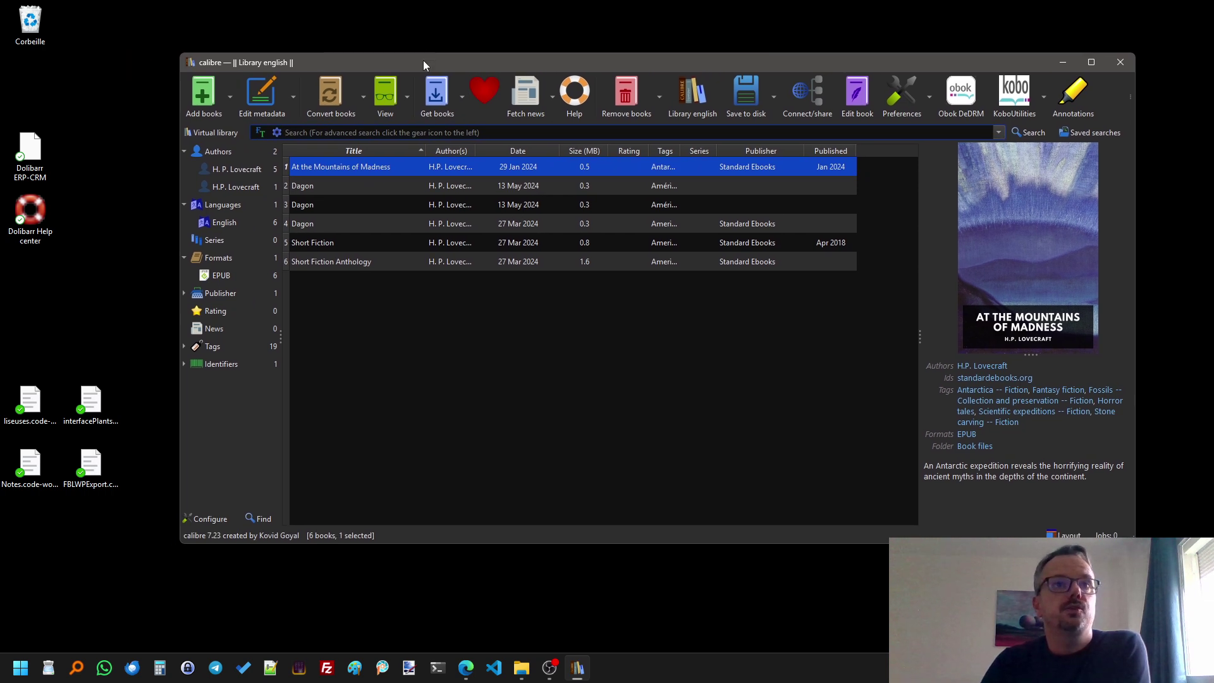
drag(423, 60, 438, 56)
click(627, 126)
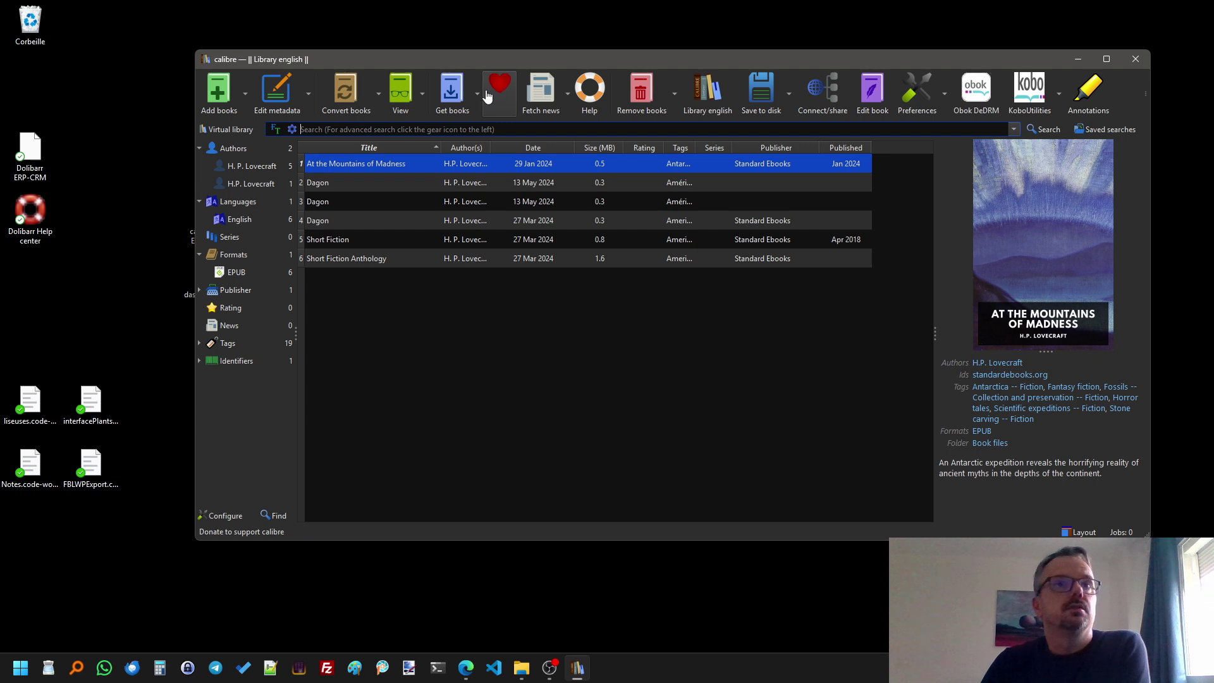
drag(468, 58, 499, 62)
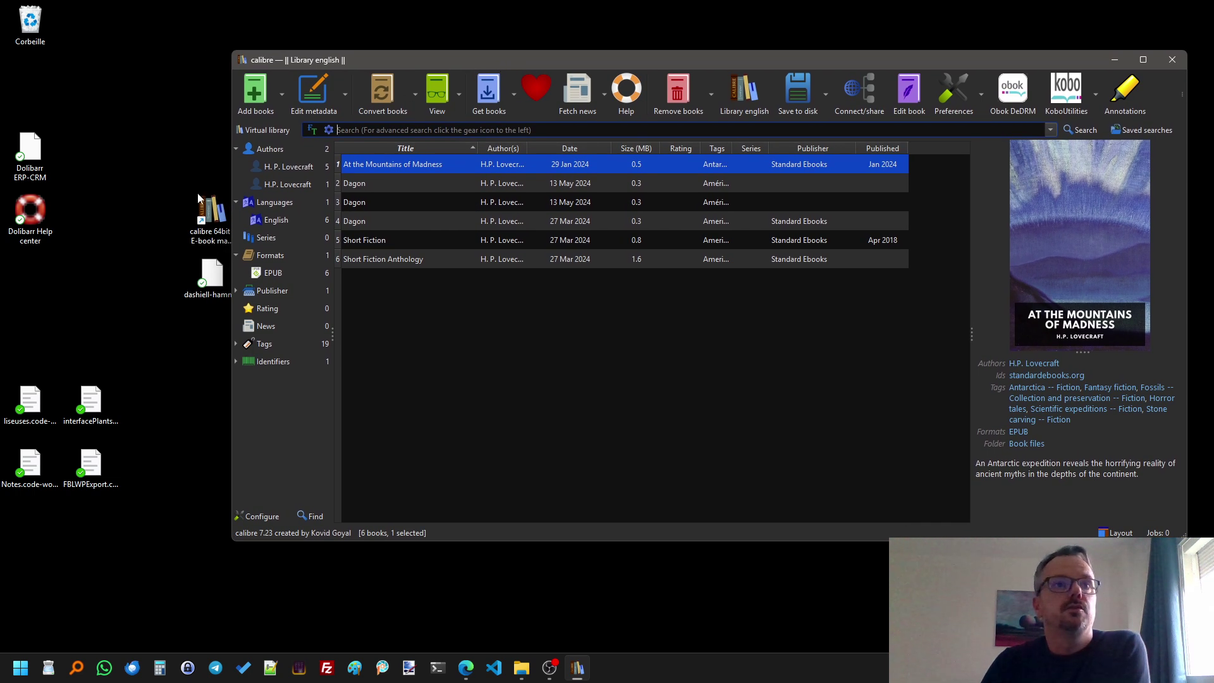
drag(212, 281, 155, 319)
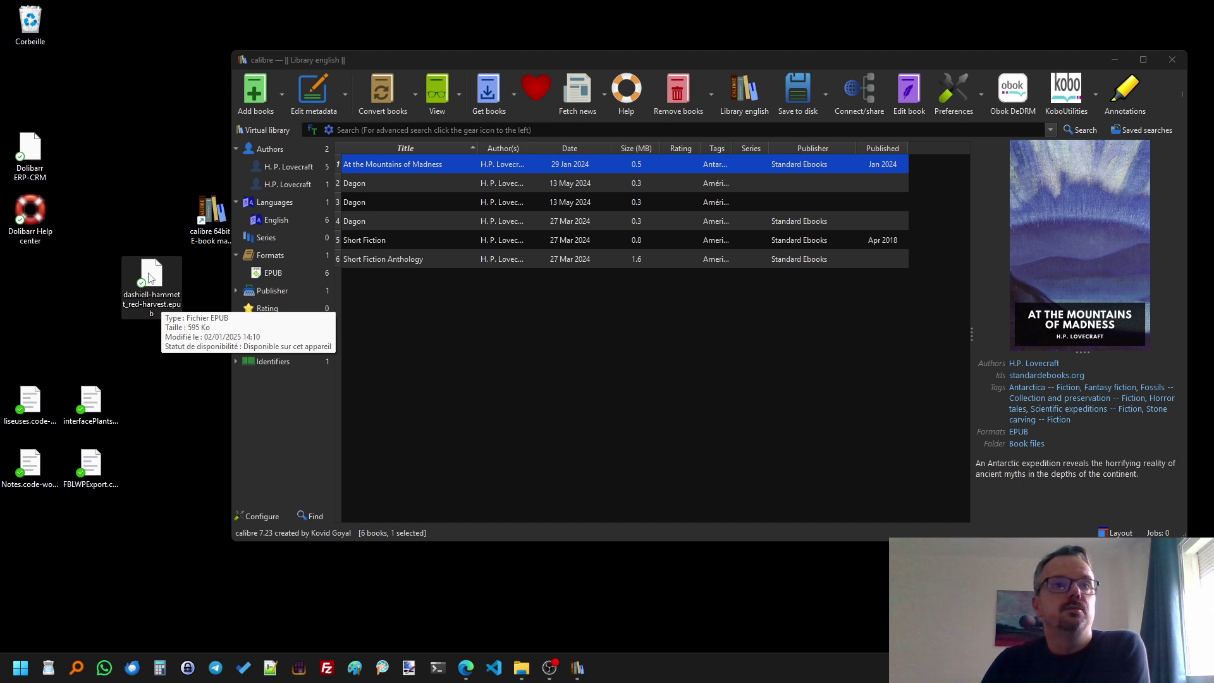
drag(150, 278, 479, 276)
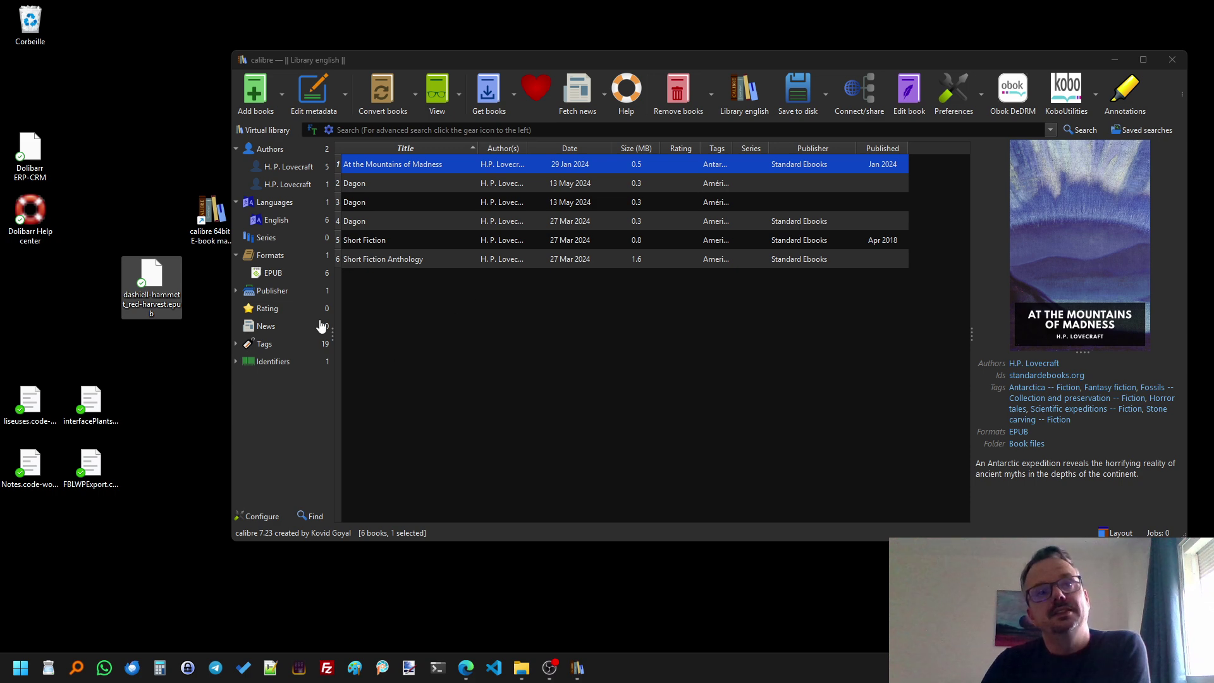
drag(152, 282, 435, 339)
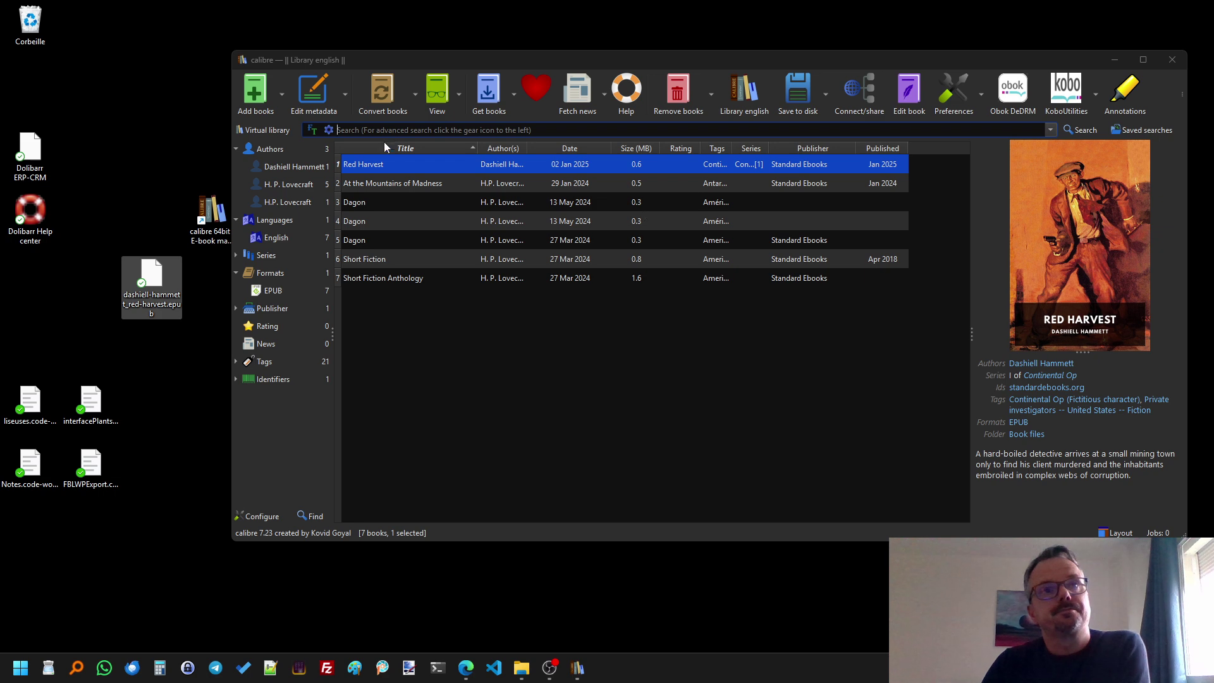
Reposition the calibre window and open the metadata of the book Red Harvest for editing.
click(685, 60)
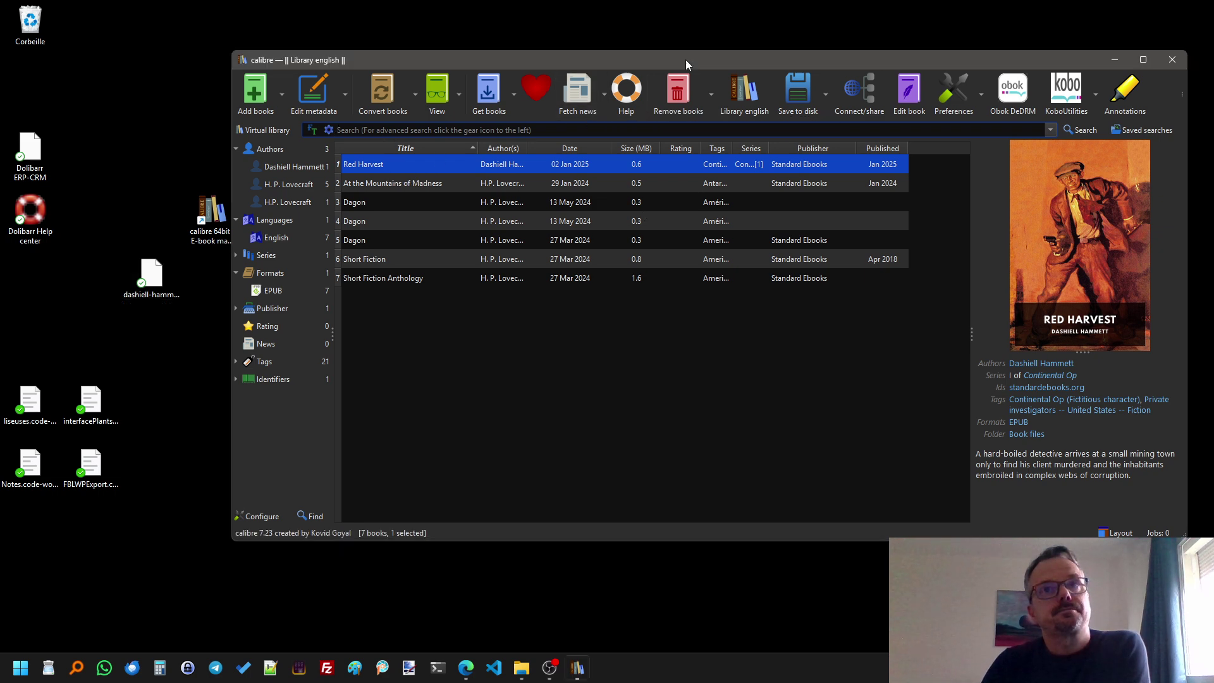
drag(685, 59, 677, 58)
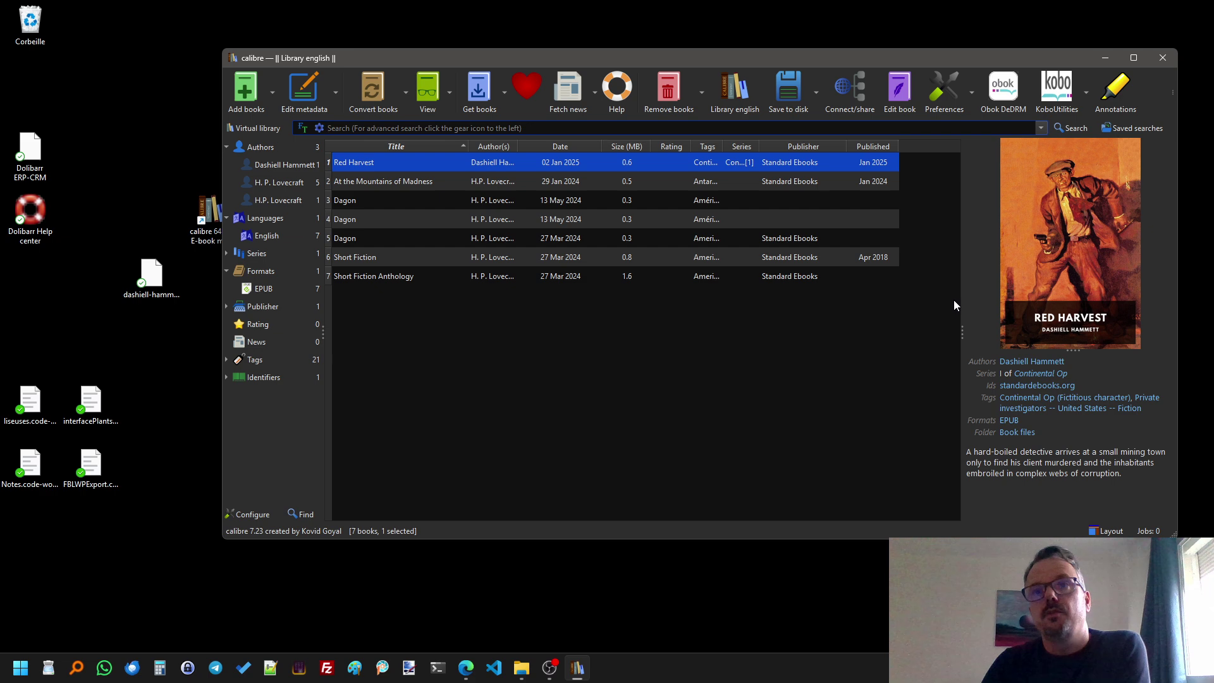
drag(841, 60, 809, 54)
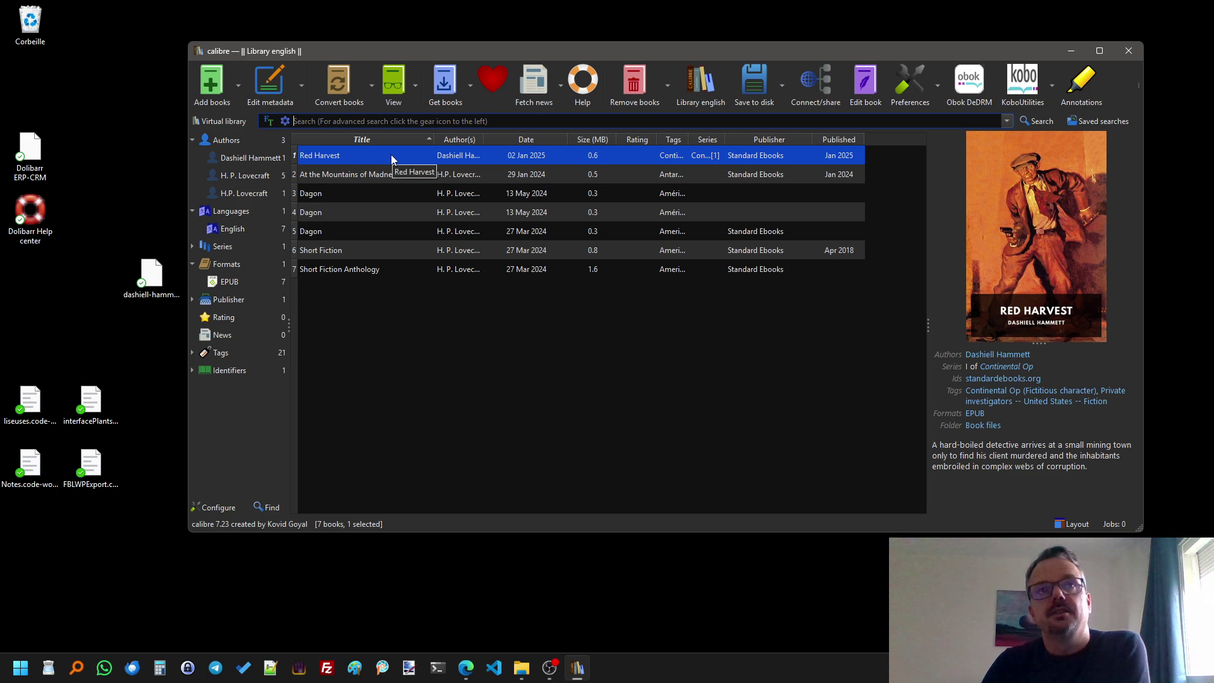
click(273, 90)
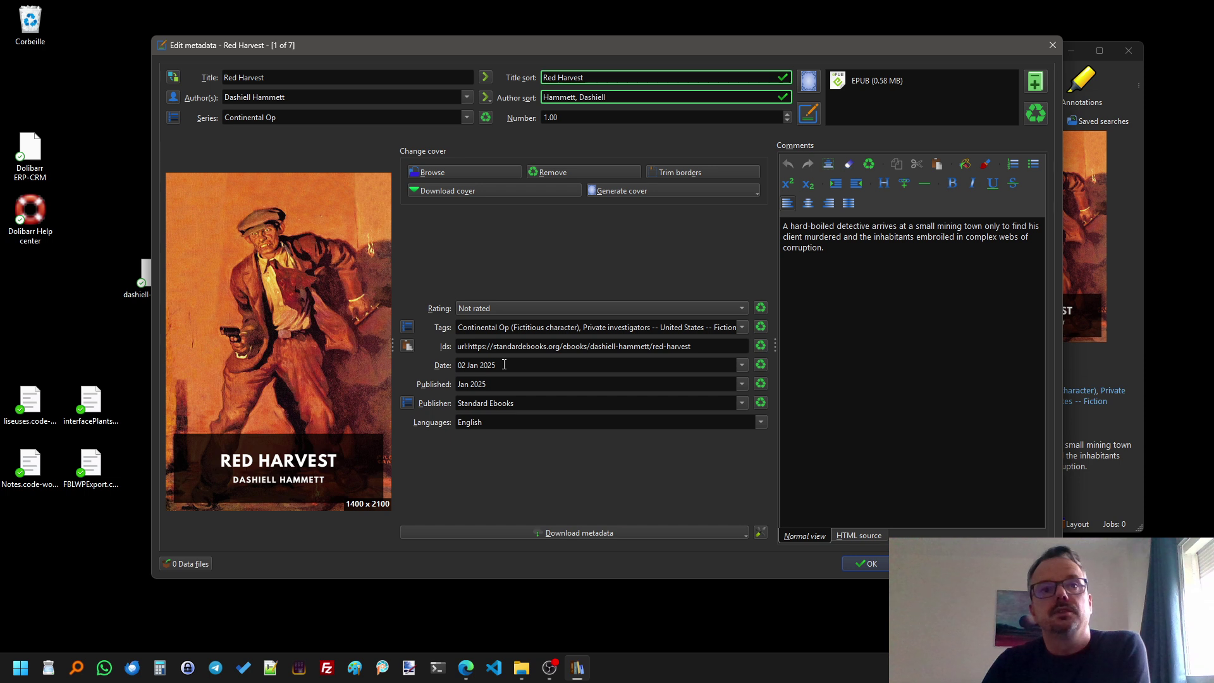
Replace Red Harvest's published date with Nov 2035.
drag(499, 383, 457, 385)
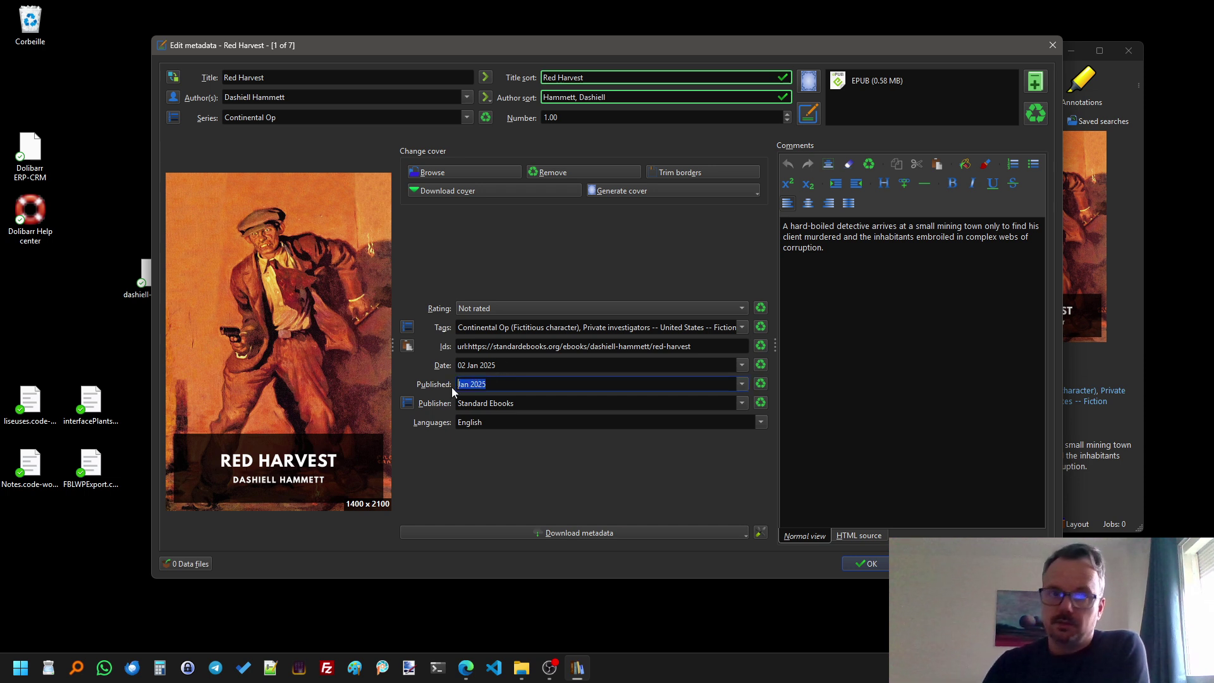
key(BackSpace)
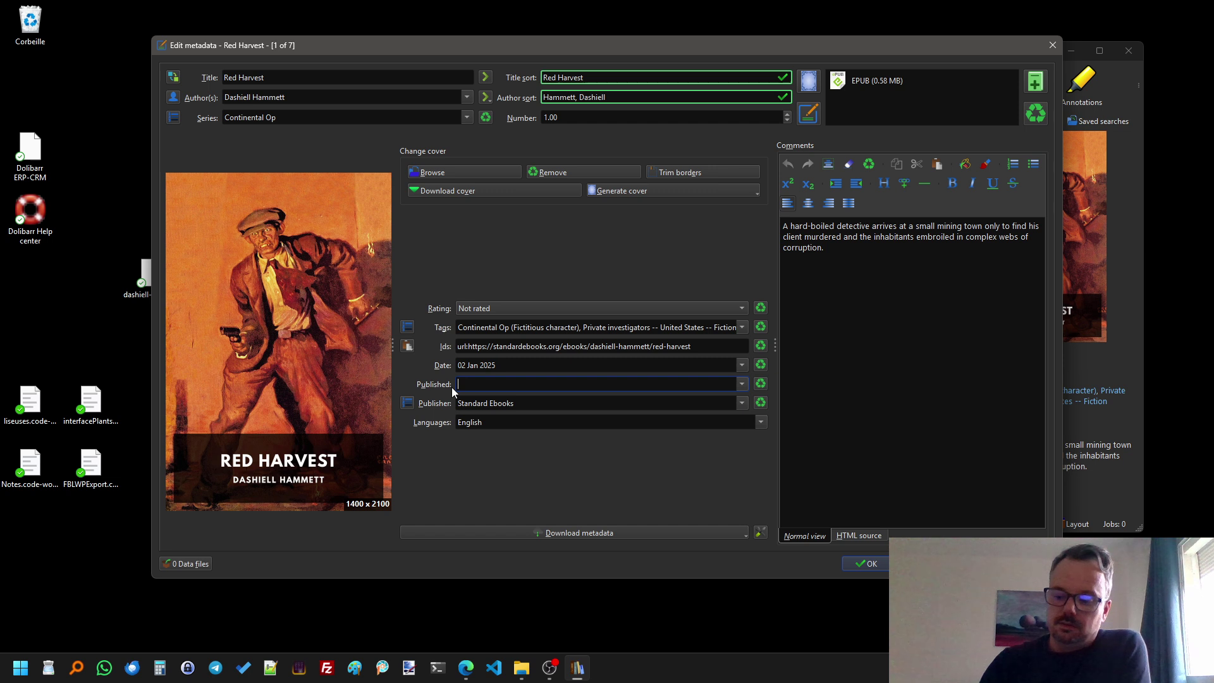
key(Num_Lock)
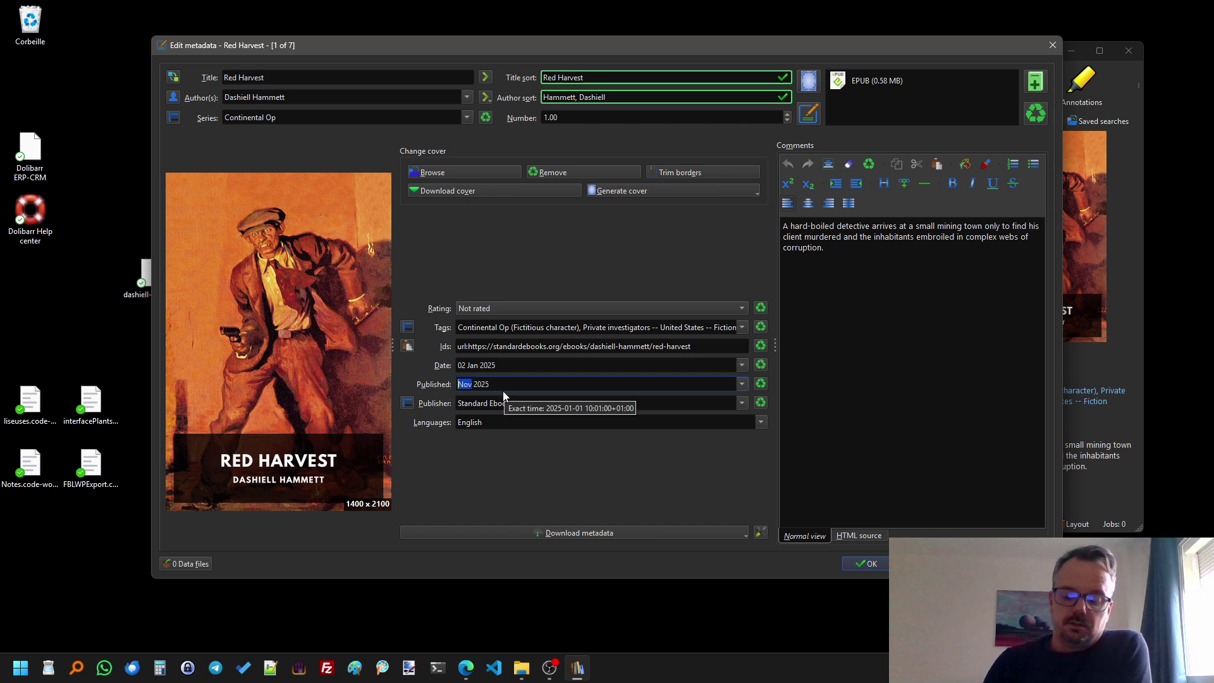
text(Nov 20)
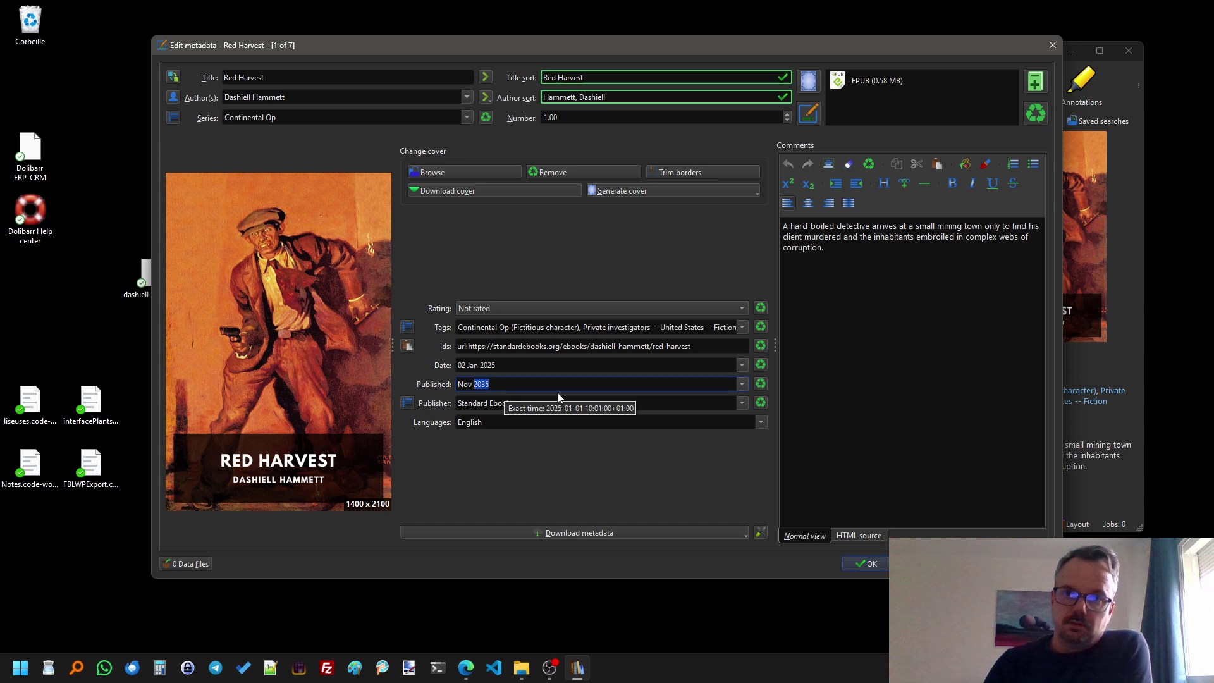
Try to set the published year to 1929 in the date calendar without choosing a day.
click(740, 387)
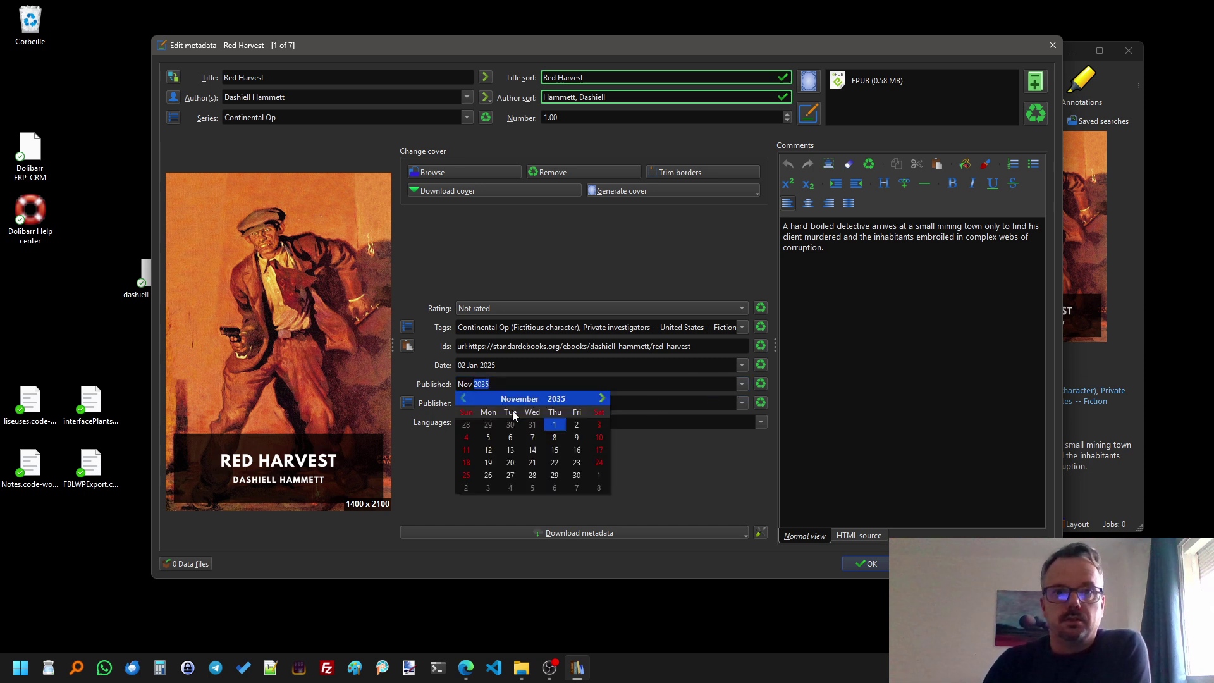
click(556, 402)
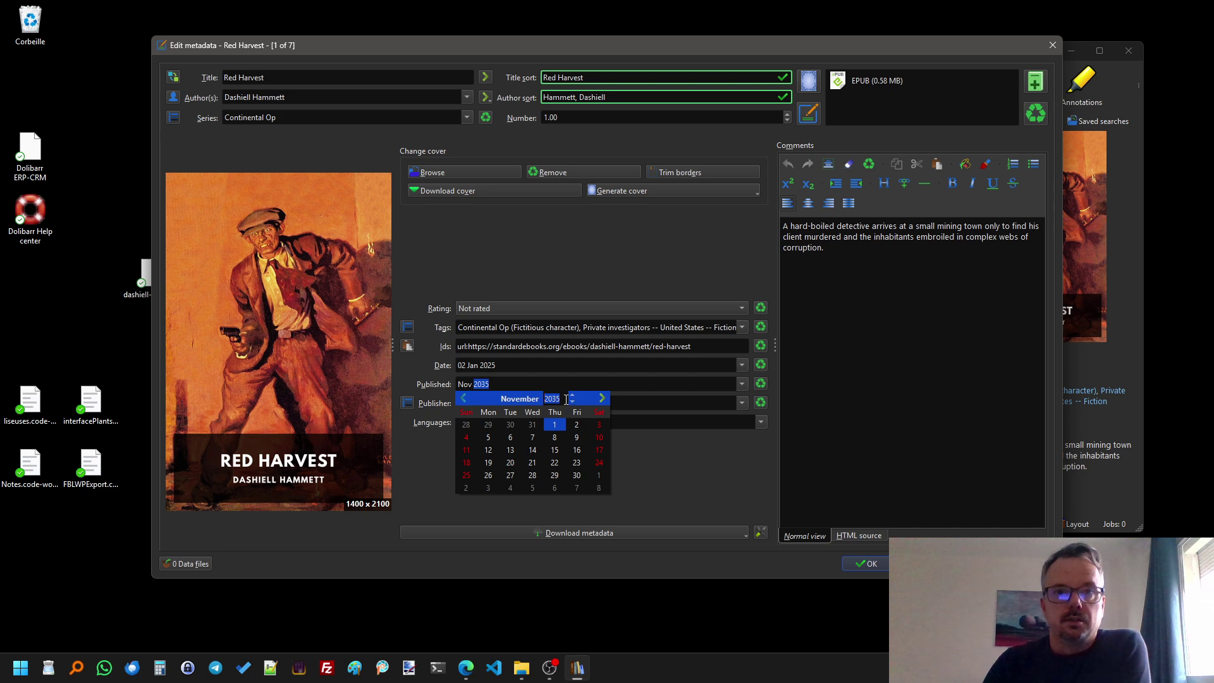
text(2045)
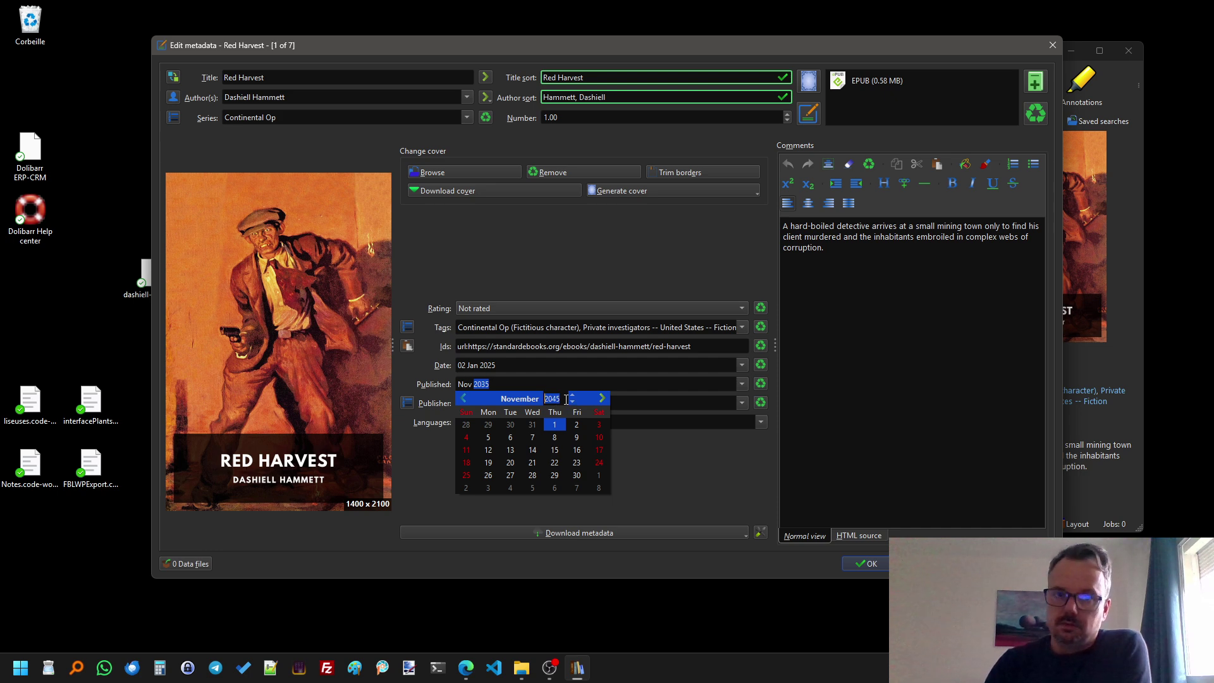
key(BackSpace)
key(BackSpace)
key(BackSpace)
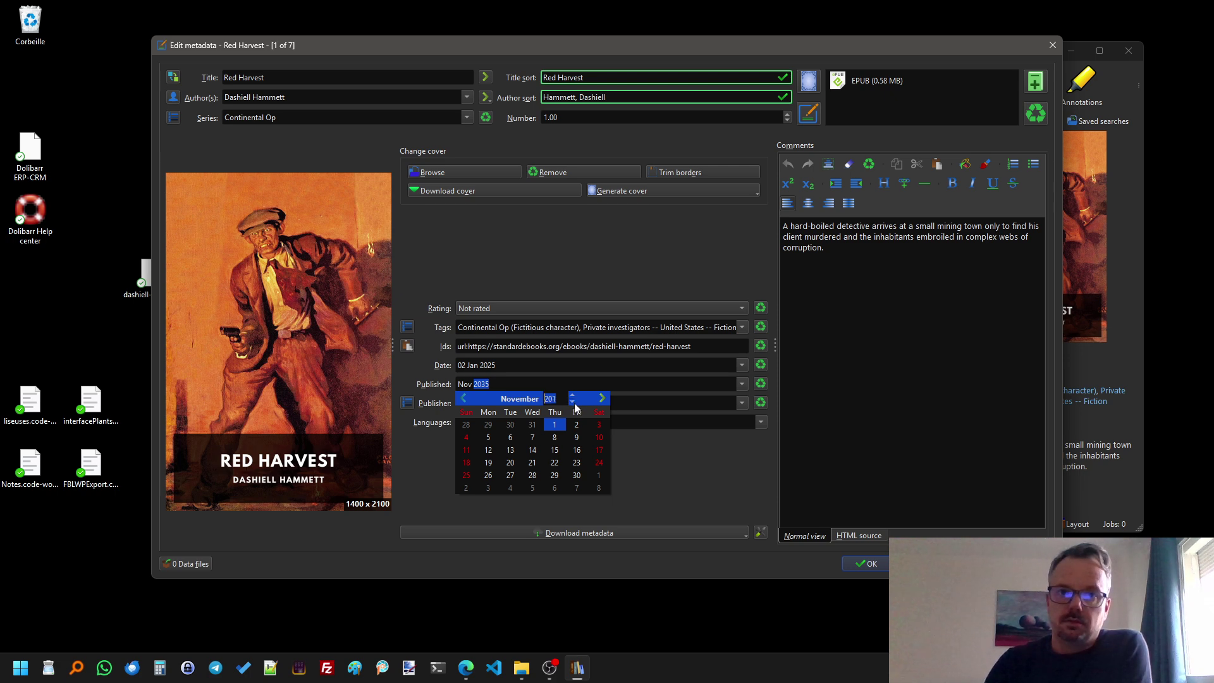
click(562, 396)
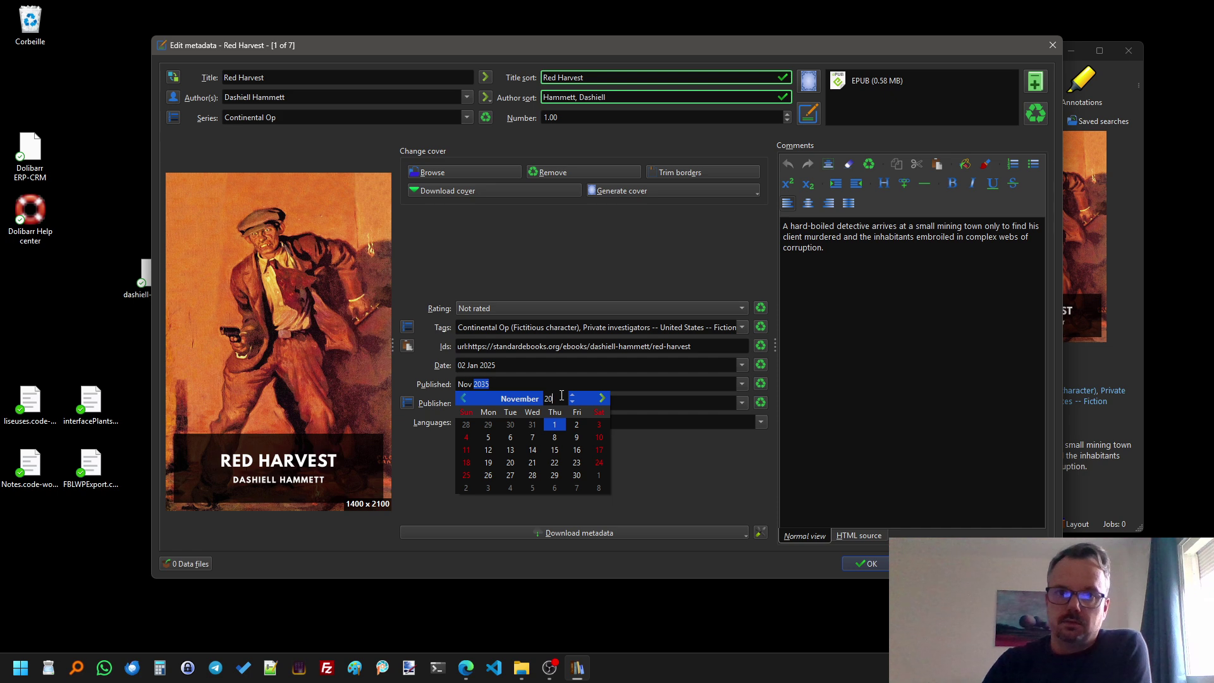
key(BackSpace)
key(BackSpace)
key(BackSpace)
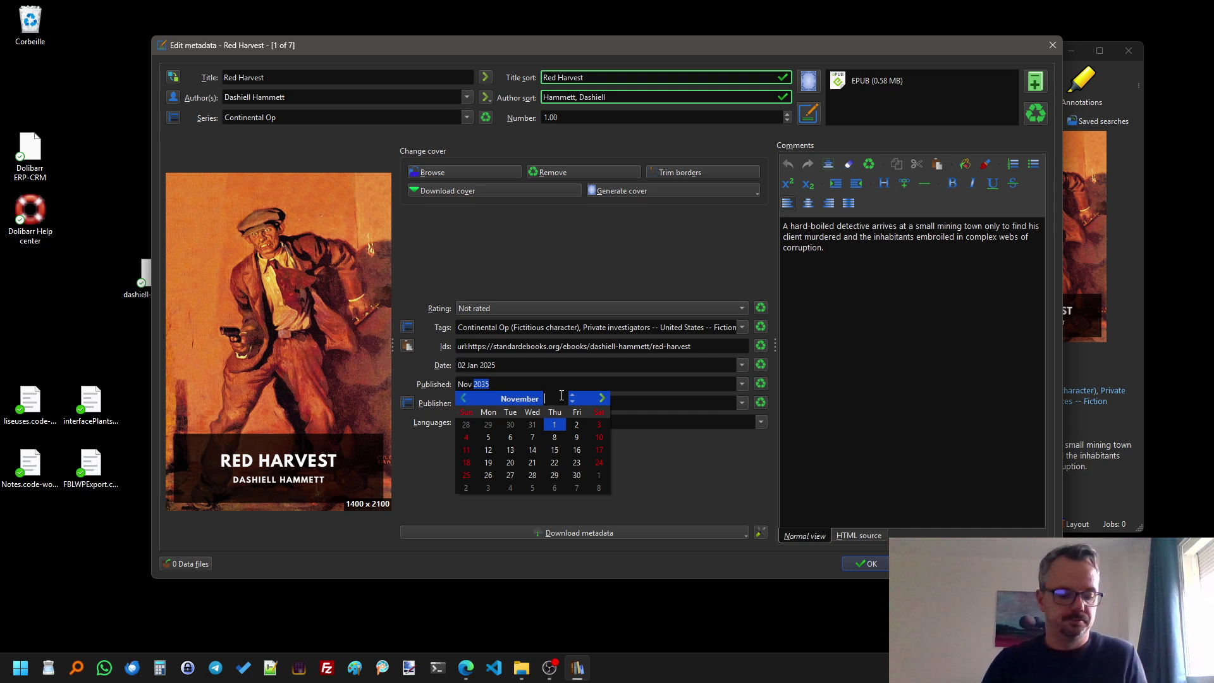
text(19)
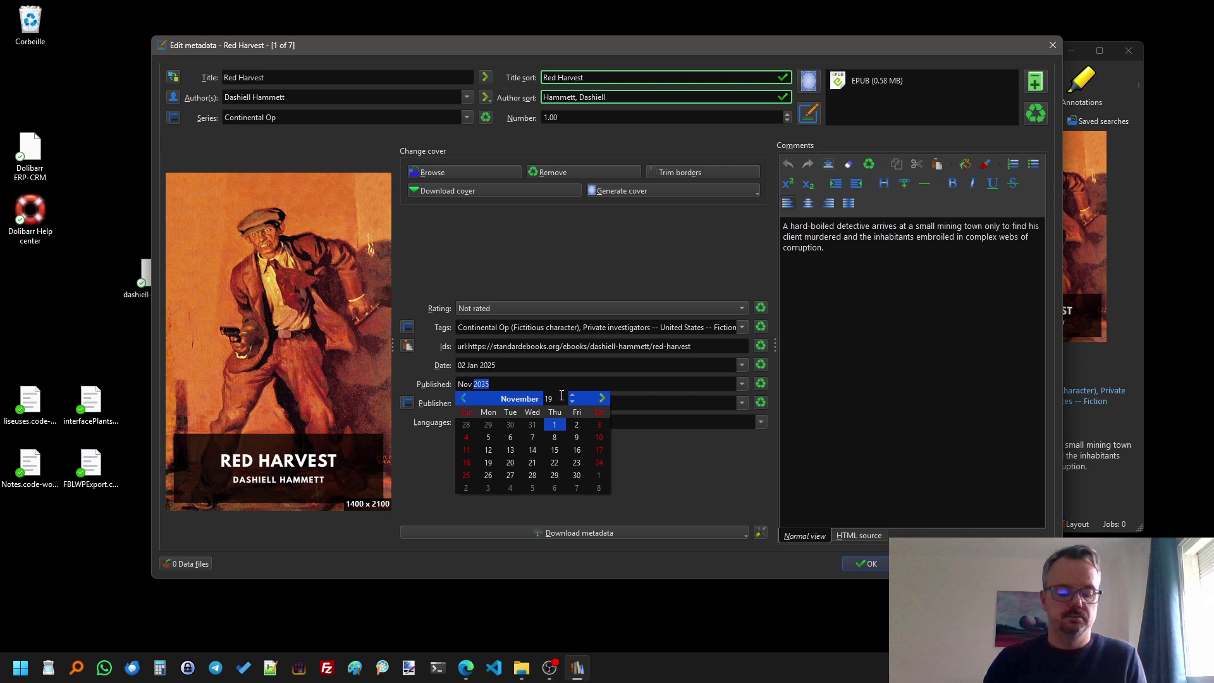
text(29)
key(Return)
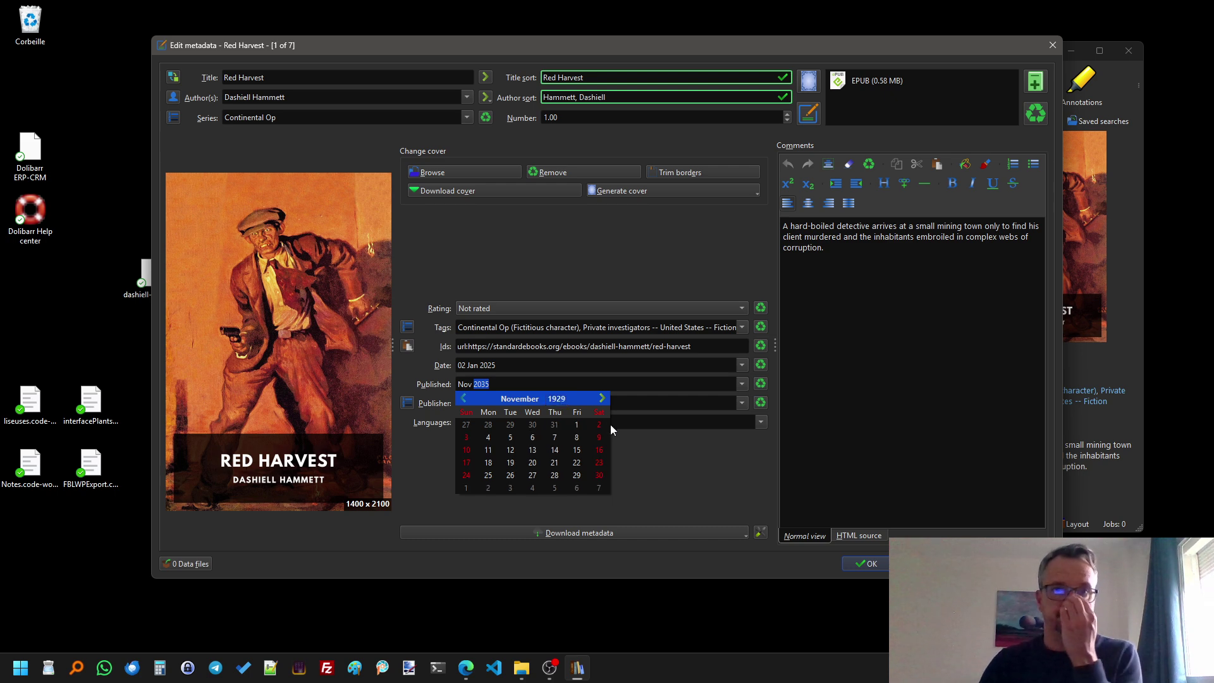
click(660, 465)
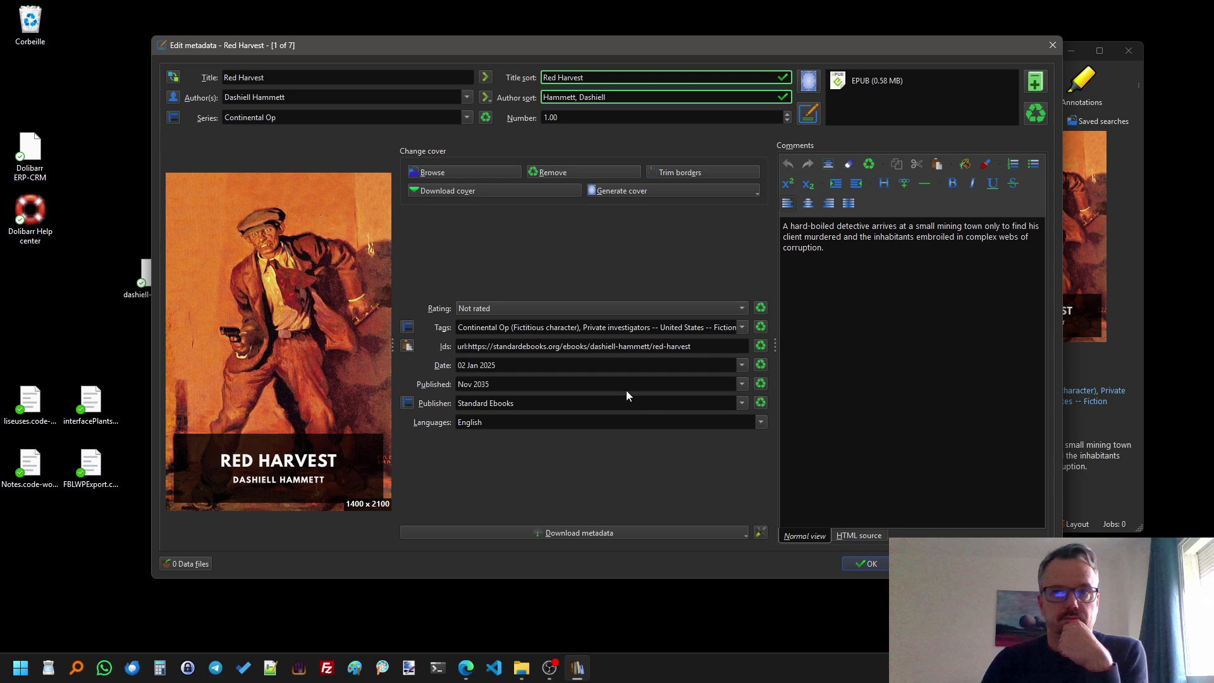
Set Red Harvest's published date to 8 November 1929 in the date calendar.
click(741, 384)
click(555, 399)
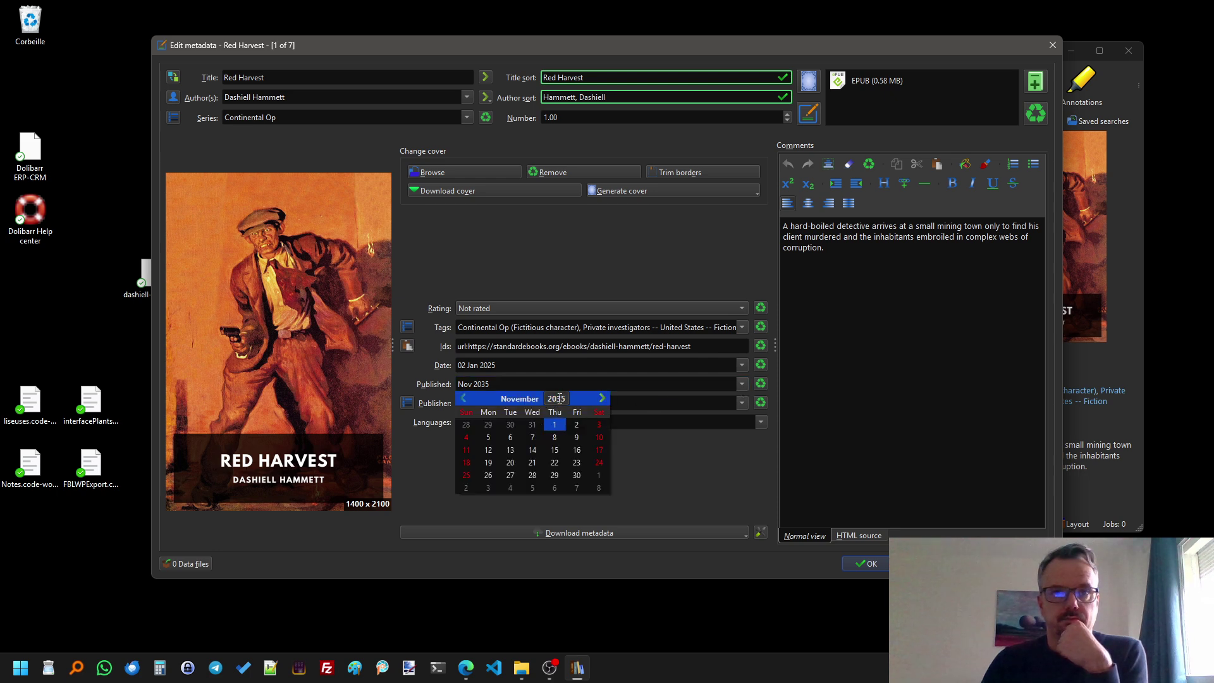
text(19)
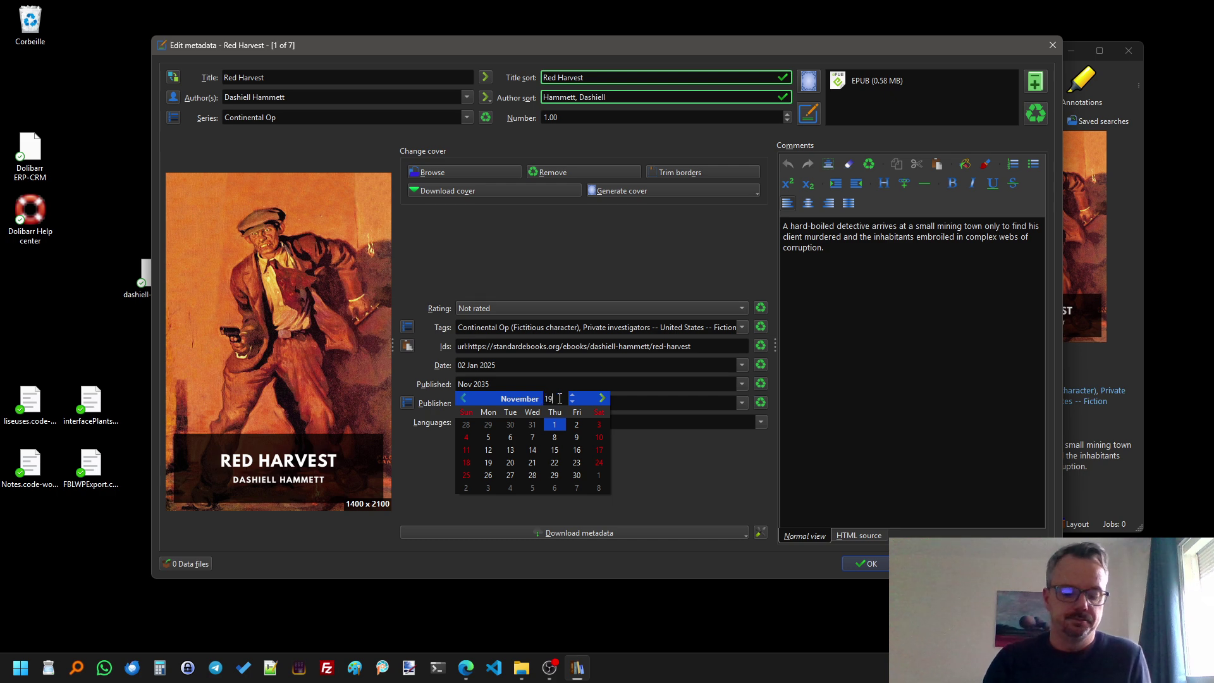
text(29)
key(Return)
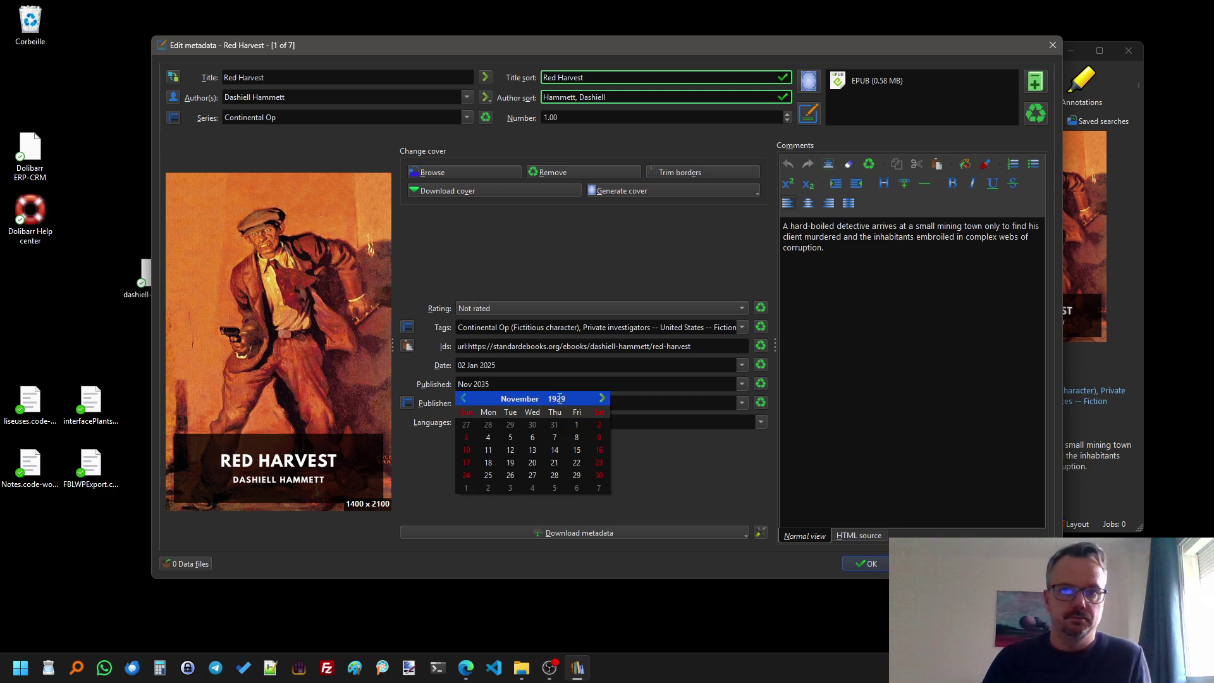
click(576, 438)
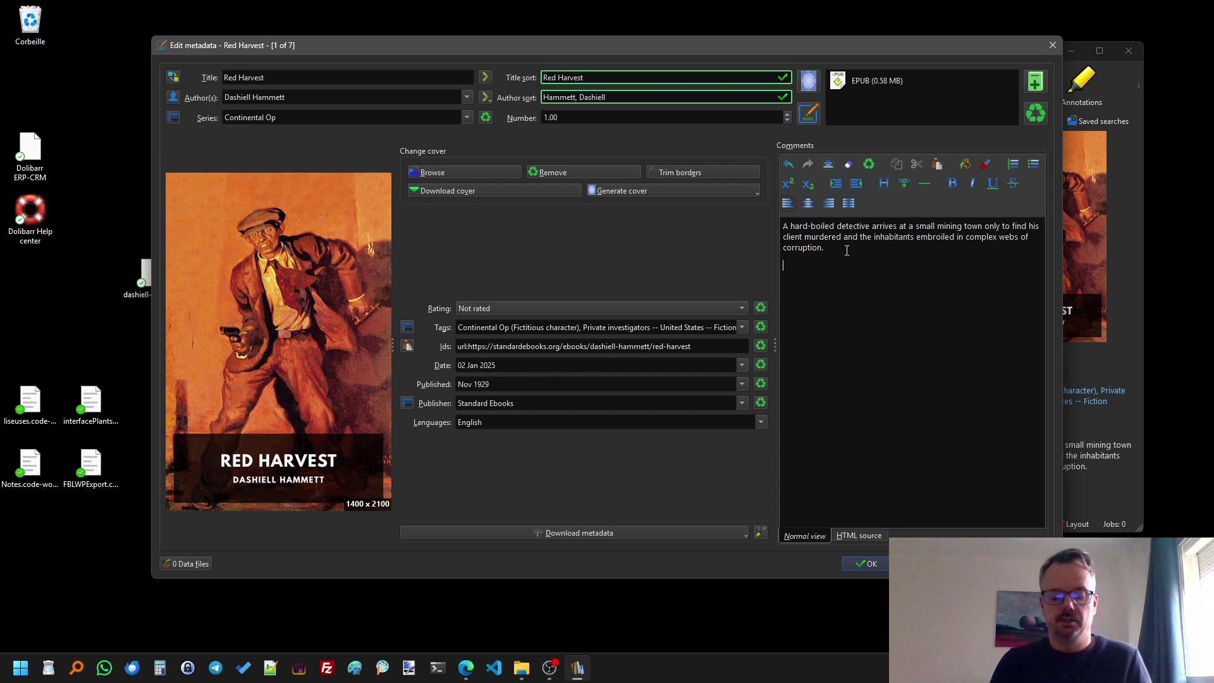
Add the line "My new description for this ebook." below the existing text in Red Harvest's comments.
text(My new e)
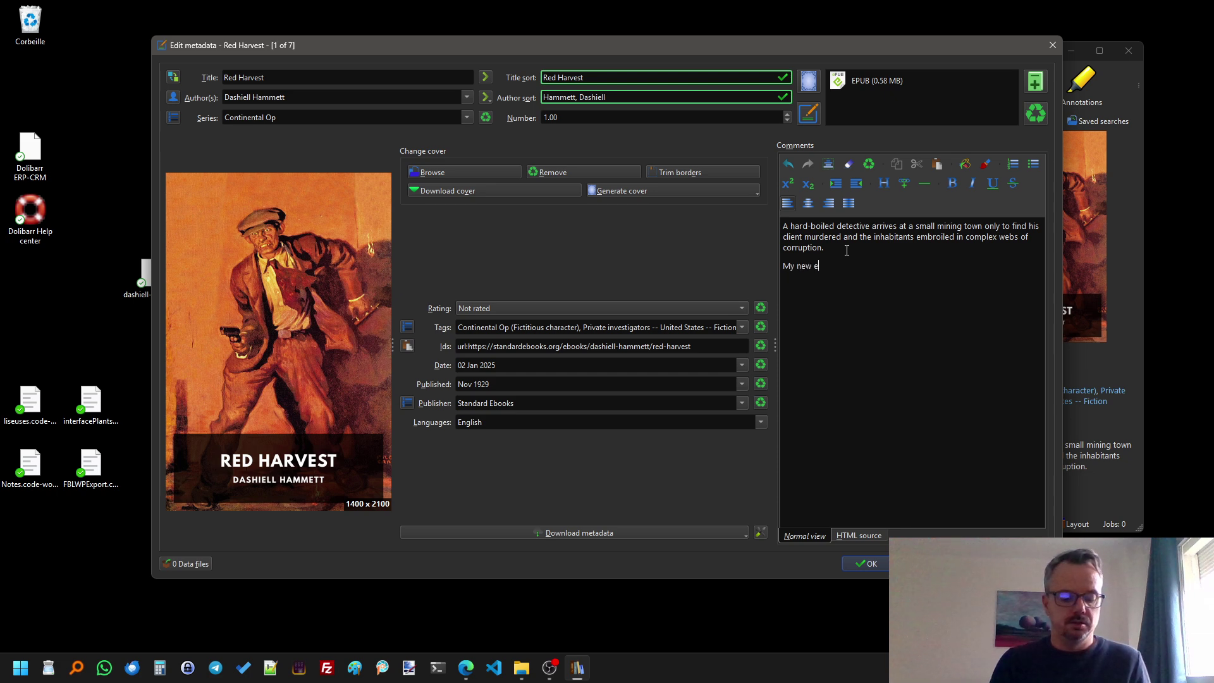
key(BackSpace)
text(descr)
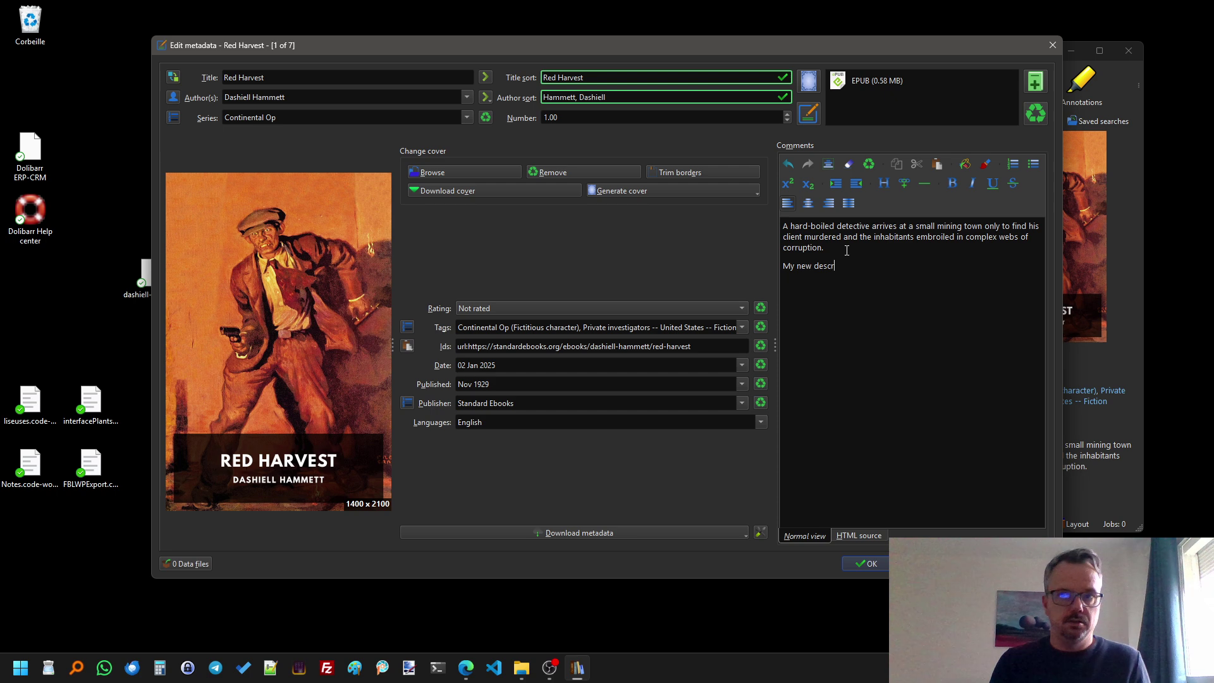
text(iption)
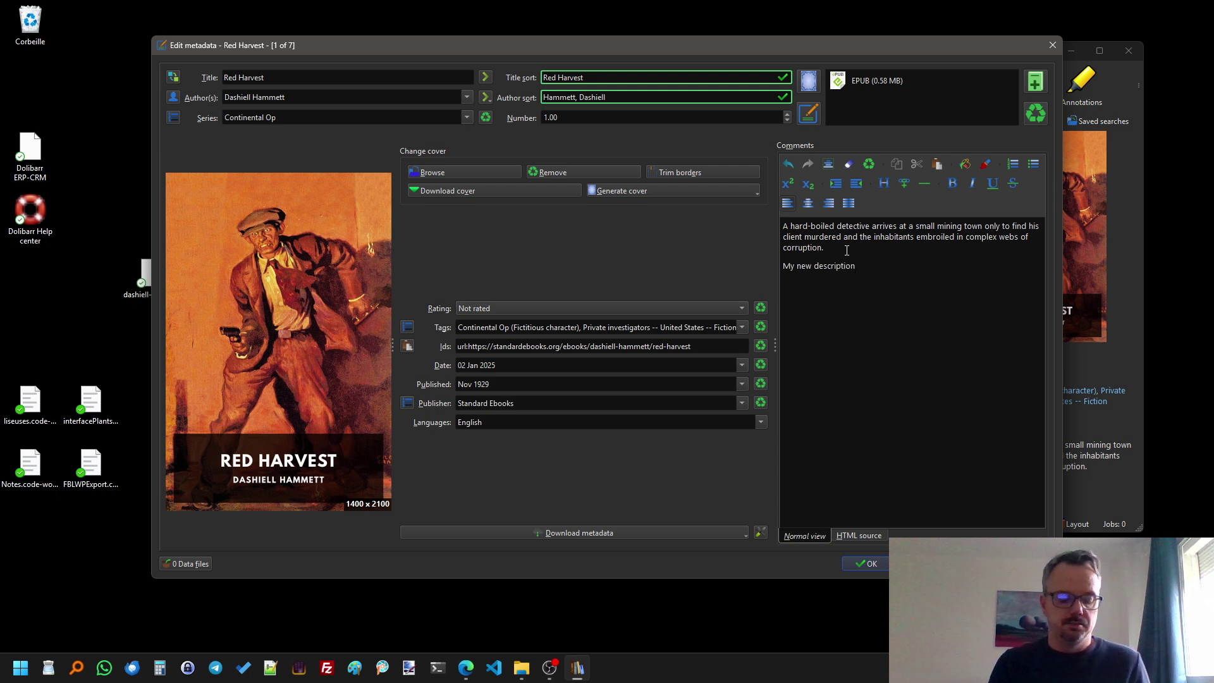
text( for this ebook.)
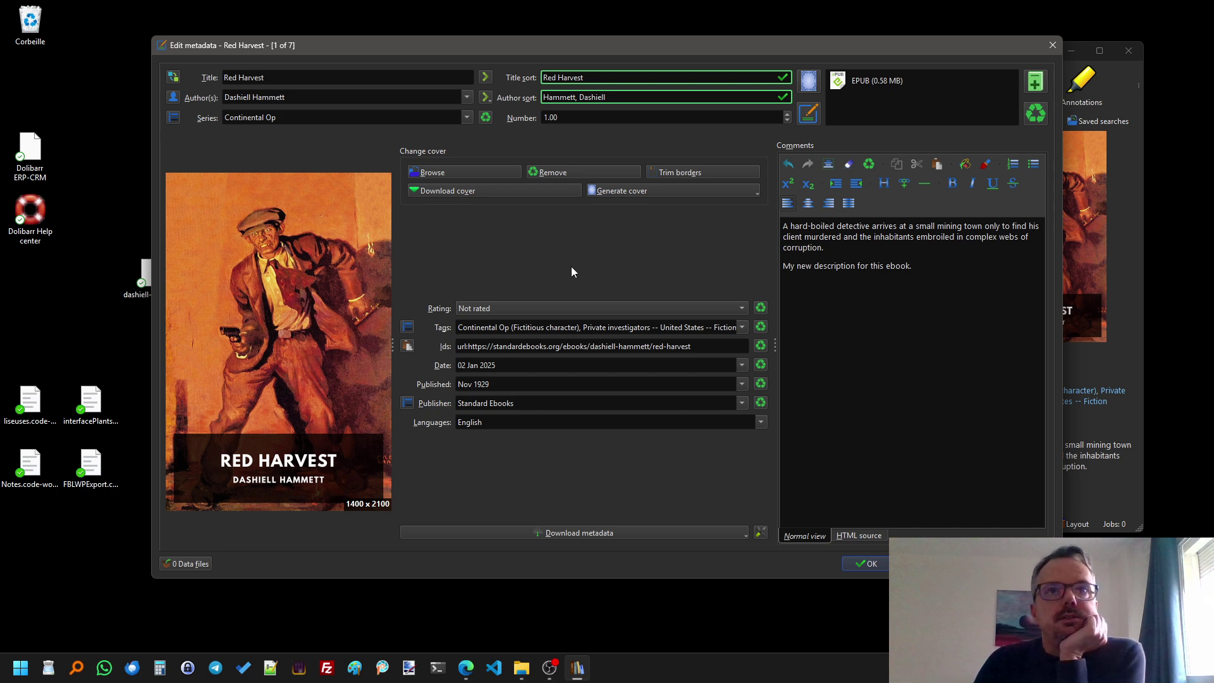
Save Red Harvest's metadata with a four-star rating and widen the Rating column in the book list.
click(289, 117)
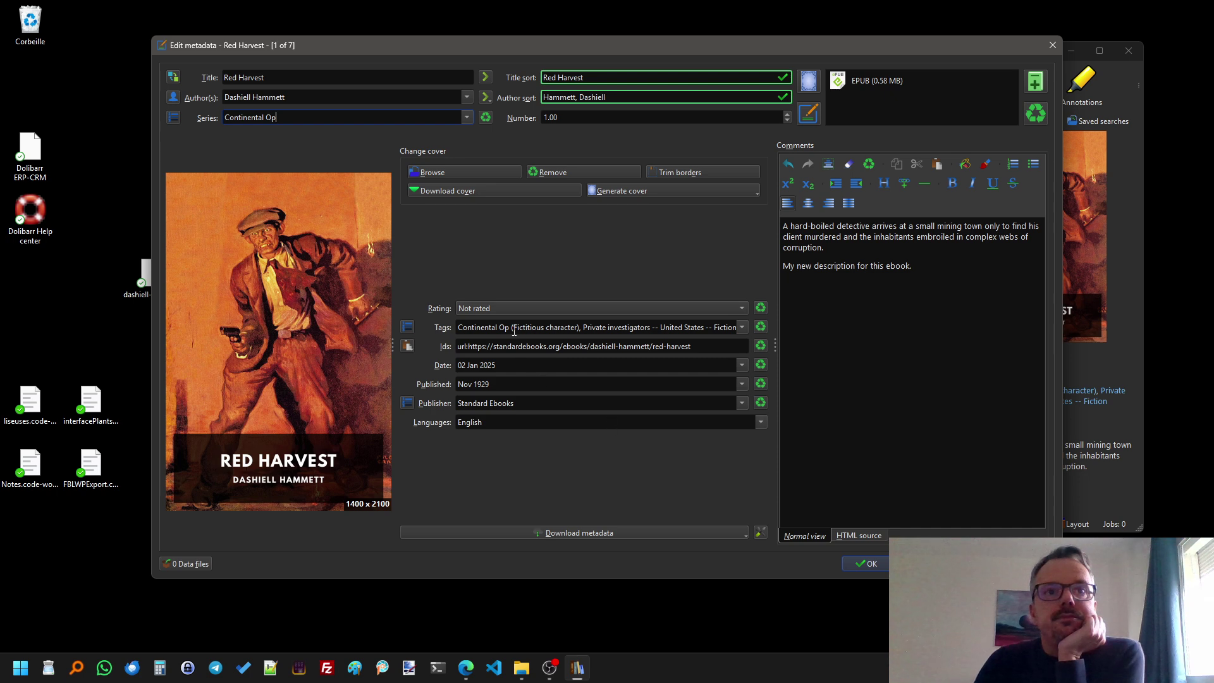
click(518, 308)
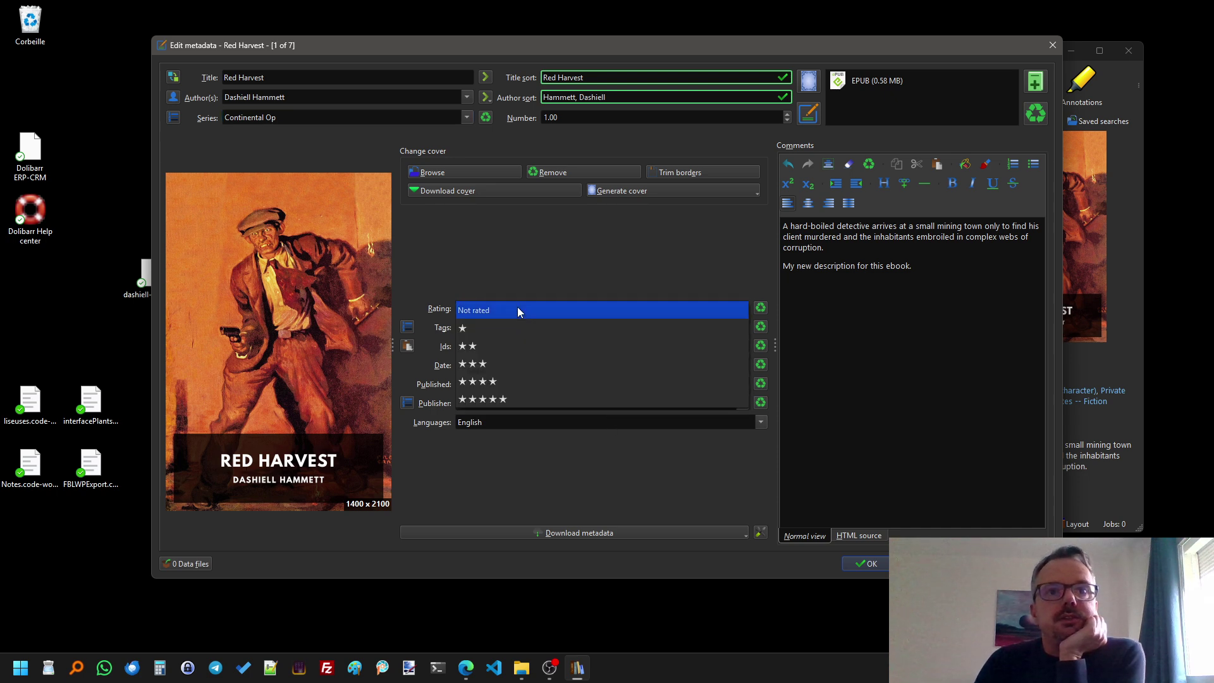
click(506, 383)
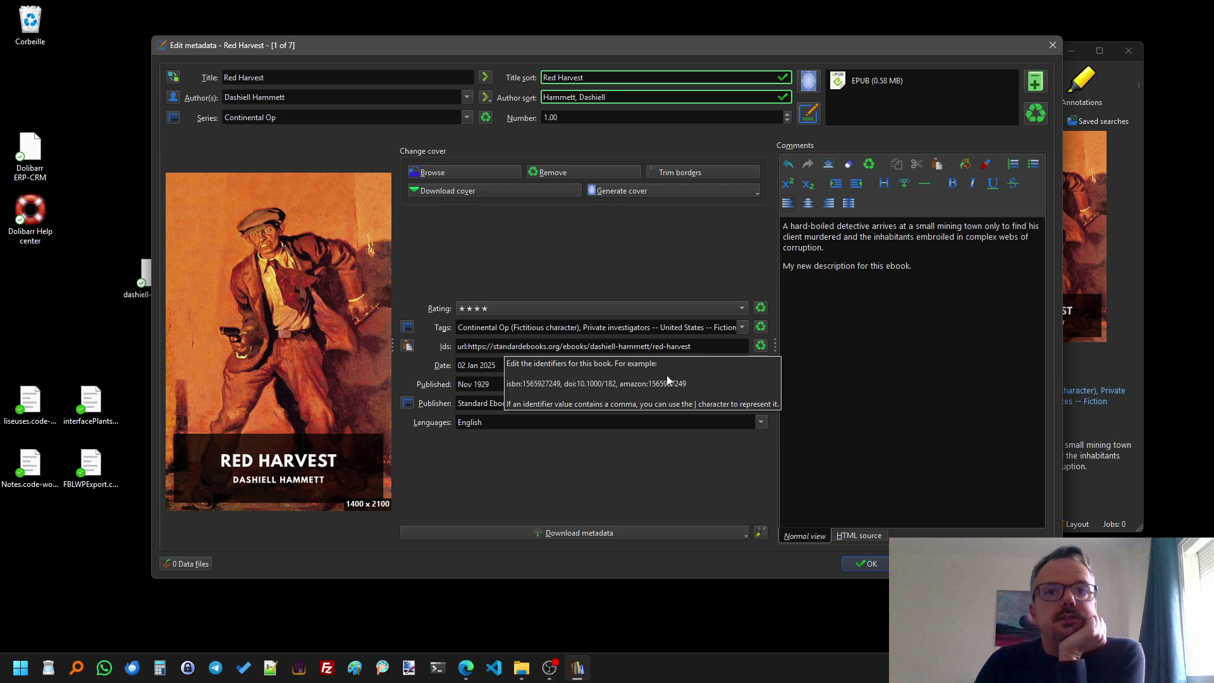
click(857, 571)
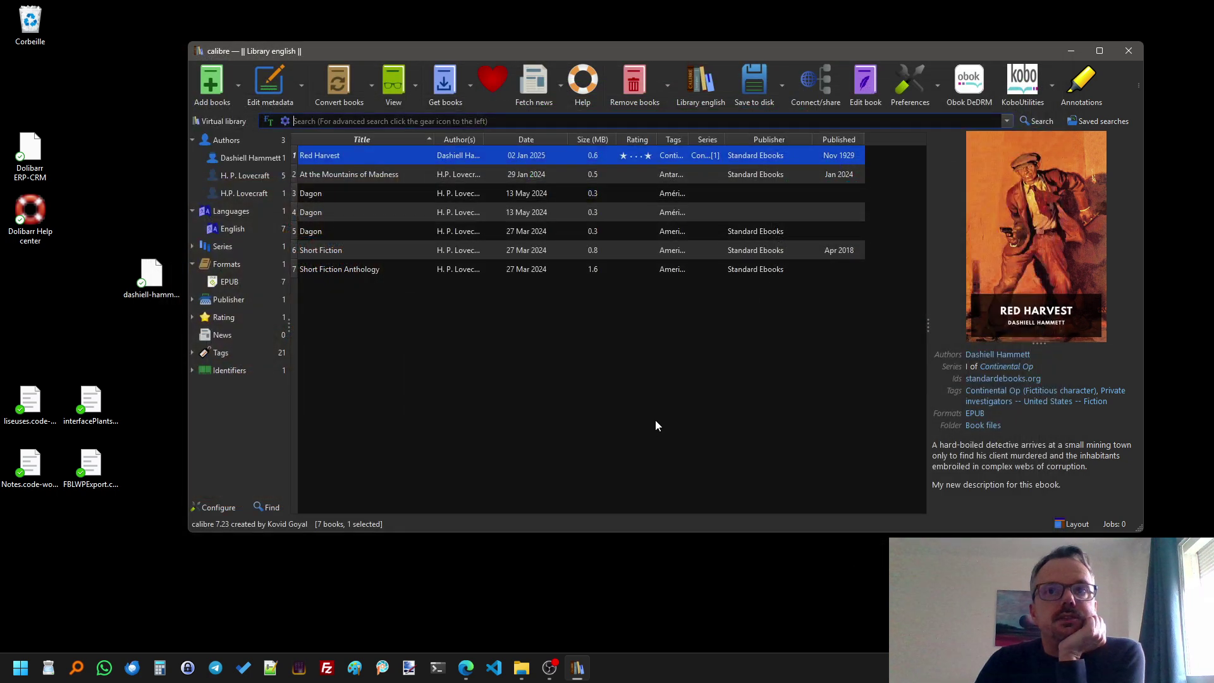
drag(659, 137, 693, 141)
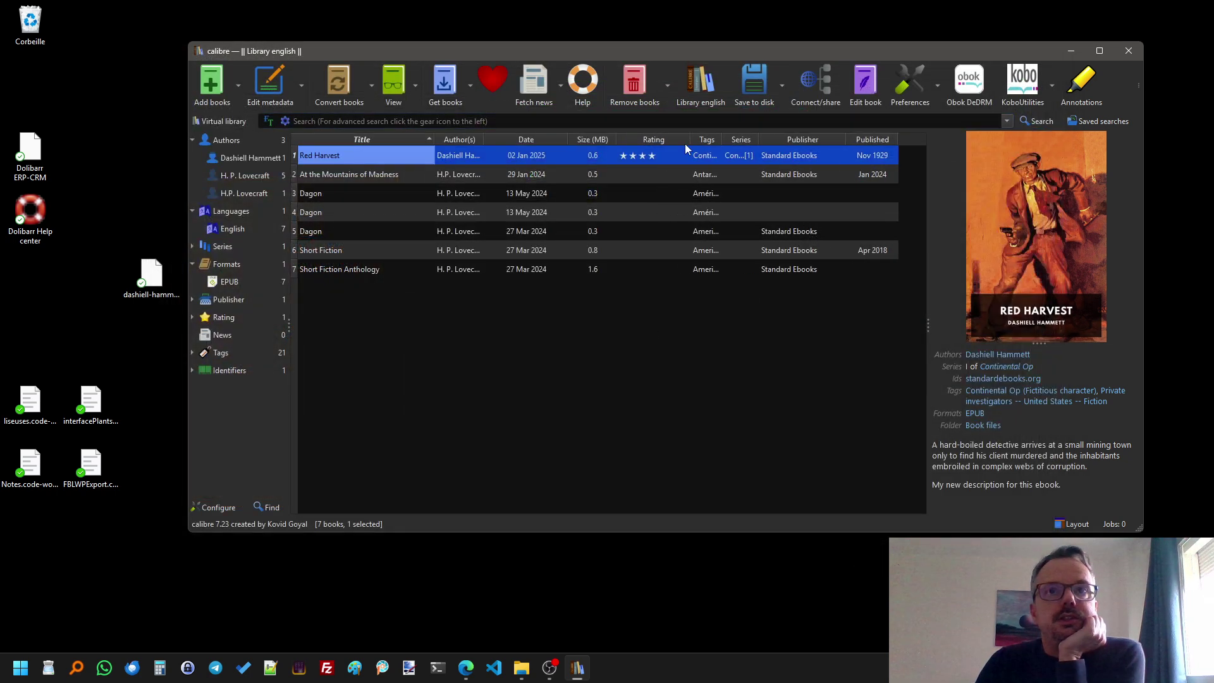
View Red Harvest's book folder with its EPUB file, close the folder and deselect the book in the library.
right_click(425, 162)
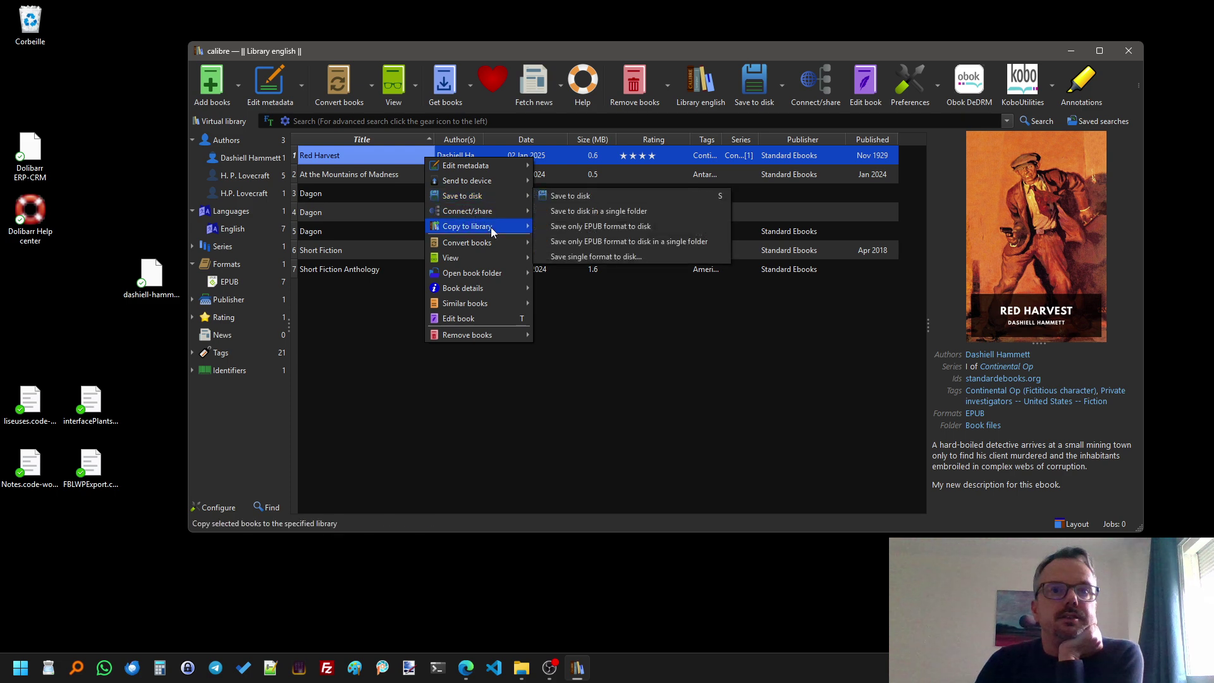
mouse_move(513, 273)
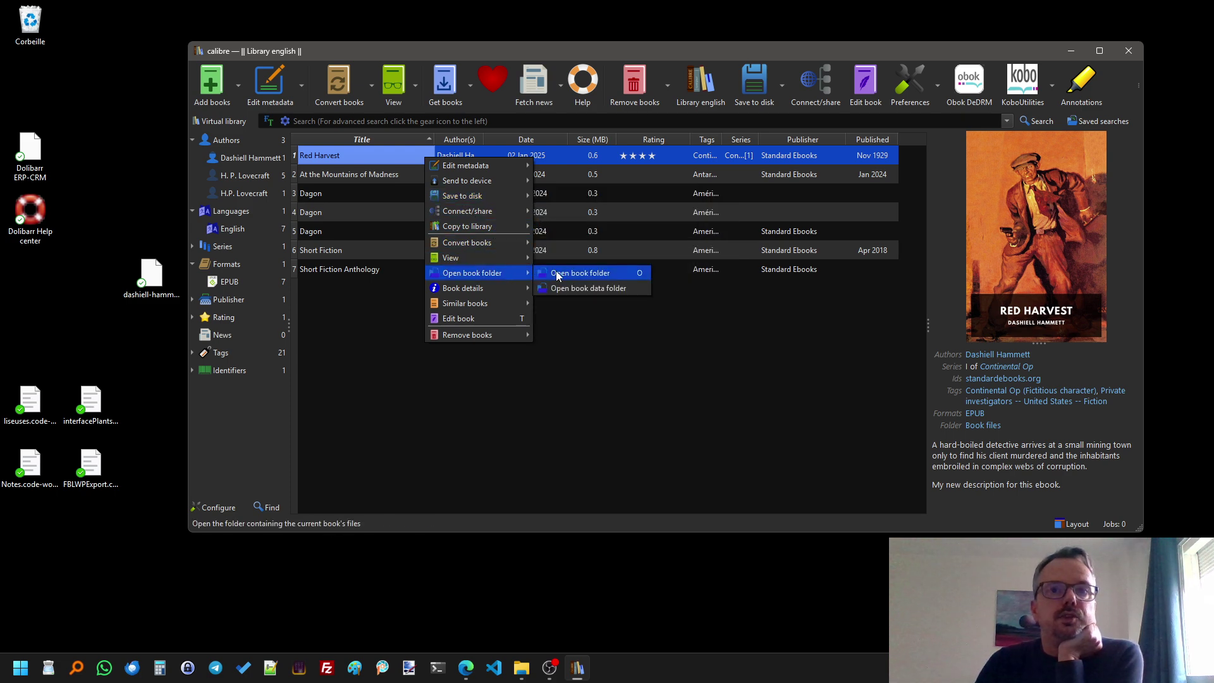
click(581, 278)
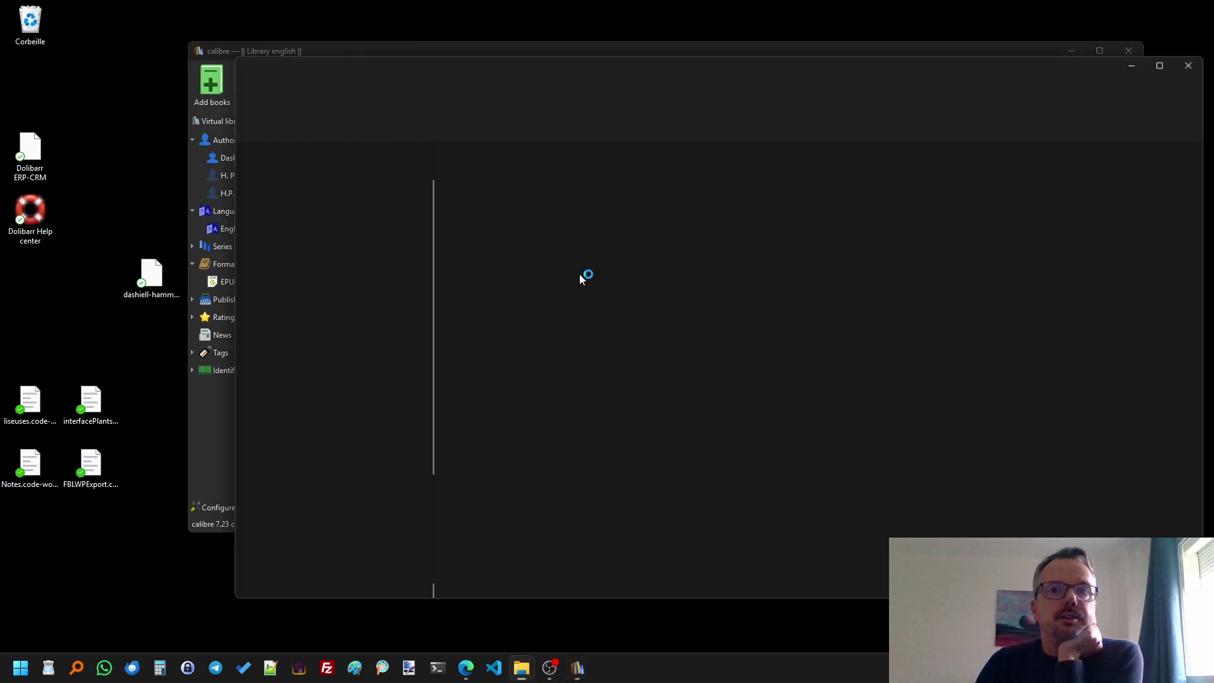
click(479, 207)
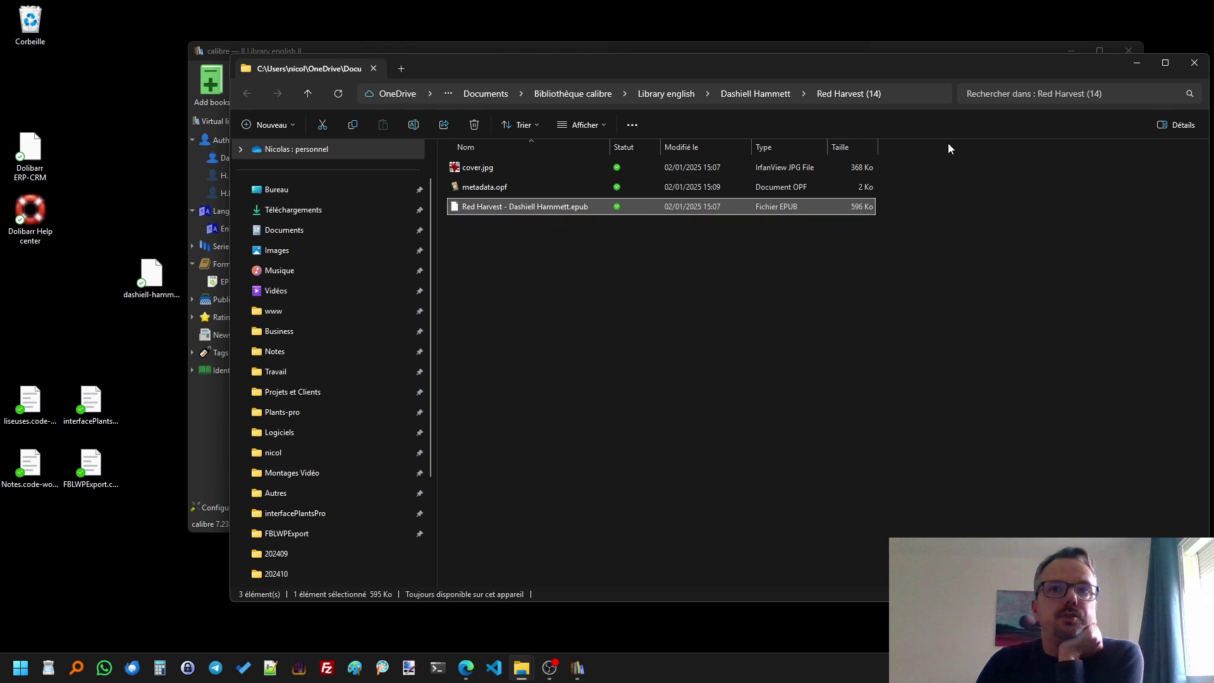
click(1199, 58)
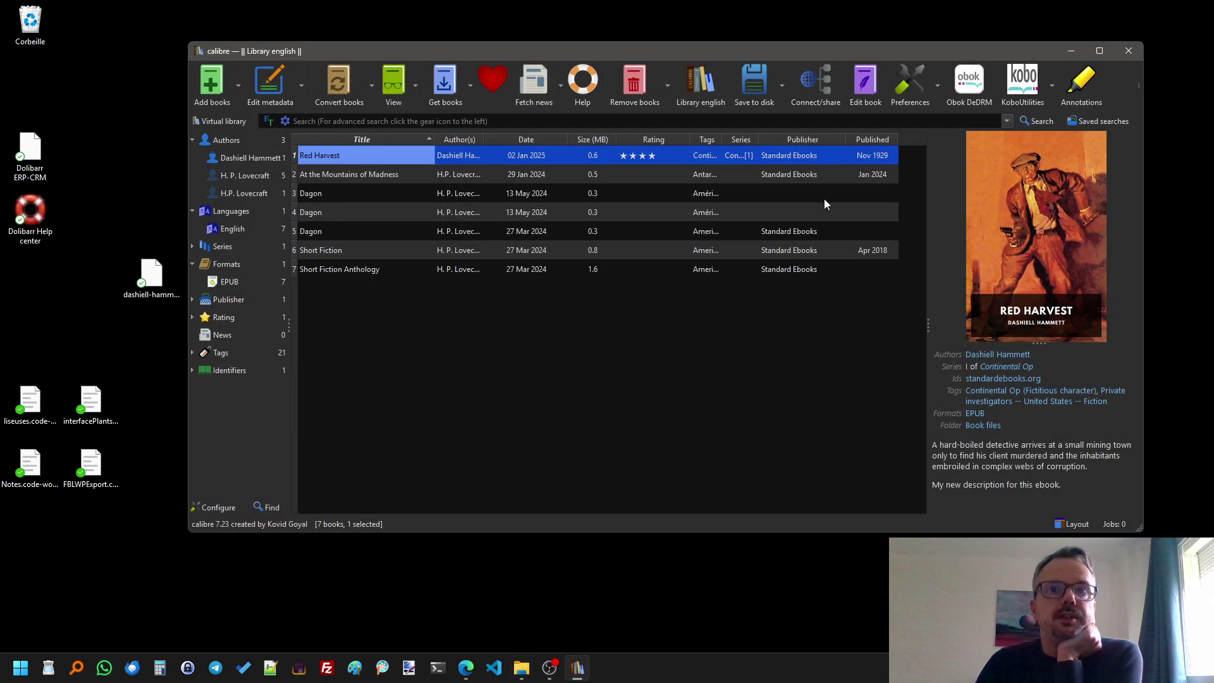
click(529, 328)
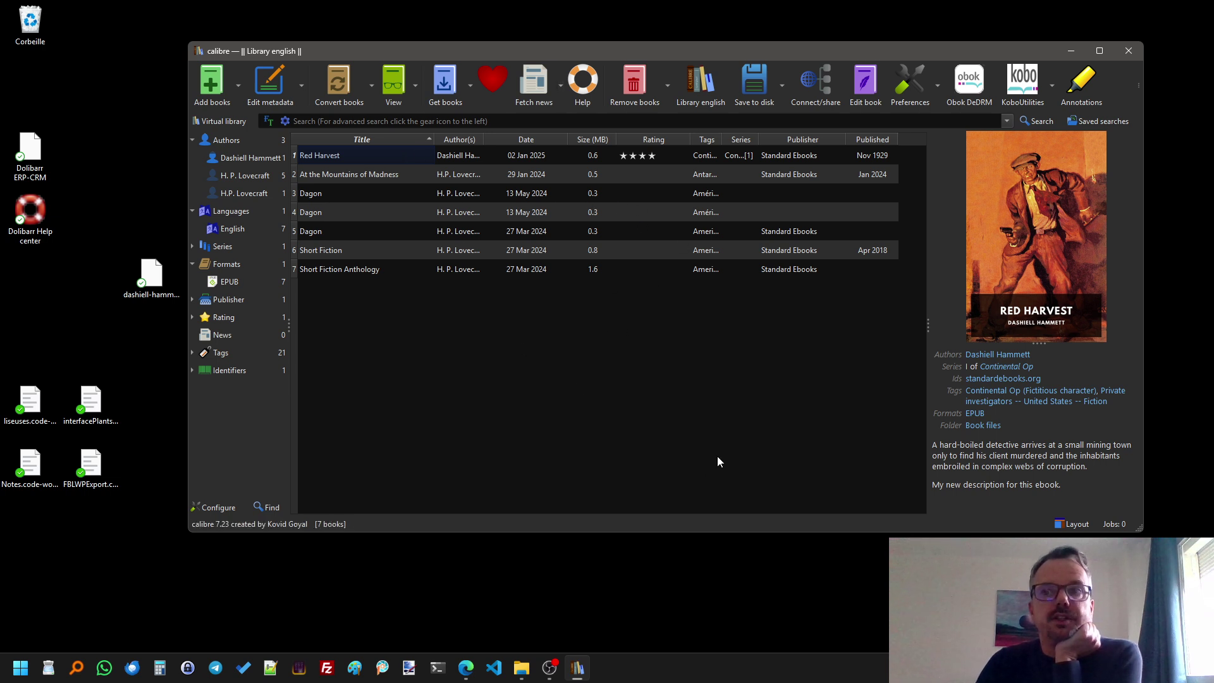
Shrink the calibre window and show the cover browser above the book list.
click(1084, 527)
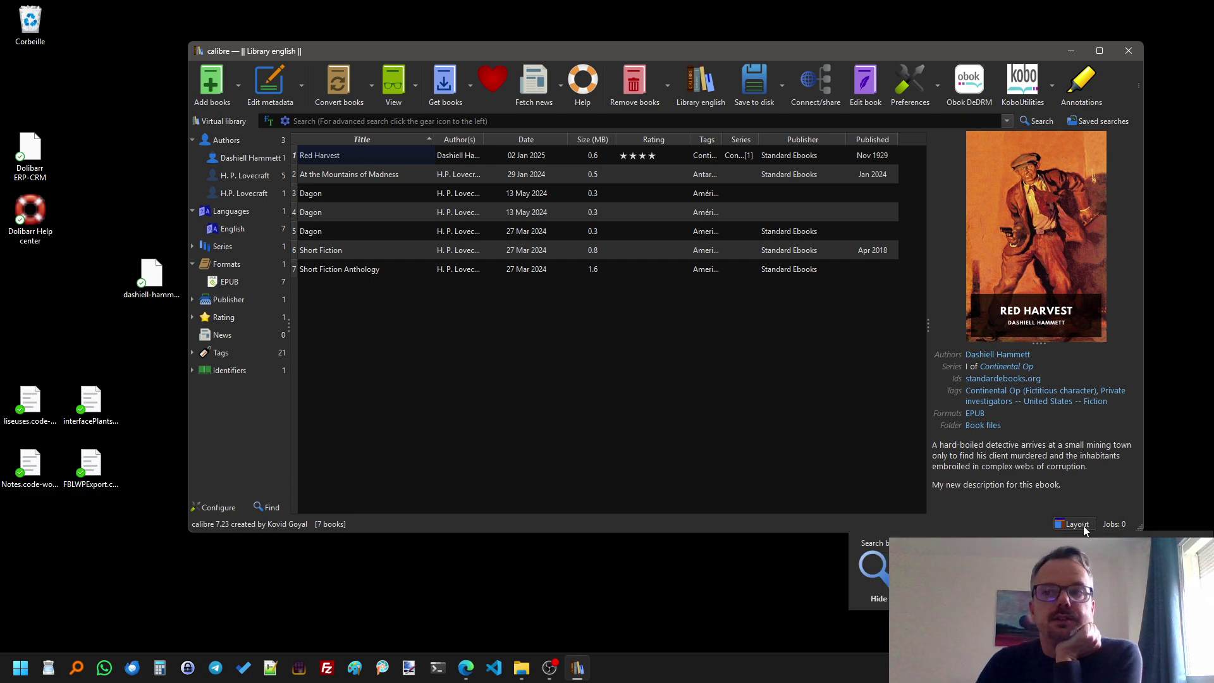
click(970, 498)
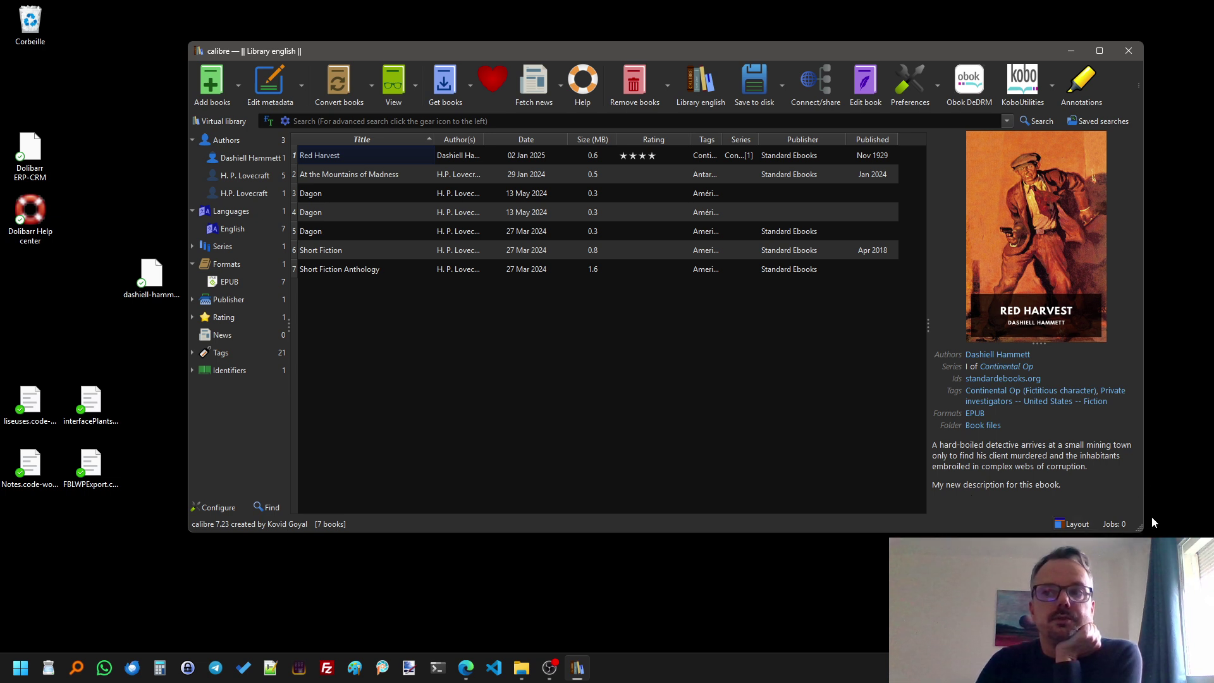
drag(1042, 484, 1003, 438)
click(940, 438)
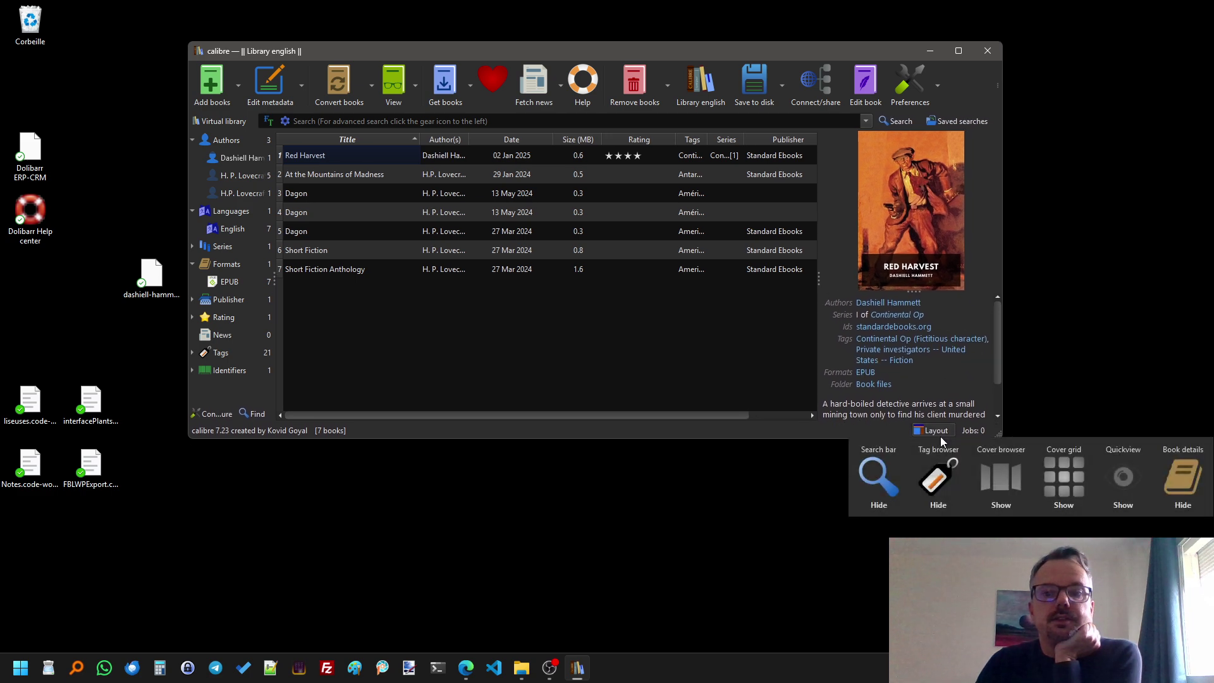
click(993, 476)
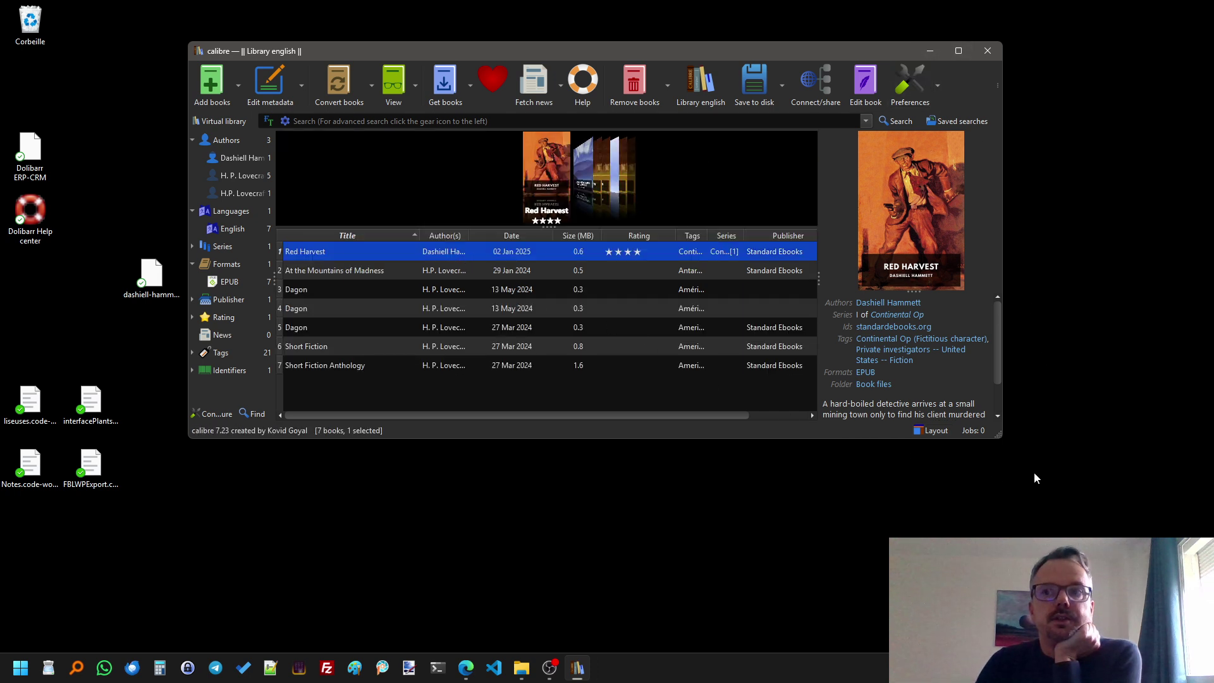
Enlarge the calibre window and browse the covers from At the Mountains of Madness to Short Fiction Anthology.
drag(998, 438, 1112, 516)
click(407, 296)
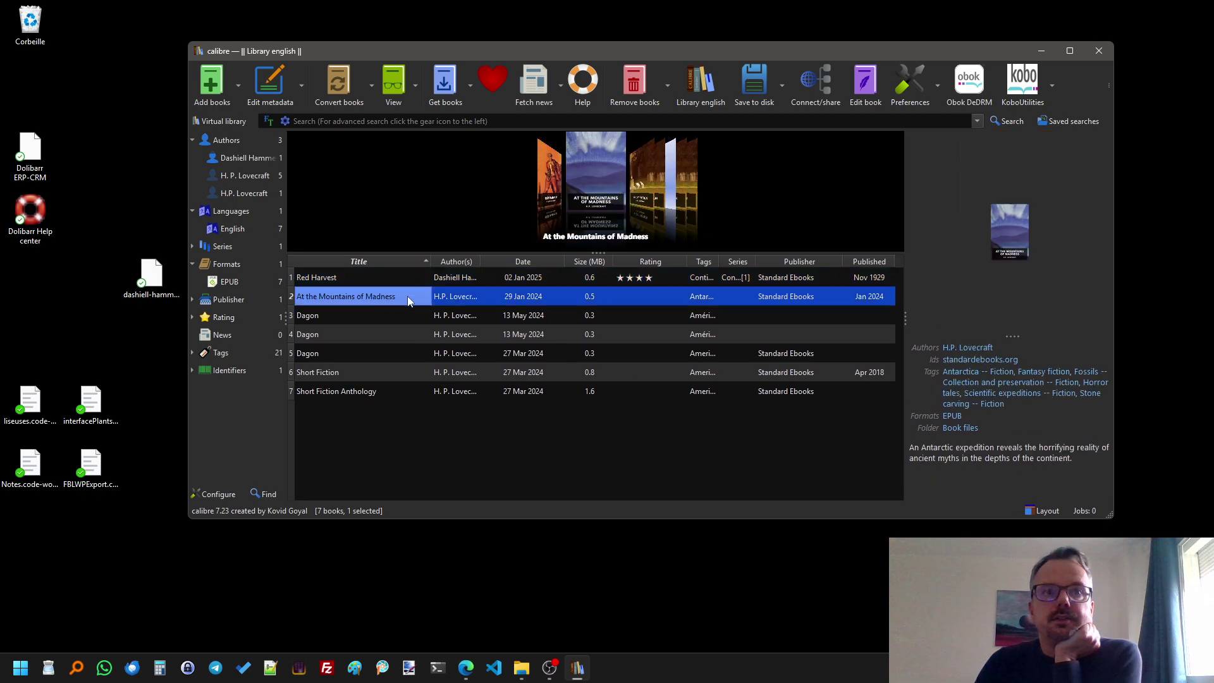
key(Down)
key(Down)
key(Down)
key(Down)
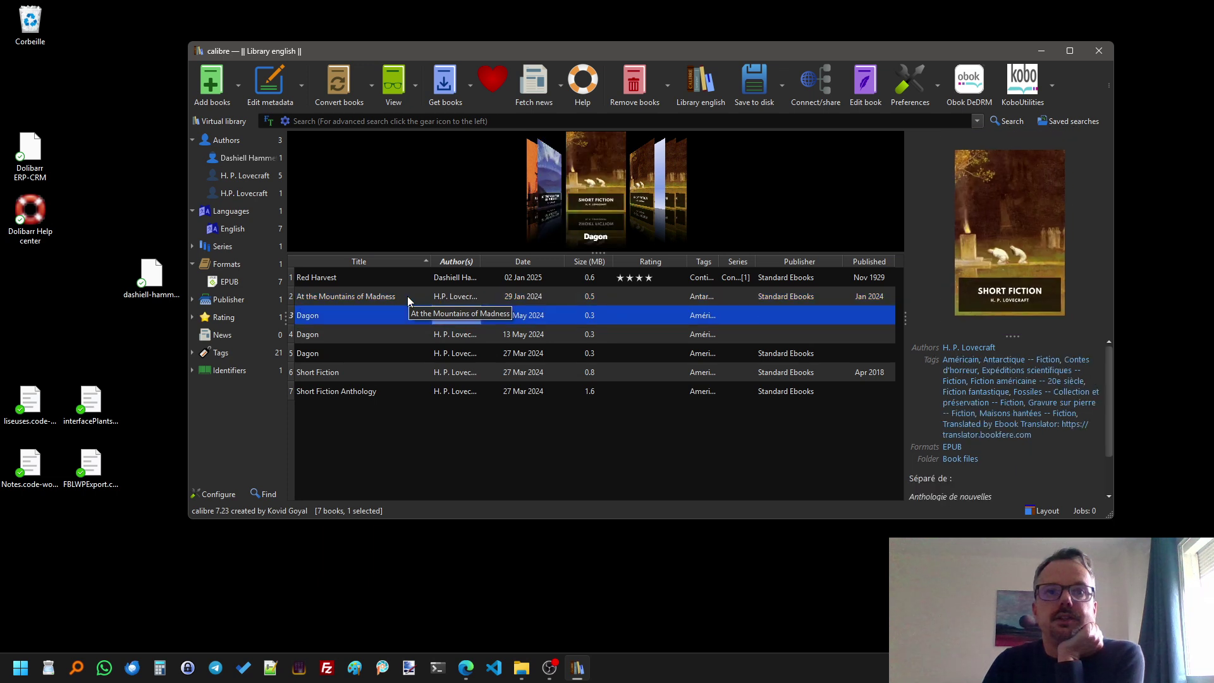
key(Down)
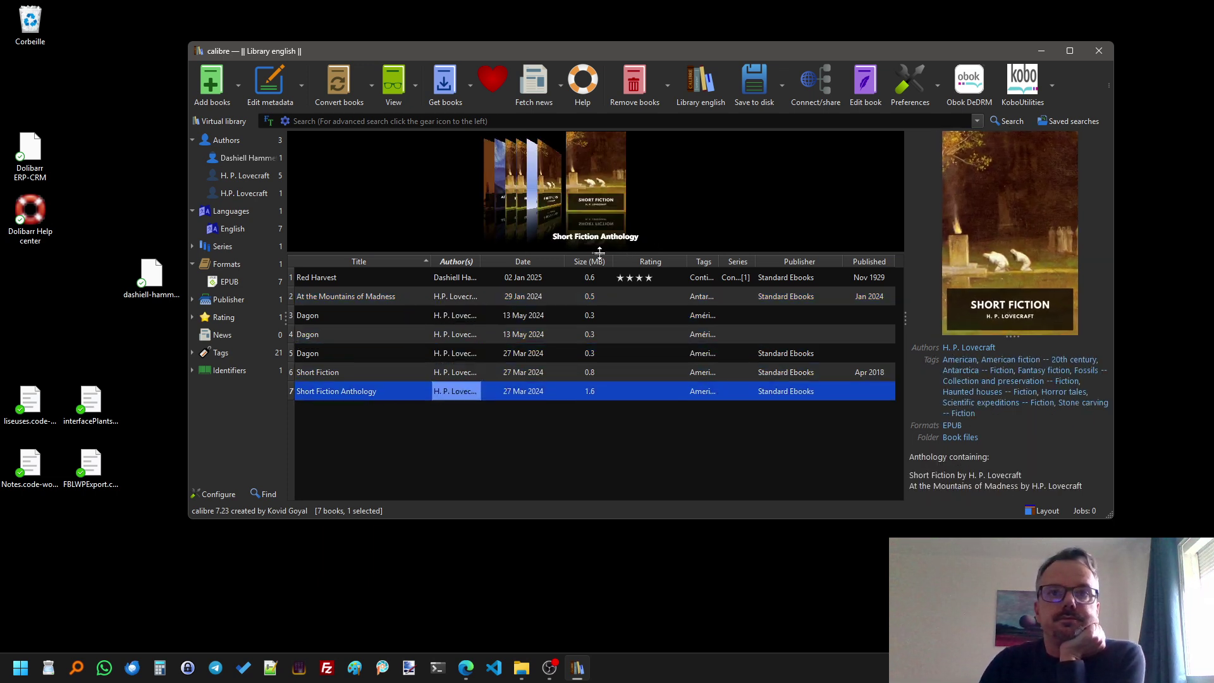
Make the cover browser taller and move from At the Mountains of Madness to Red Harvest.
drag(599, 253, 575, 331)
click(340, 373)
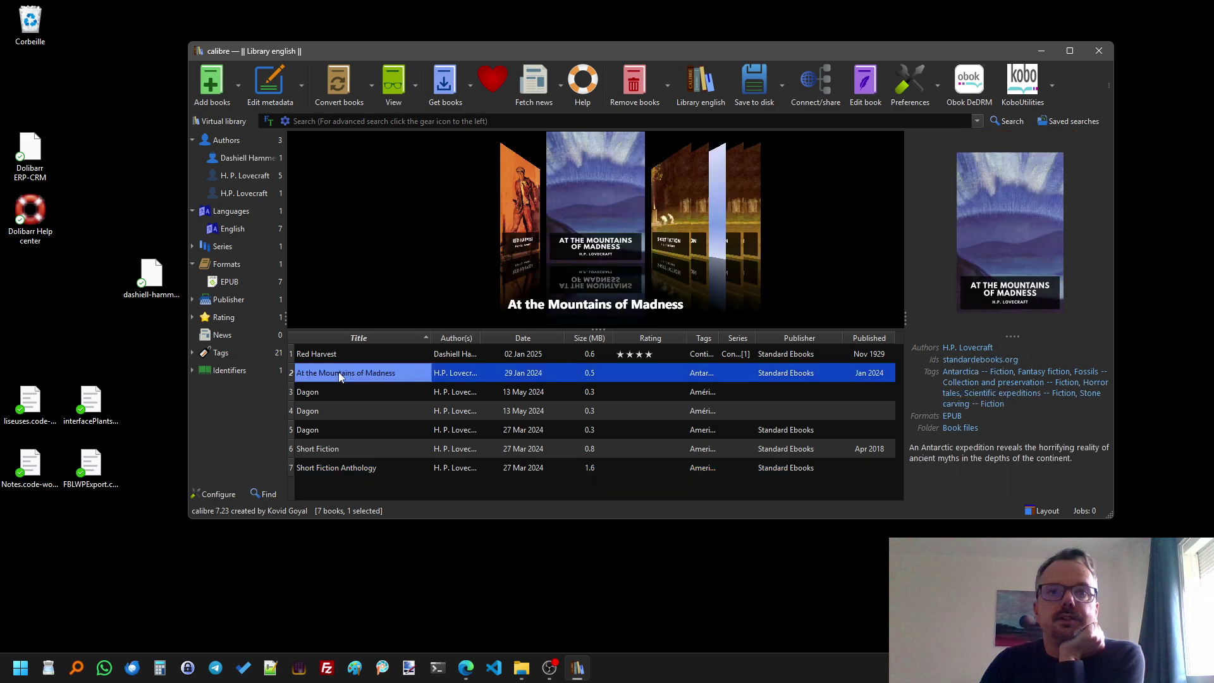
key(Up)
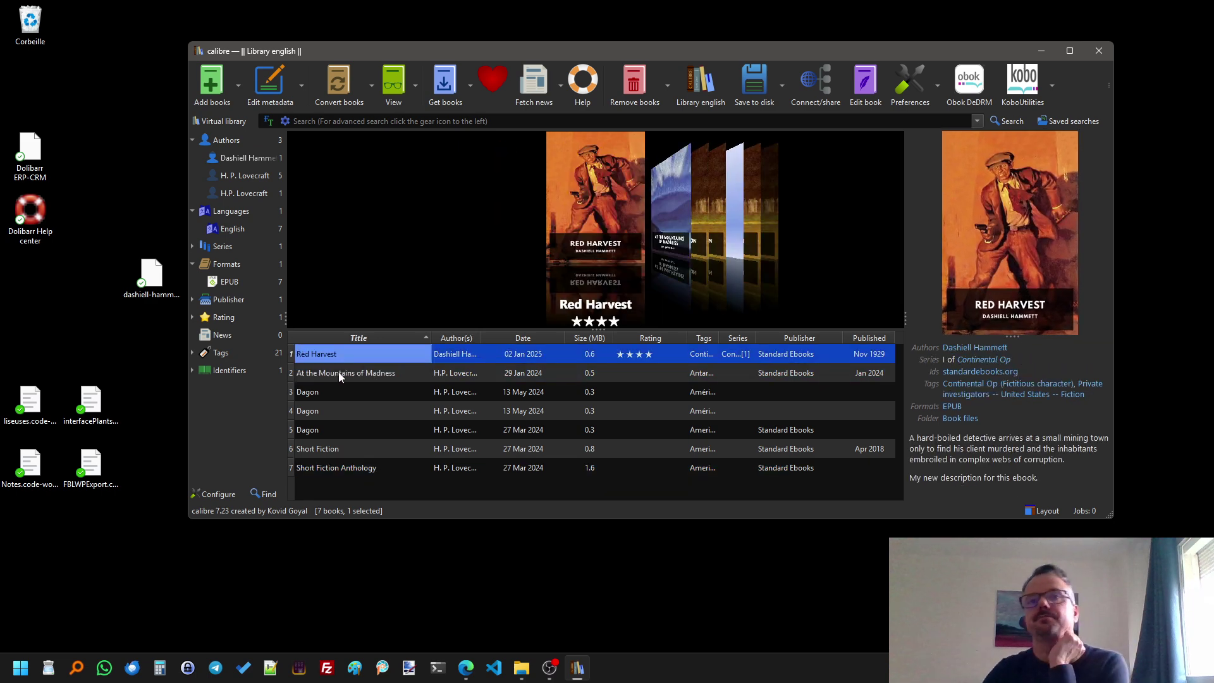
Show the books as a cover grid and reduce the height of the cover browser.
click(1049, 511)
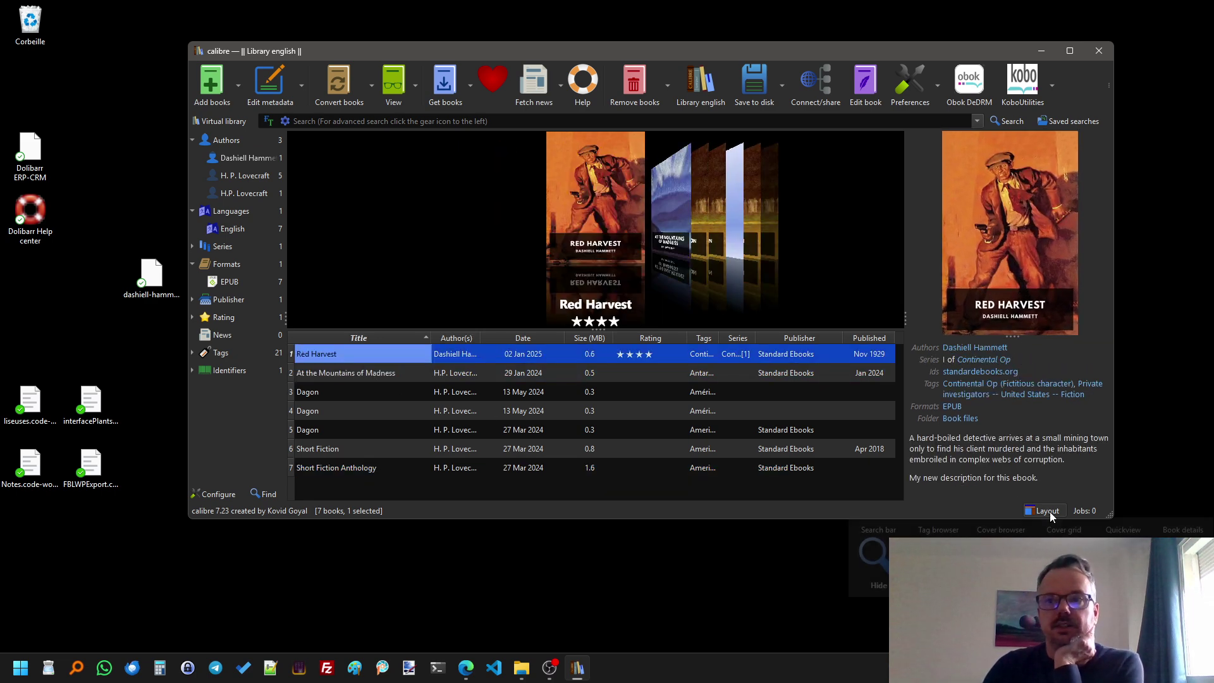
click(1063, 550)
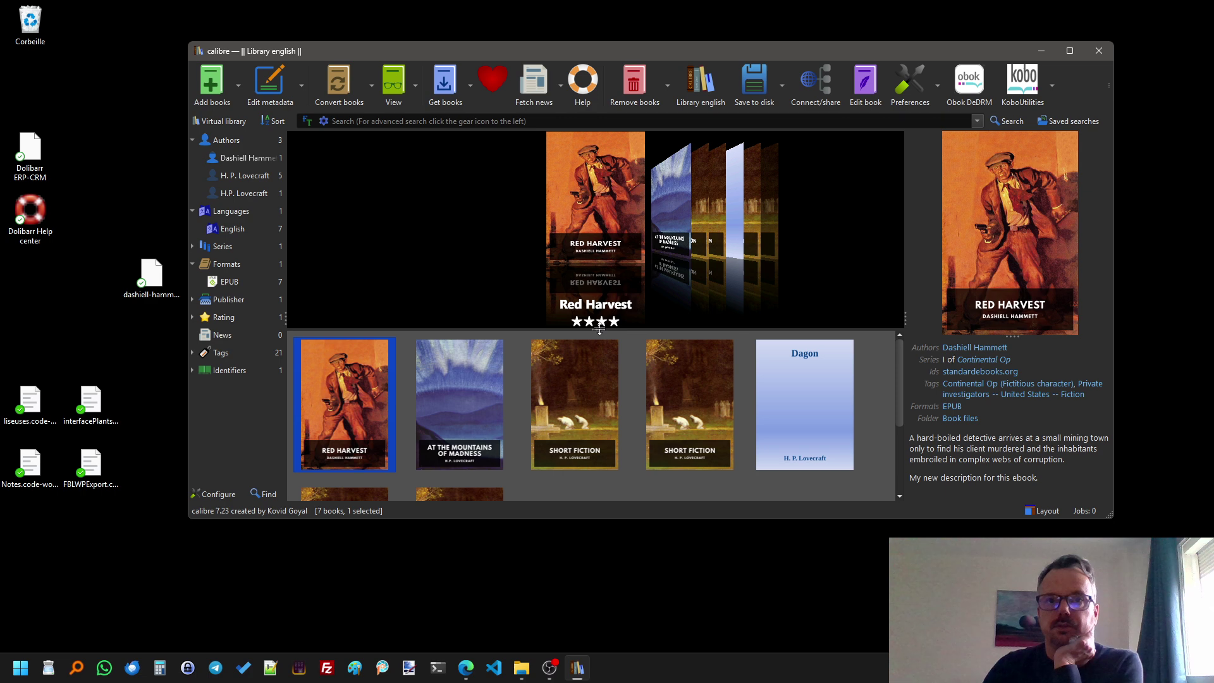
drag(585, 330, 588, 247)
Browse the book covers in the cover grid and return to Red Harvest.
click(460, 337)
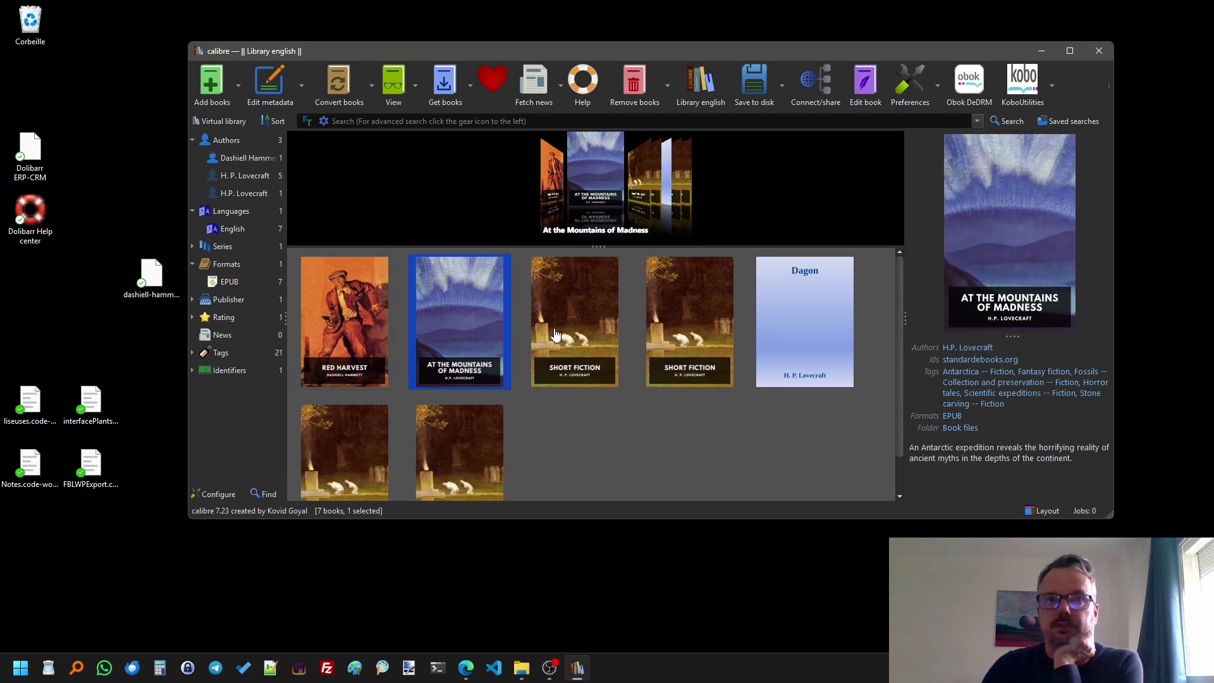
key(Right)
key(Right)
click(461, 320)
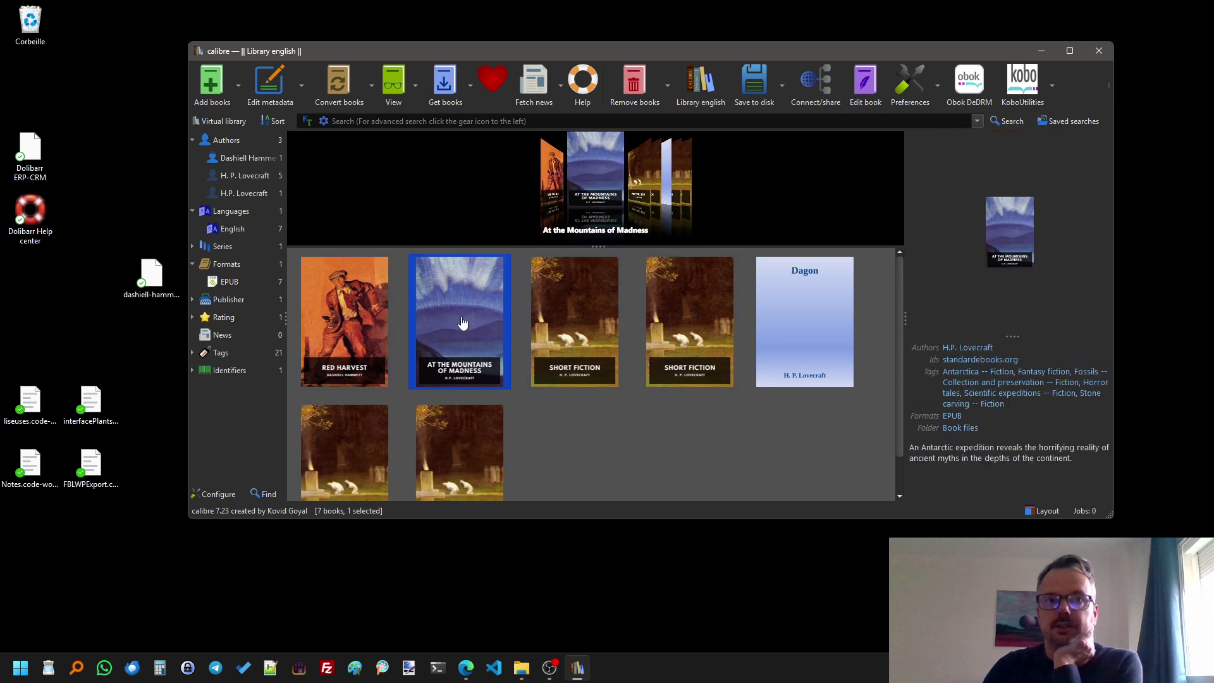
click(317, 323)
Hide the cover browser while keeping the cover grid.
click(1052, 518)
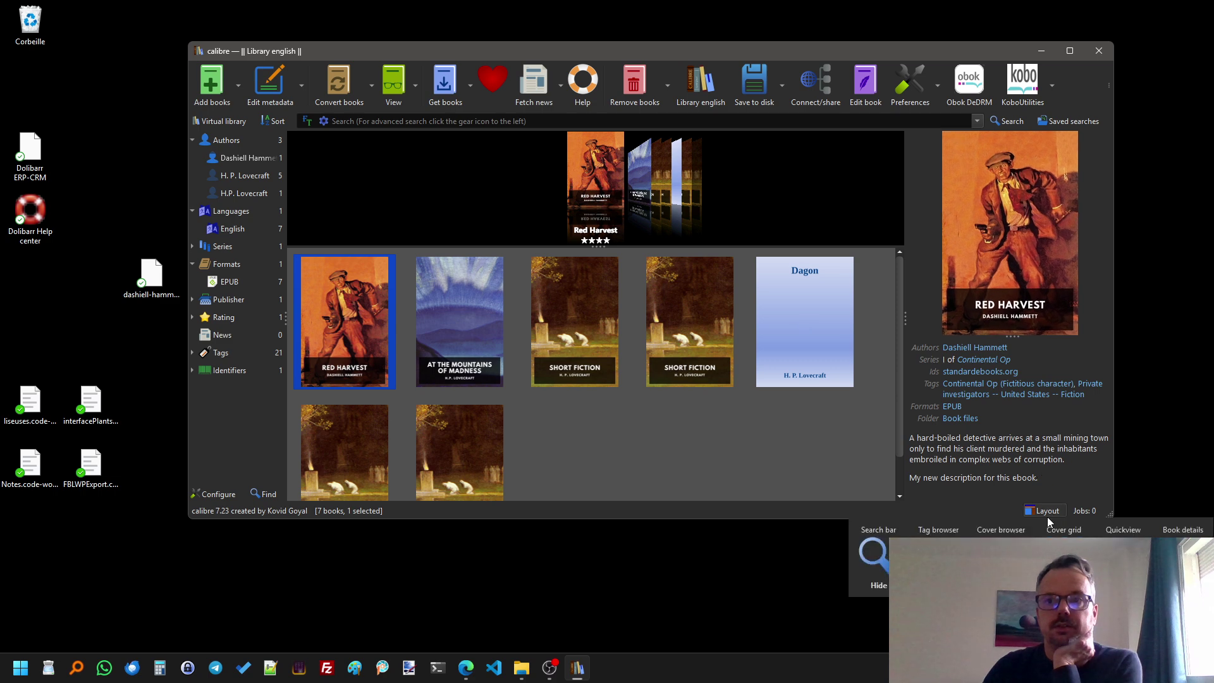
click(1001, 544)
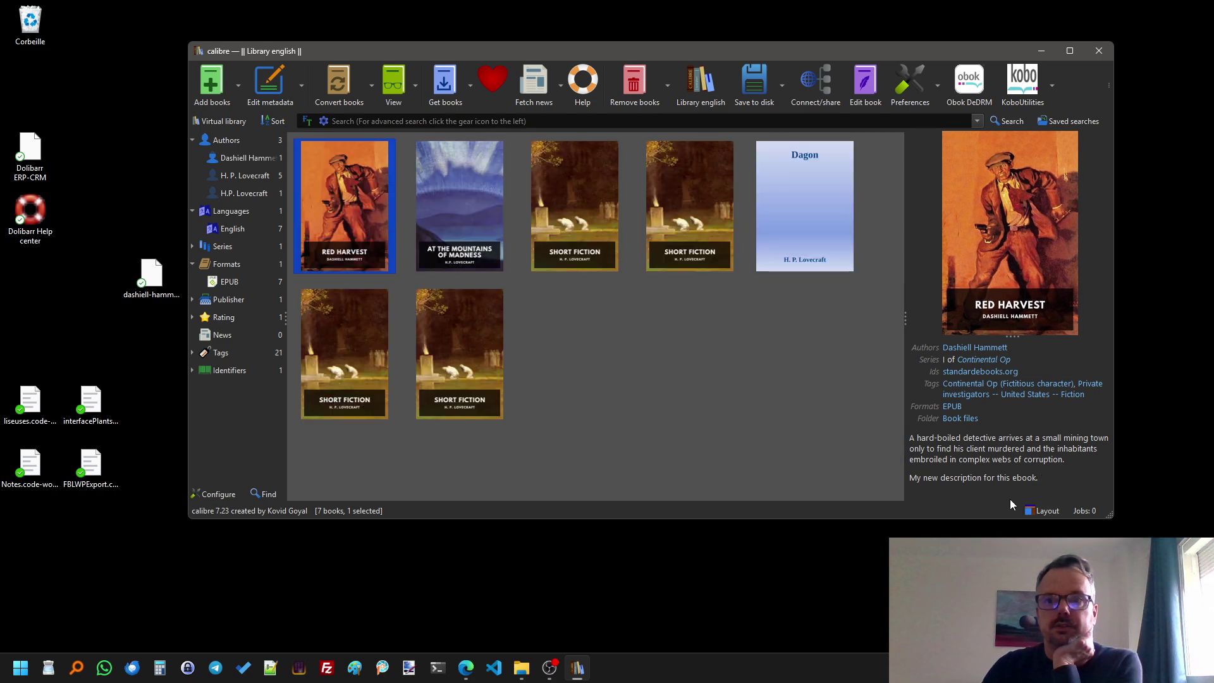
click(1044, 510)
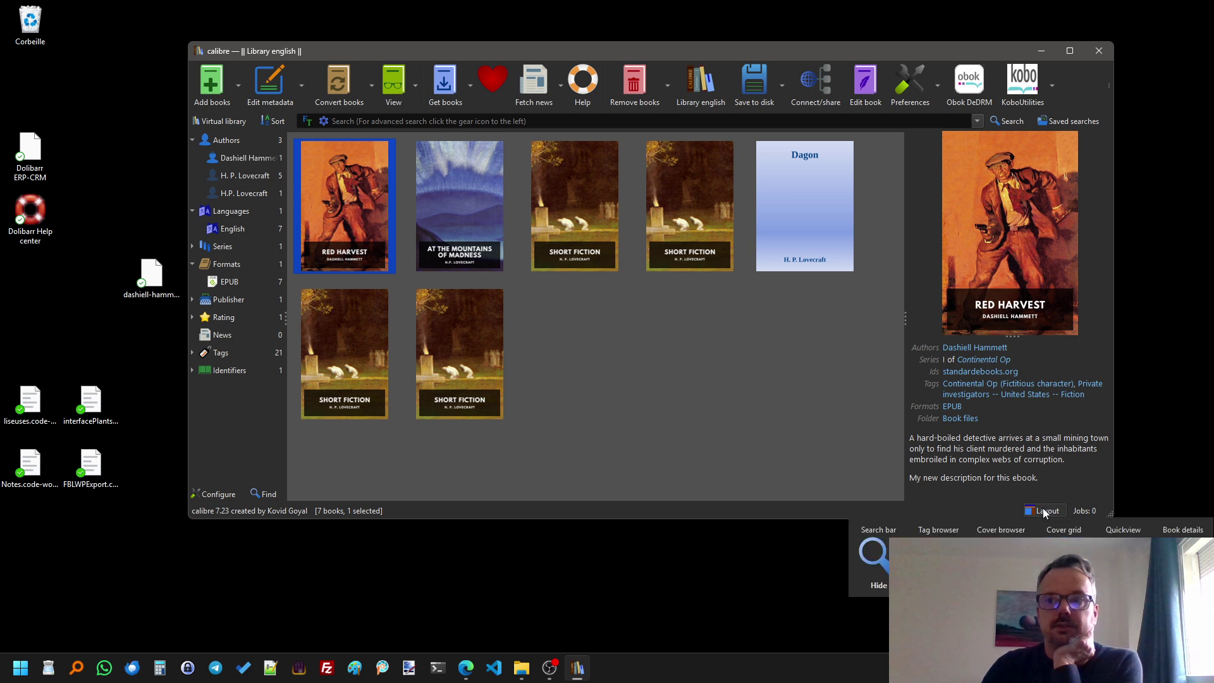
click(751, 367)
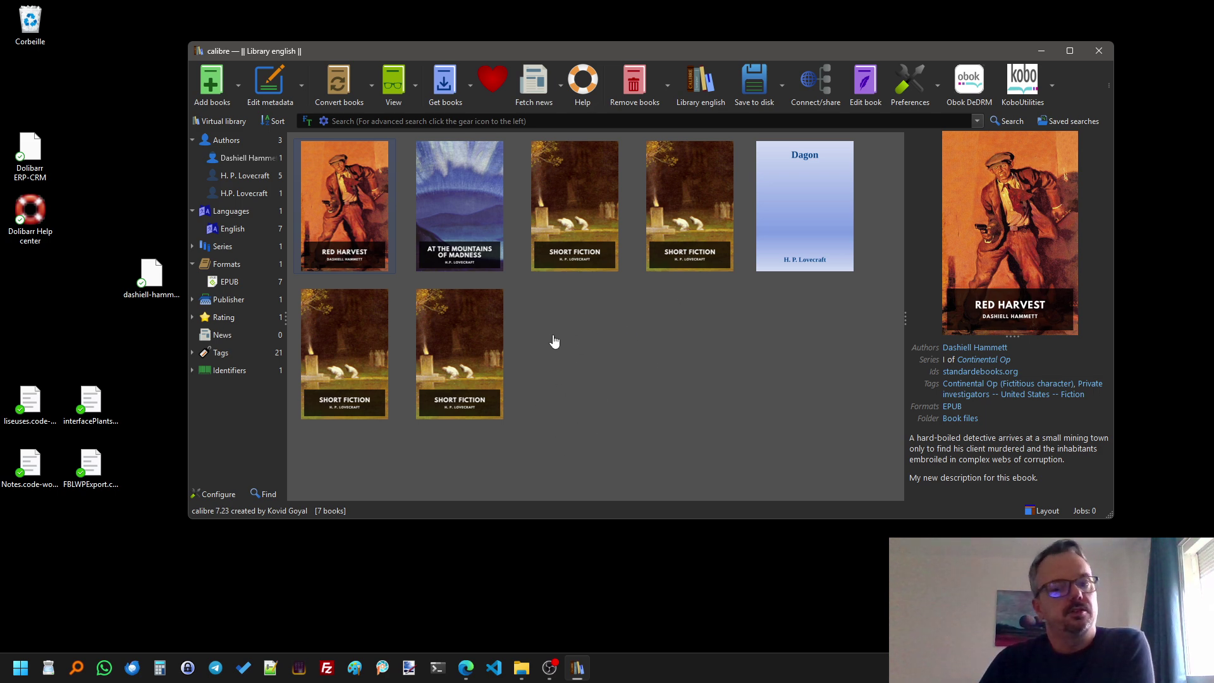
Select Red Harvest in the cover grid, open it in the E-book viewer and move the viewer window higher on the desktop.
click(354, 265)
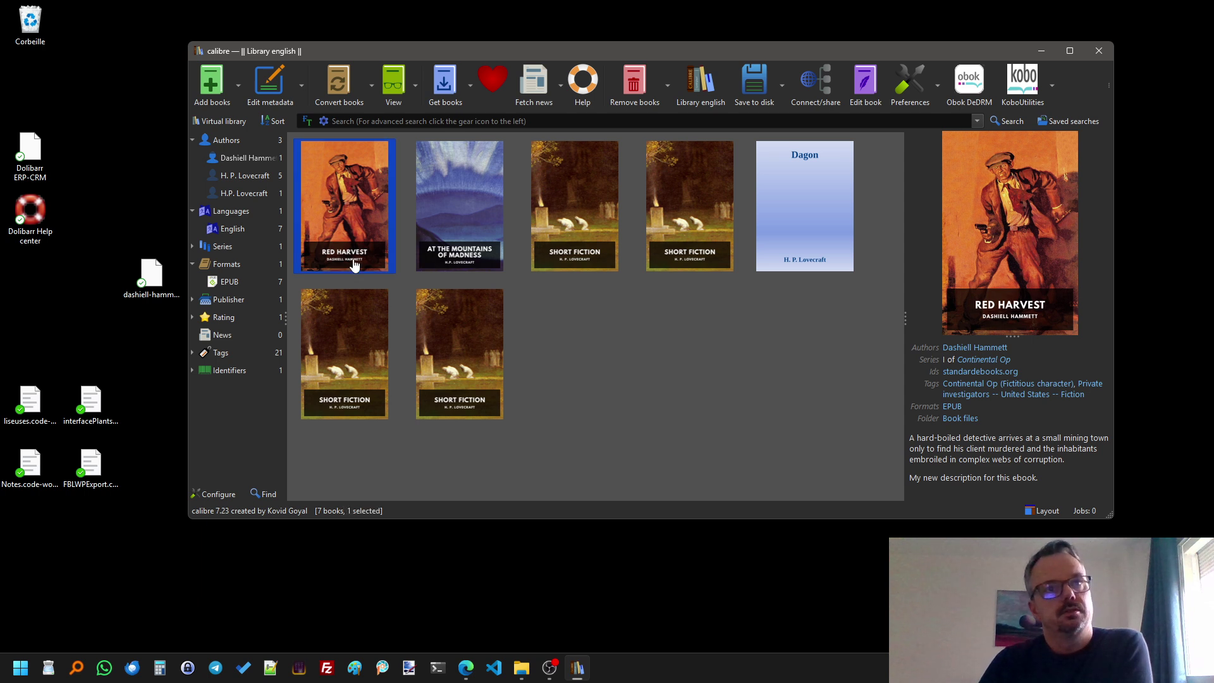
click(442, 261)
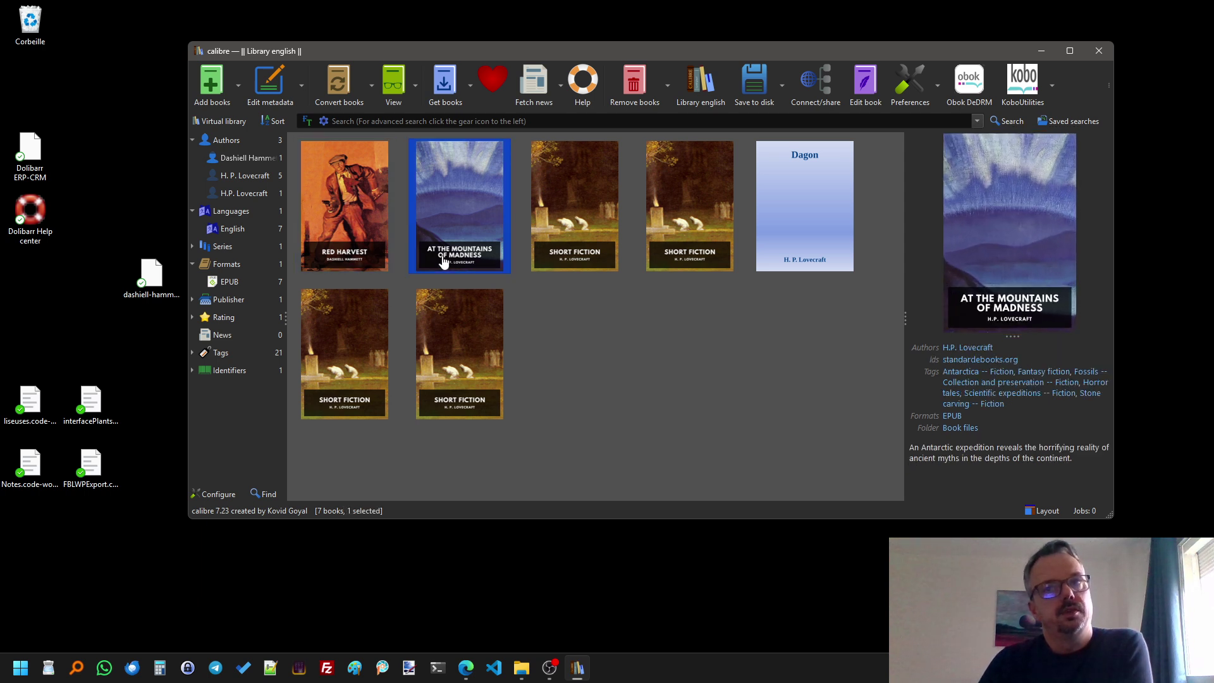
click(362, 247)
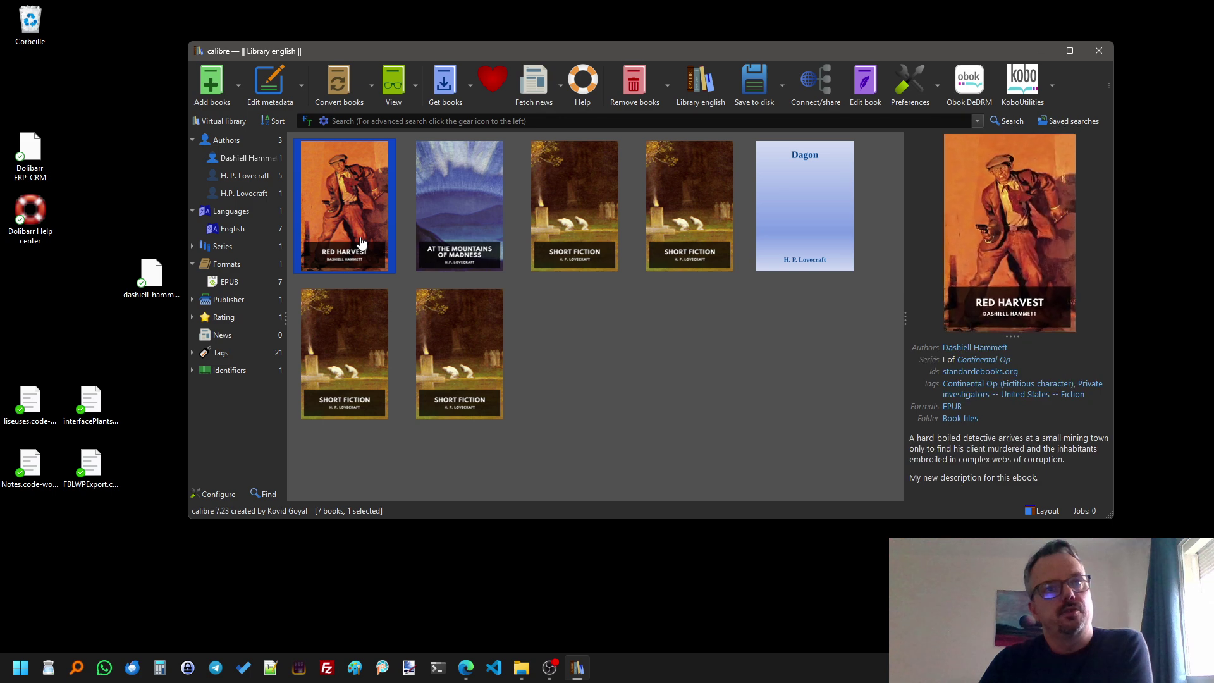
click(393, 94)
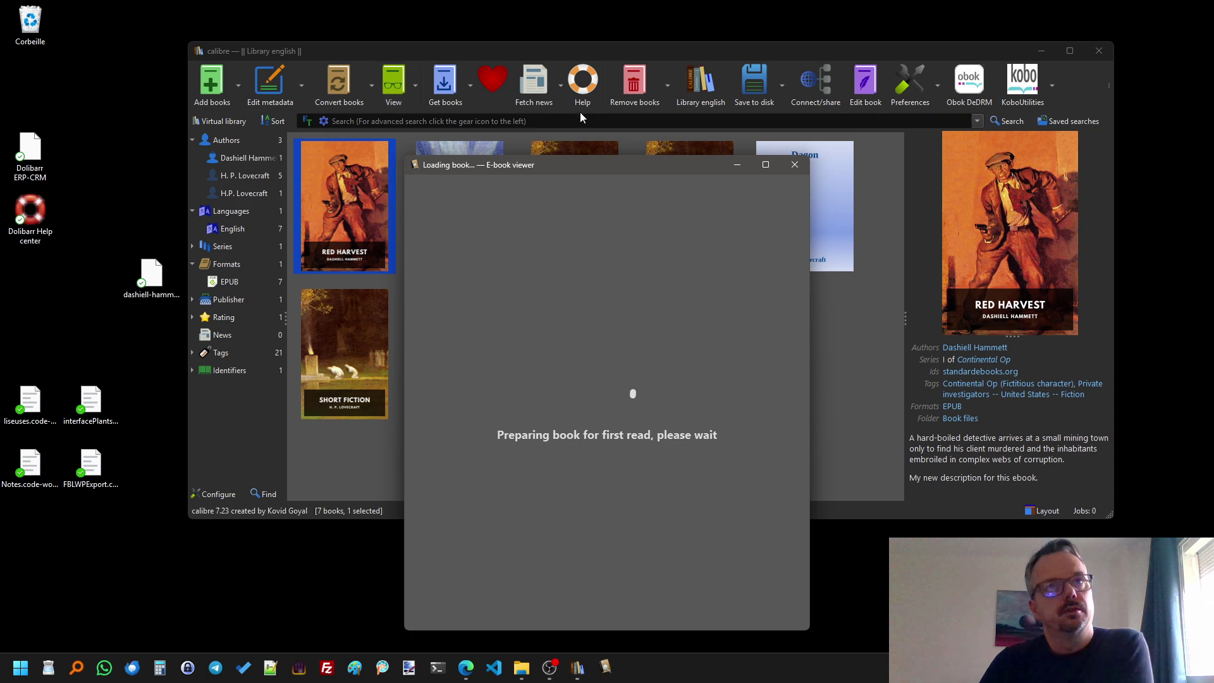
drag(619, 175, 573, 63)
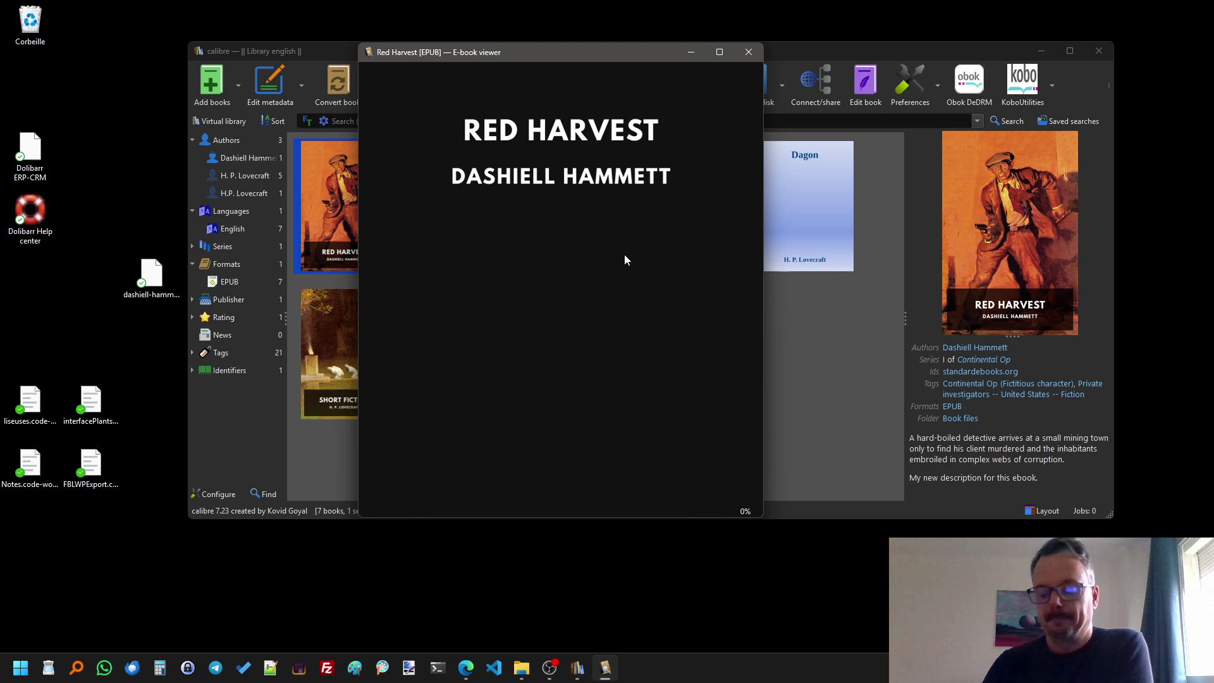
Page back and forth through the opening of Red Harvest, from the cover into the first chapter.
scroll(625, 259, down, 2)
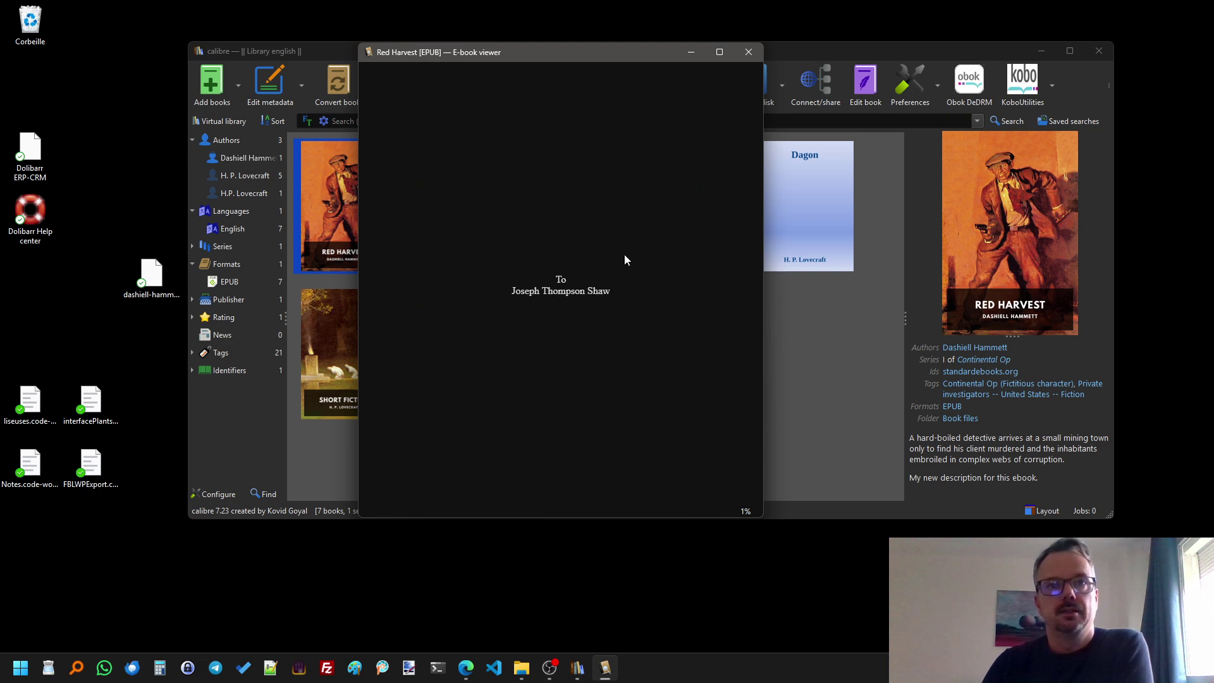
scroll(625, 259, down, 2)
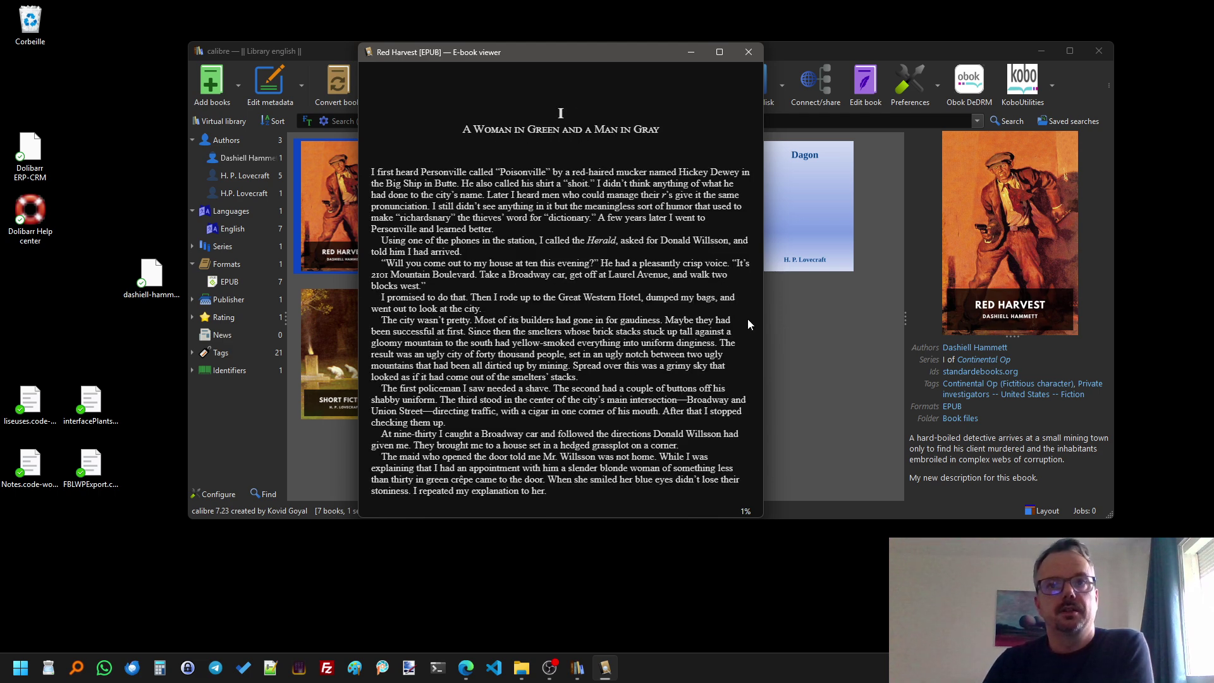
scroll(730, 384, down, 1)
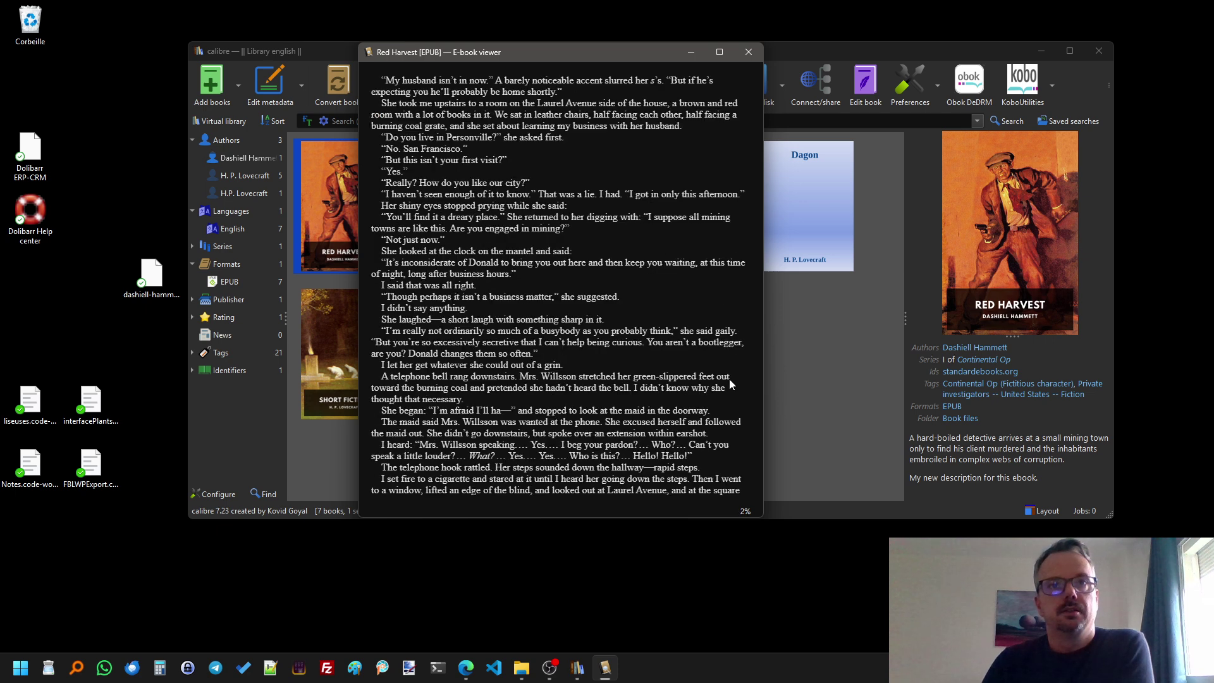
scroll(730, 385, up, 1)
scroll(729, 384, down, 1)
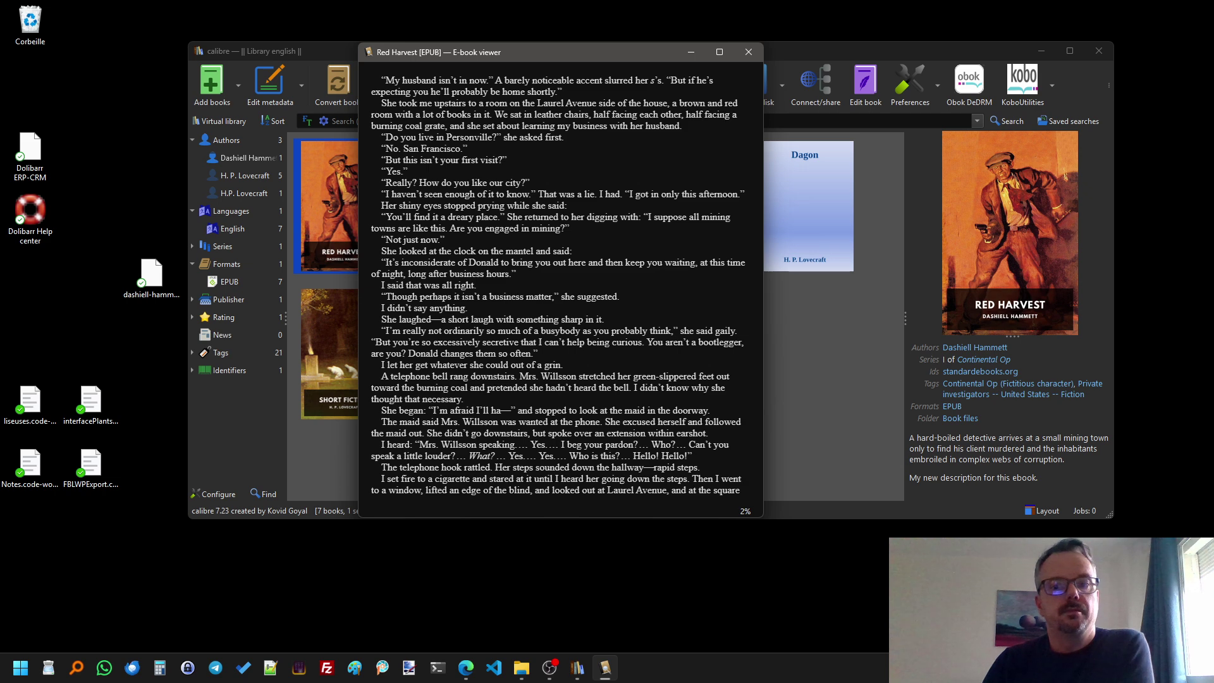
scroll(730, 384, down, 1)
scroll(730, 385, up, 1)
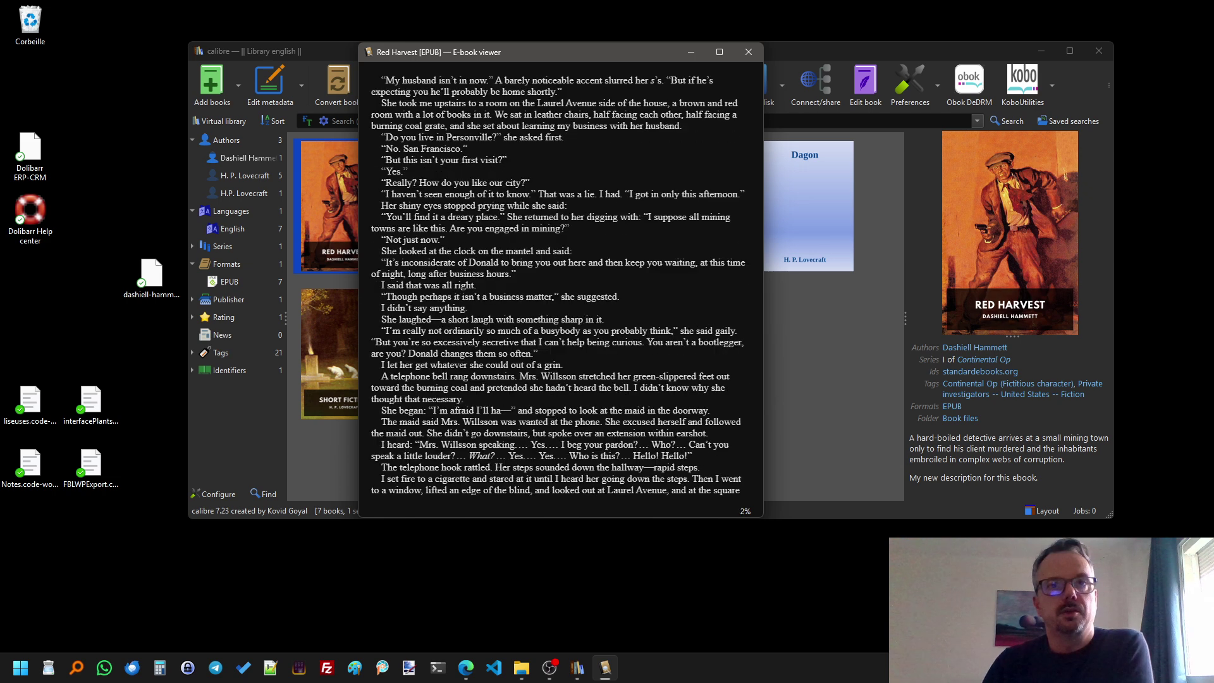
scroll(730, 385, up, 1)
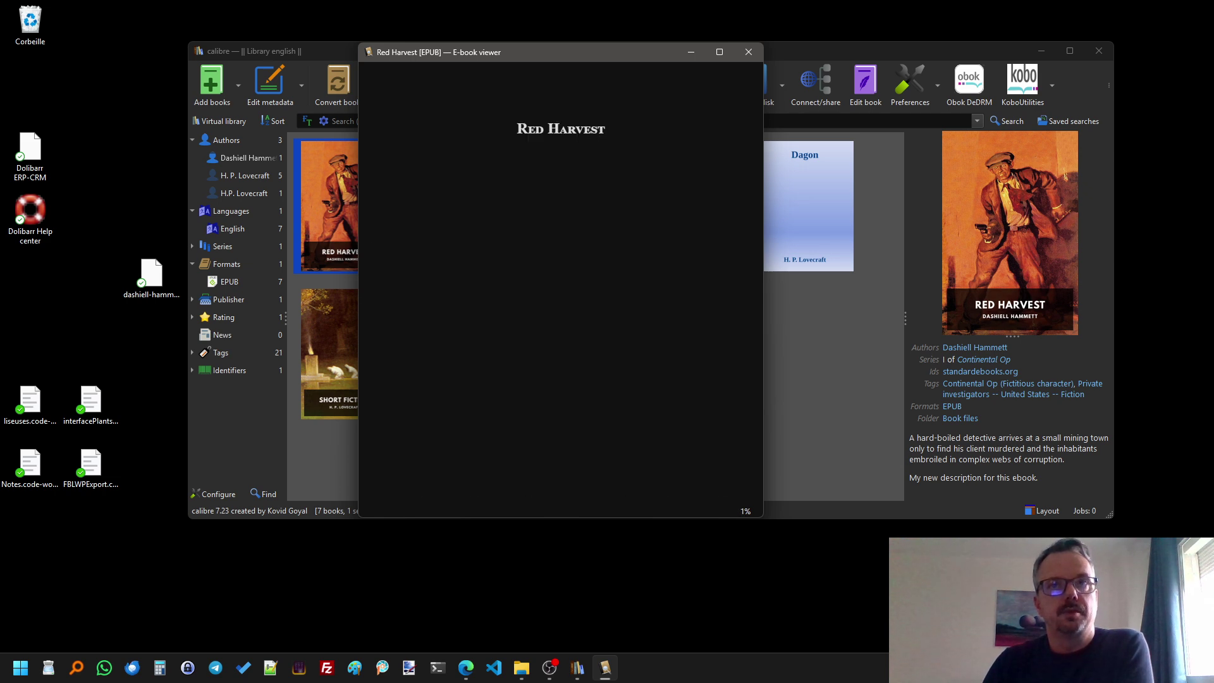
scroll(713, 313, down, 1)
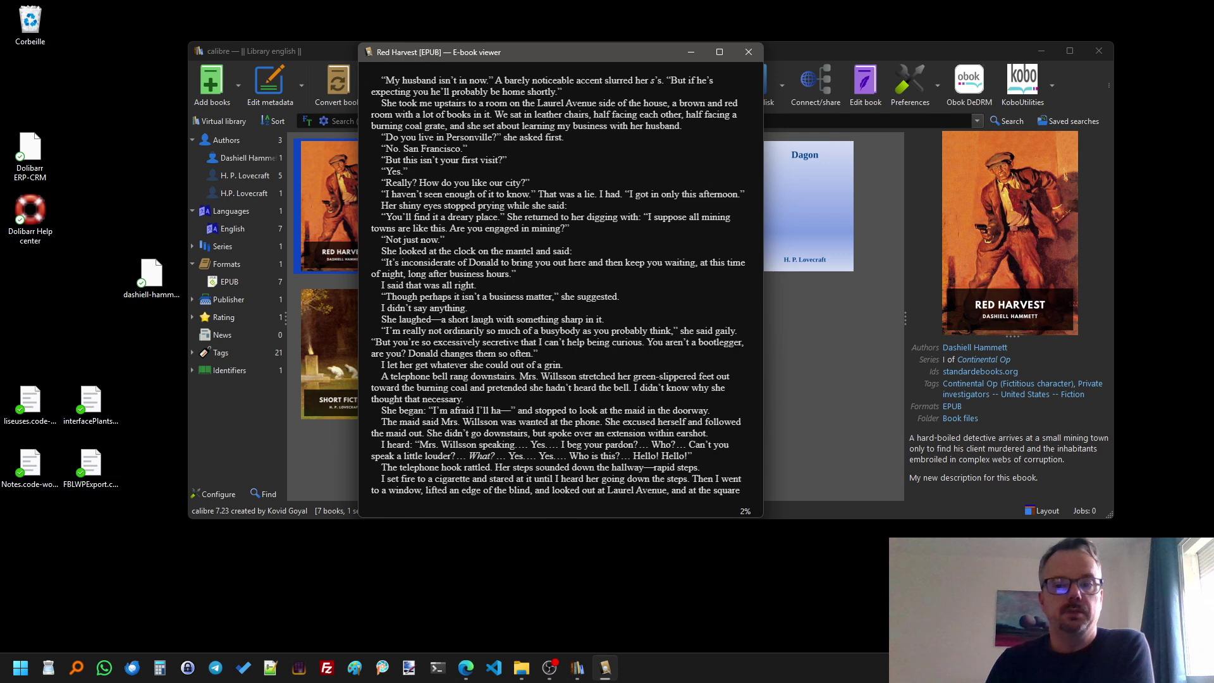
scroll(560, 284, up, 1)
scroll(560, 285, down, 2)
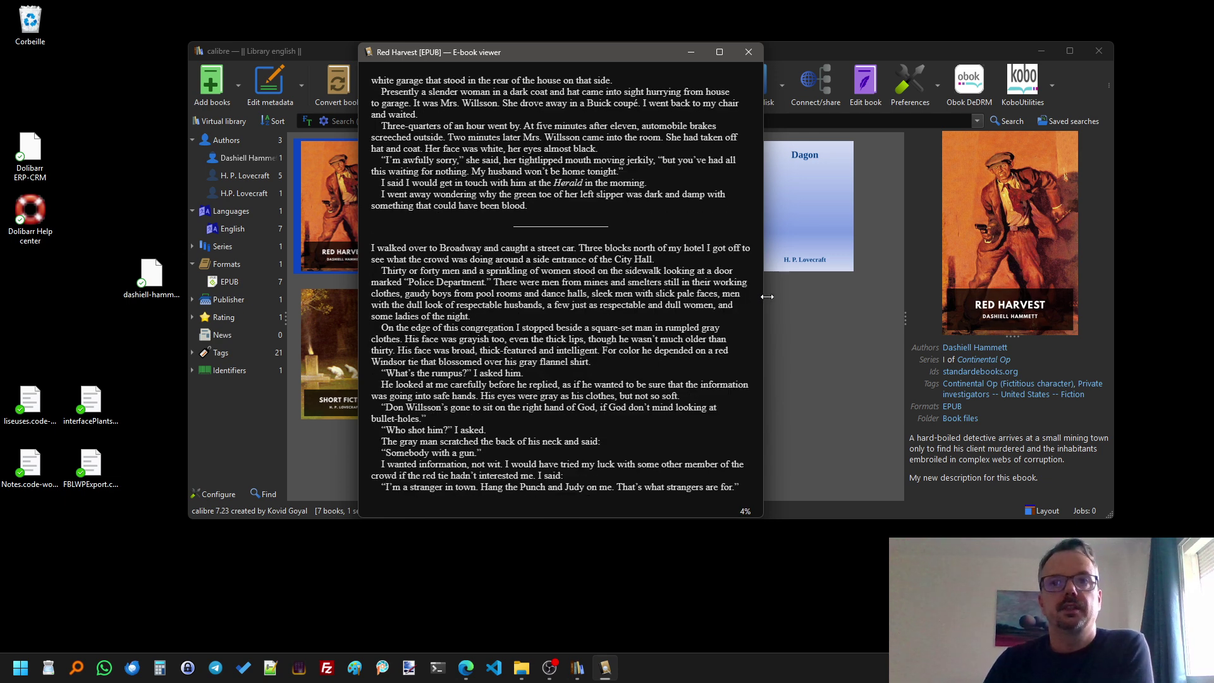
Enlarge the E-book viewer window until the book shows two pages side by side, and reposition it over the library window.
drag(767, 297, 1143, 292)
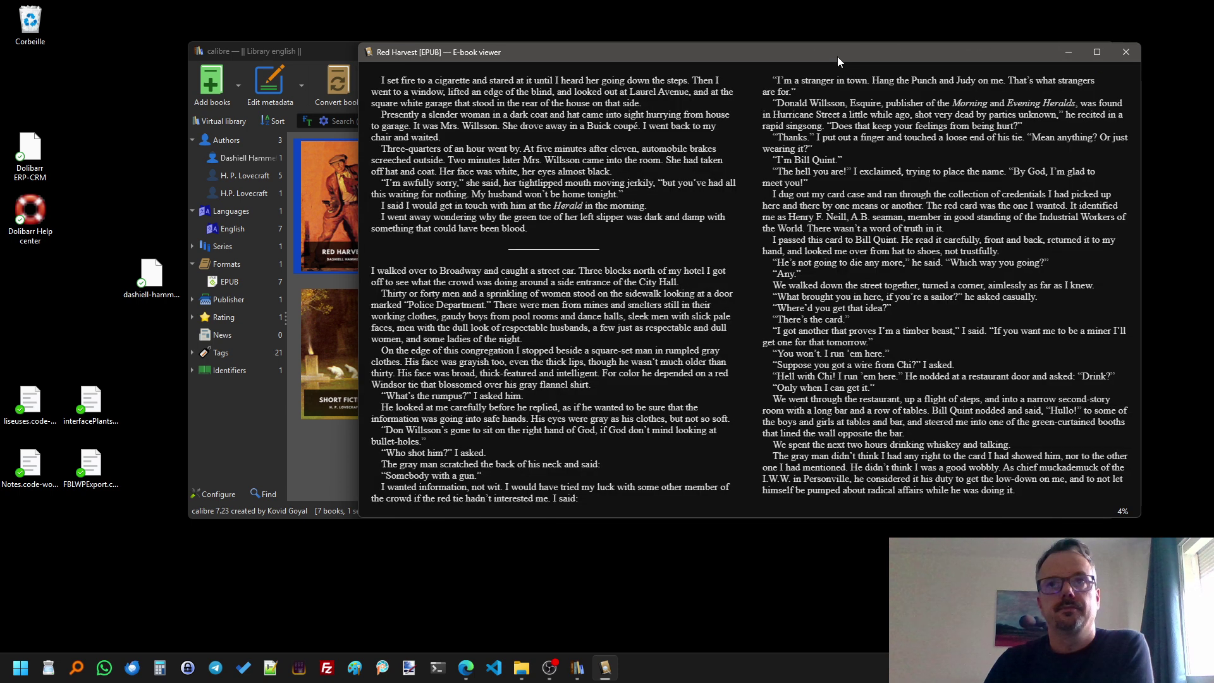
drag(839, 61, 774, 67)
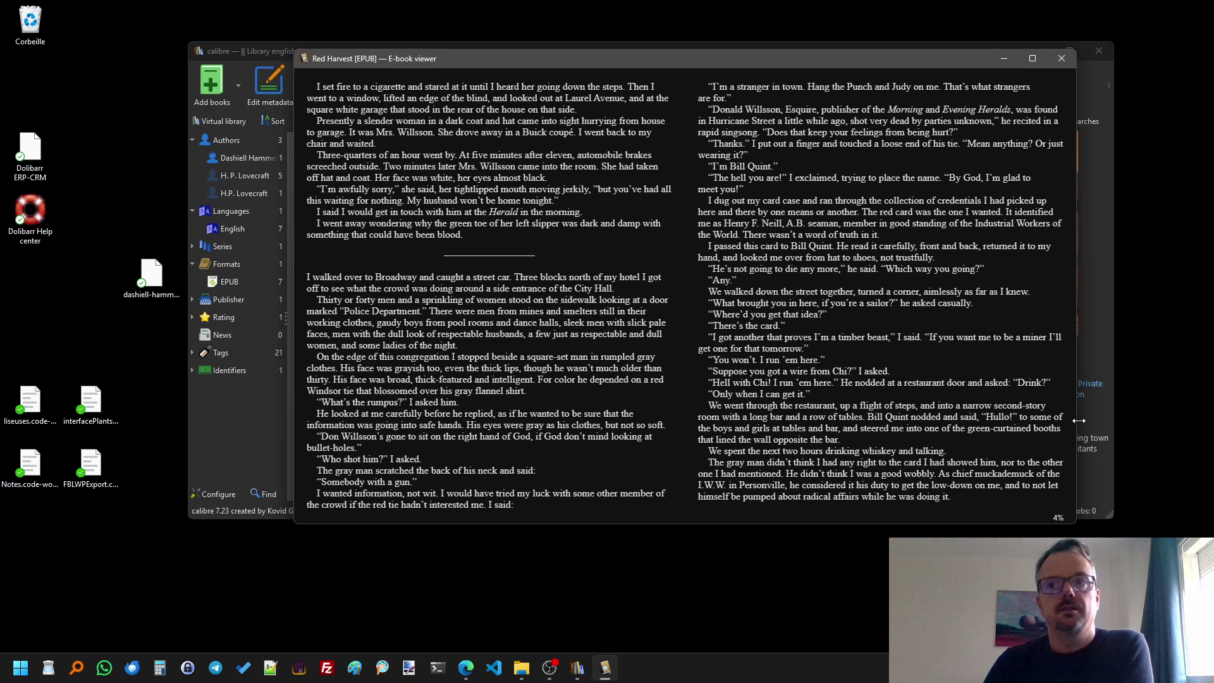
drag(1079, 421, 1098, 422)
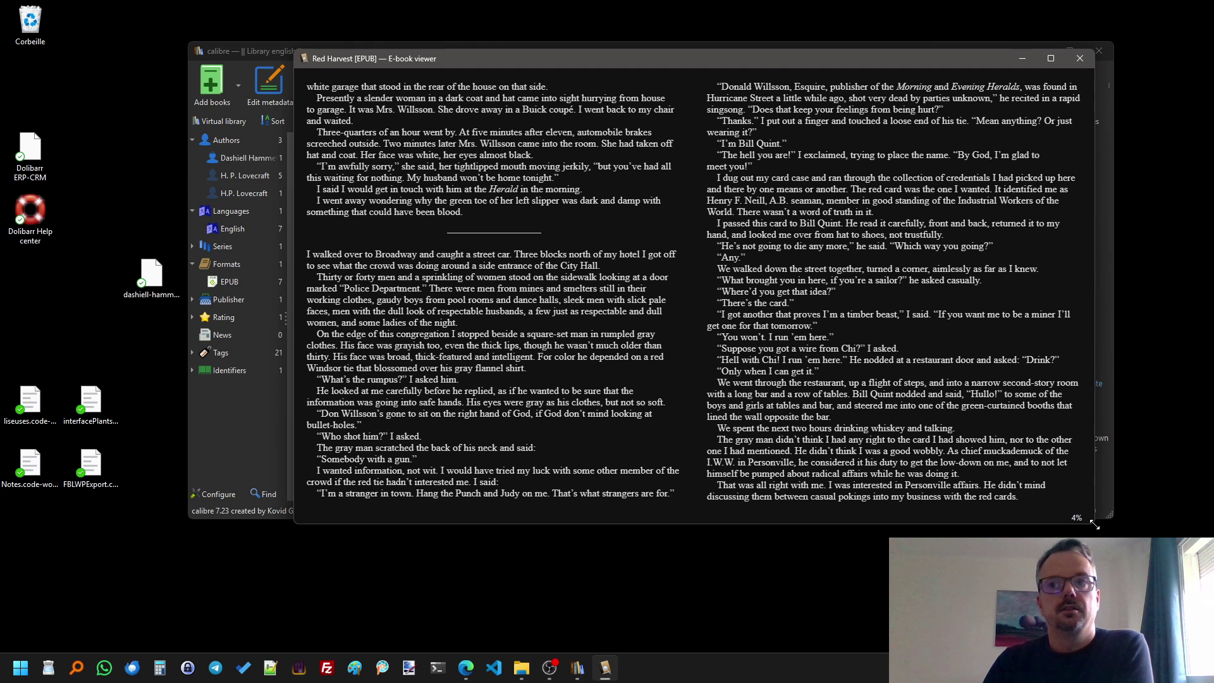
drag(1095, 524, 1102, 544)
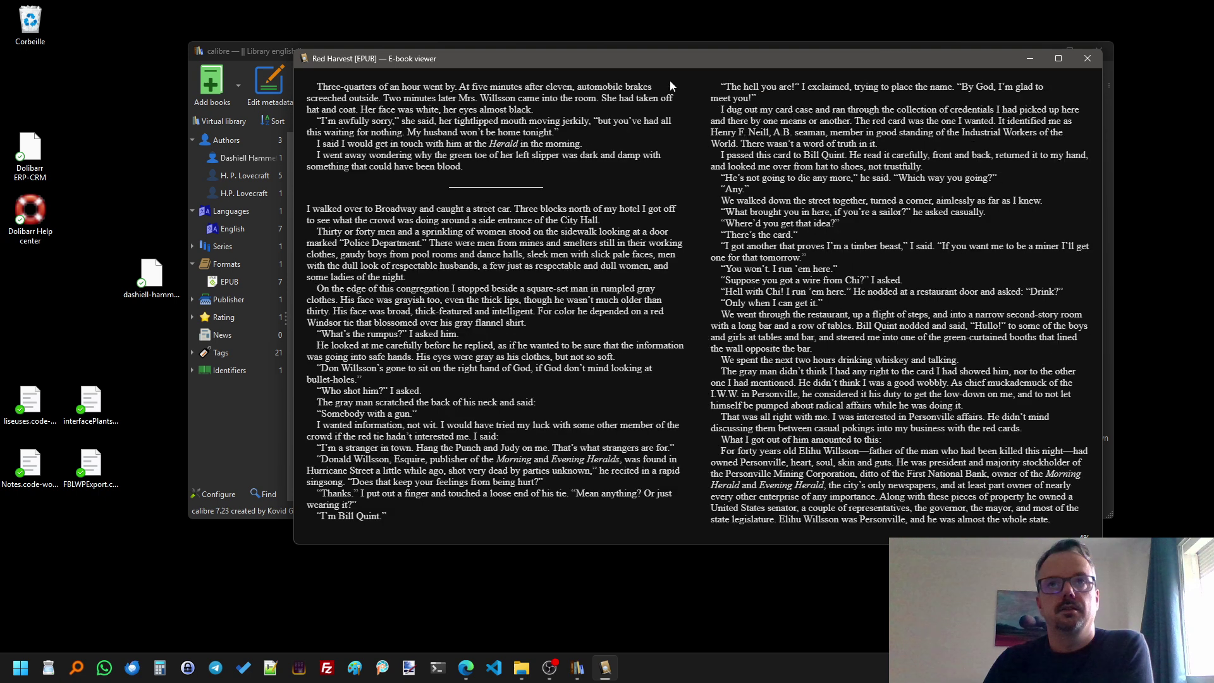
drag(667, 56, 636, 38)
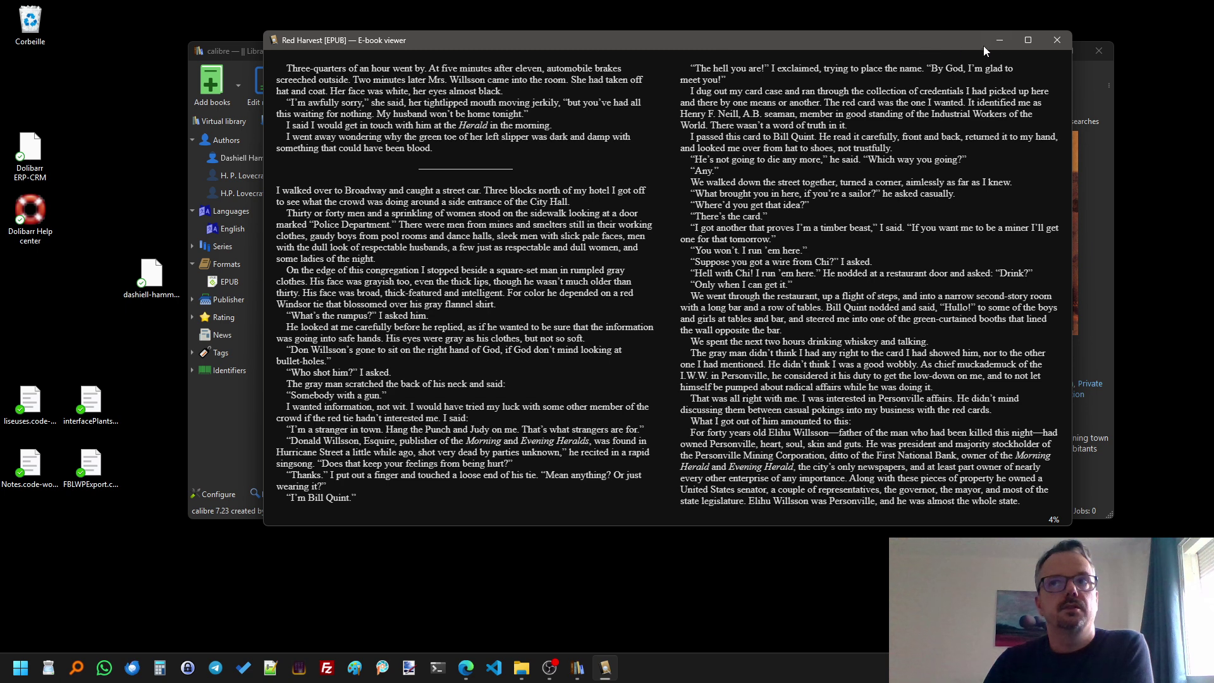
Examine the viewer's controls for navigation, search, bookmarks, font size and preferences, and return to the book text.
click(1023, 58)
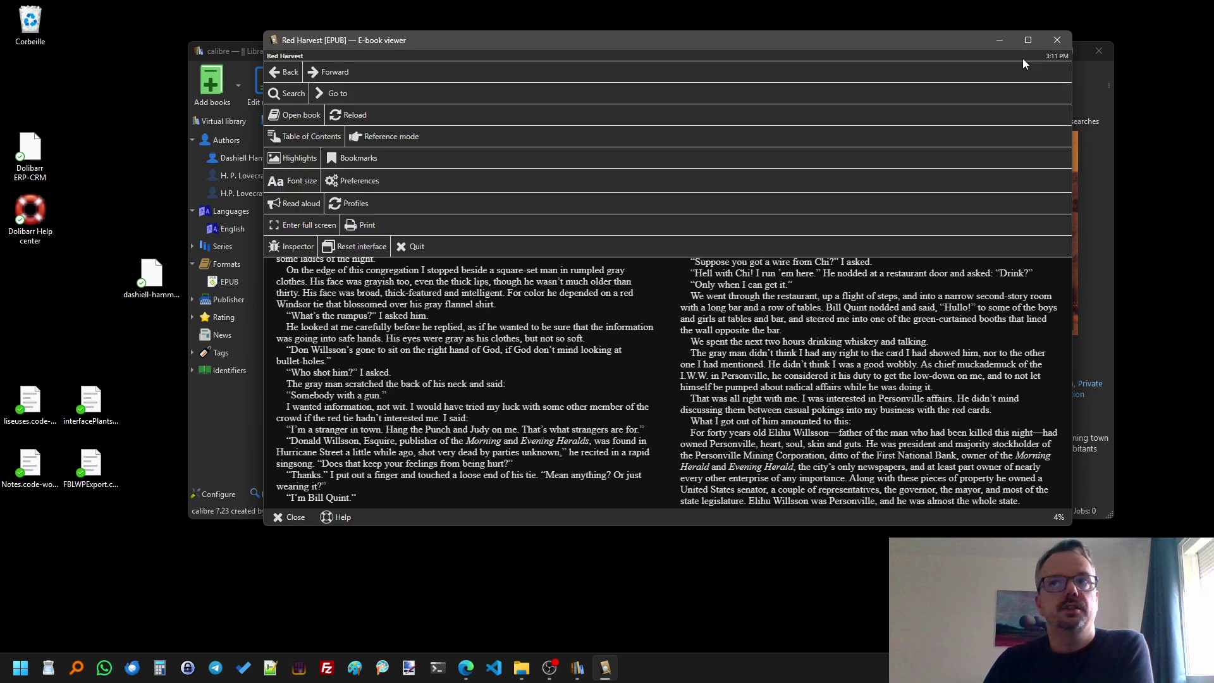
click(1023, 58)
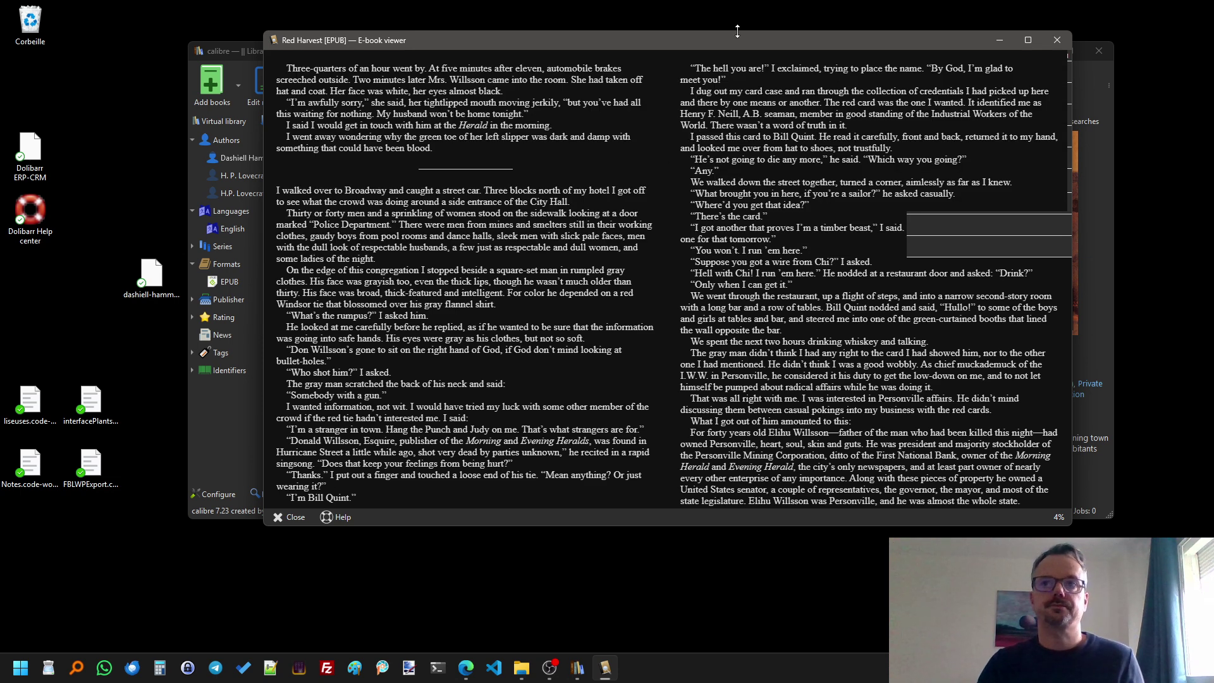
drag(746, 41, 759, 62)
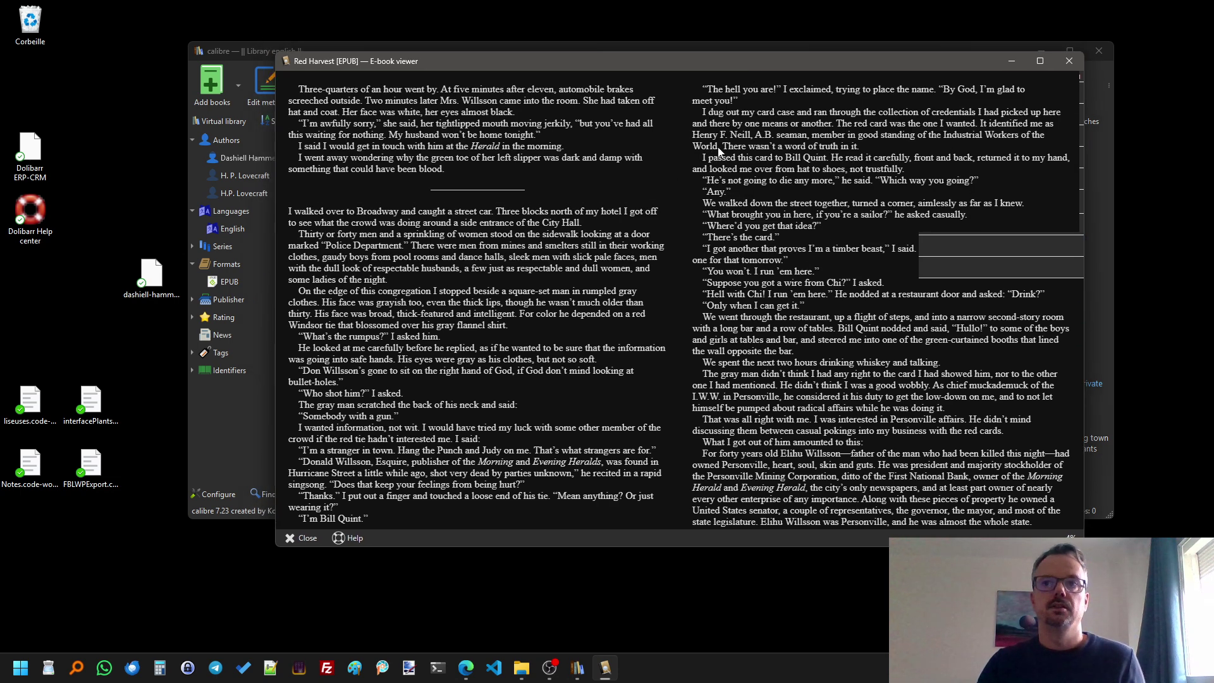
right_click(663, 166)
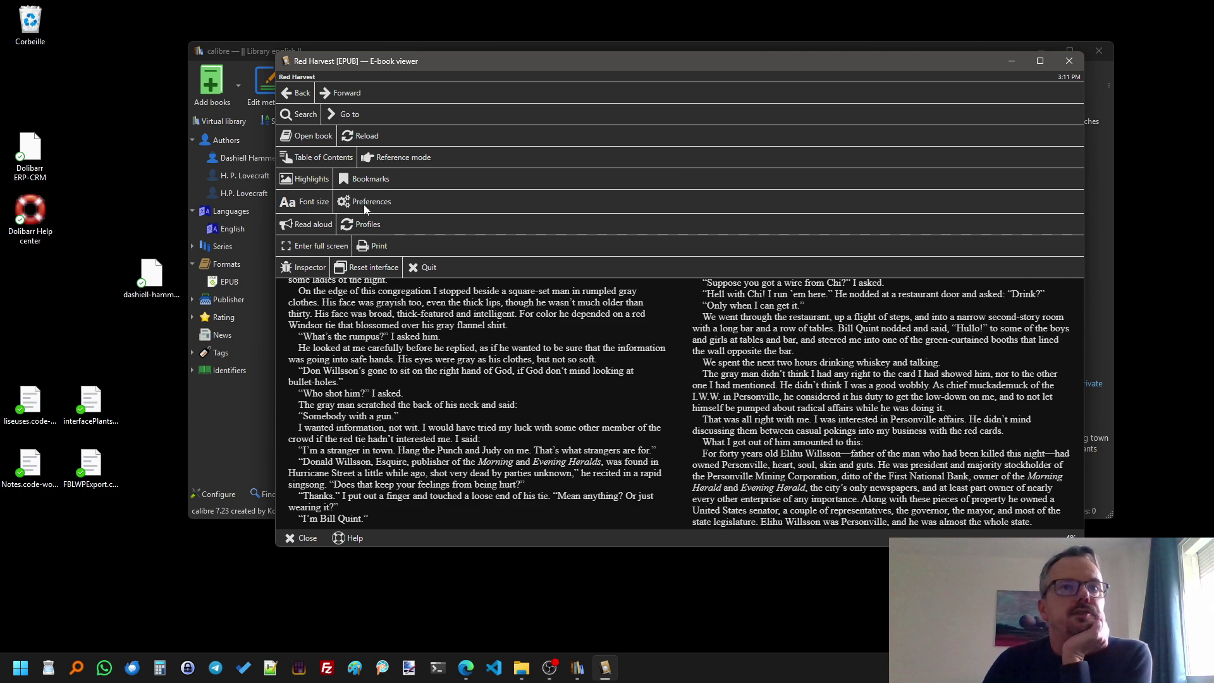
click(301, 95)
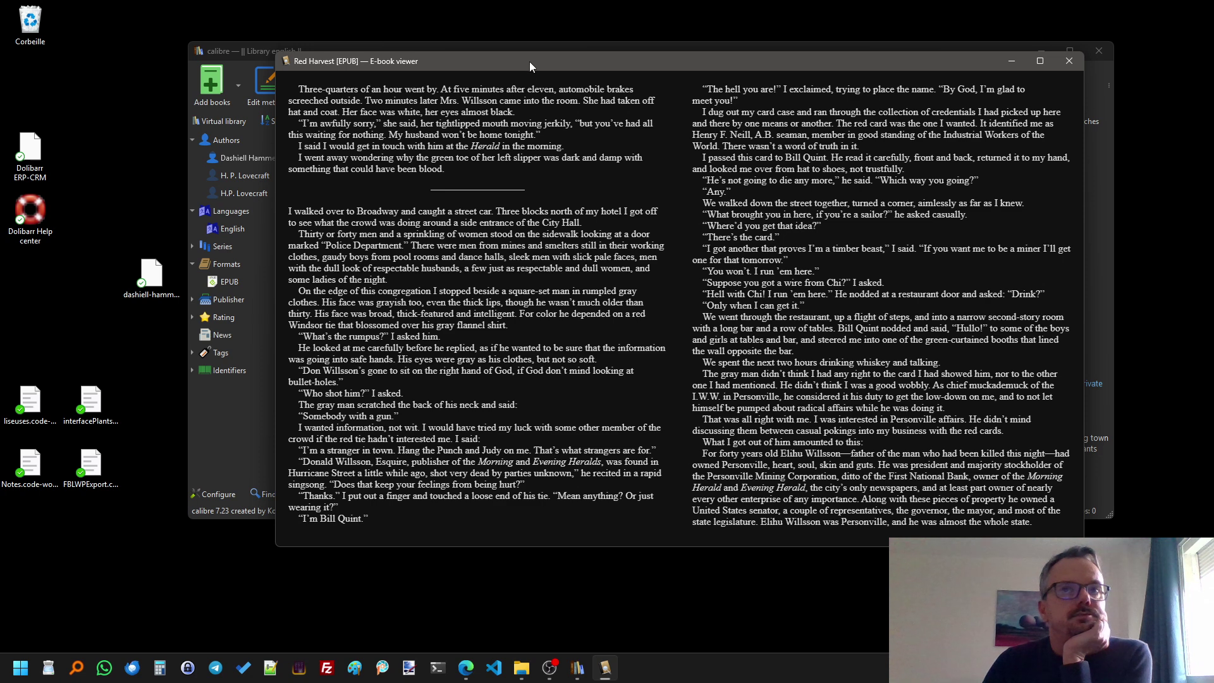
drag(529, 62, 511, 44)
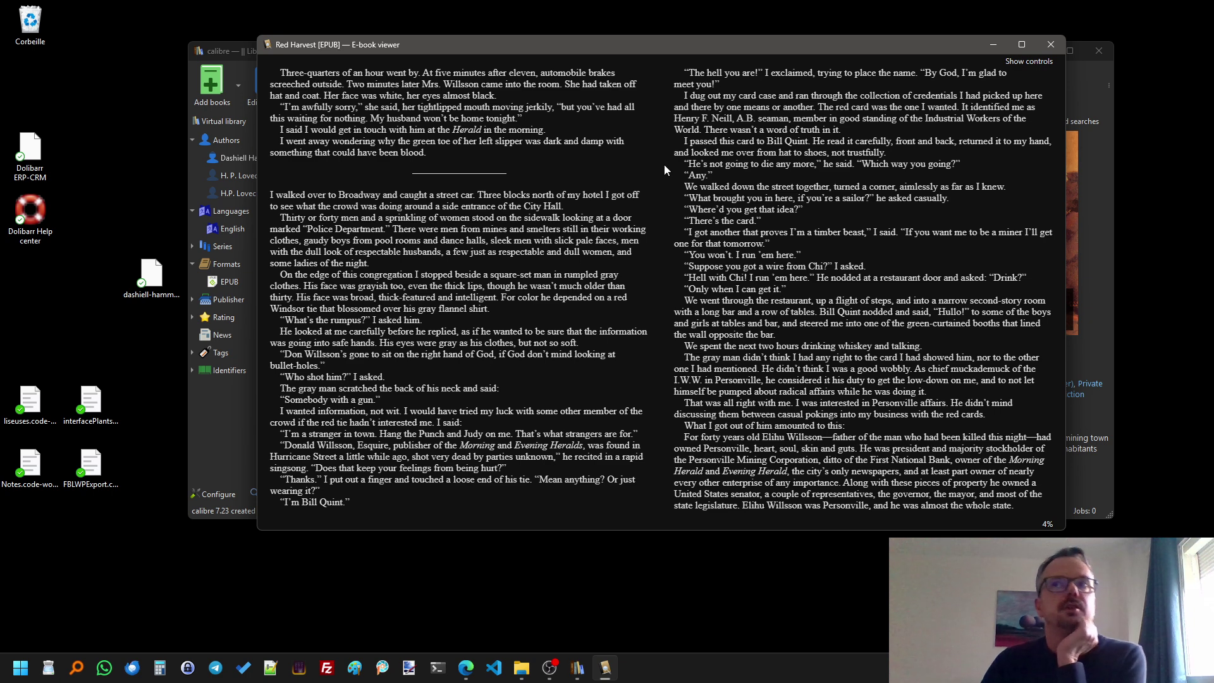
Set the book reader's color scheme to Sepia light in the viewer preferences.
click(644, 187)
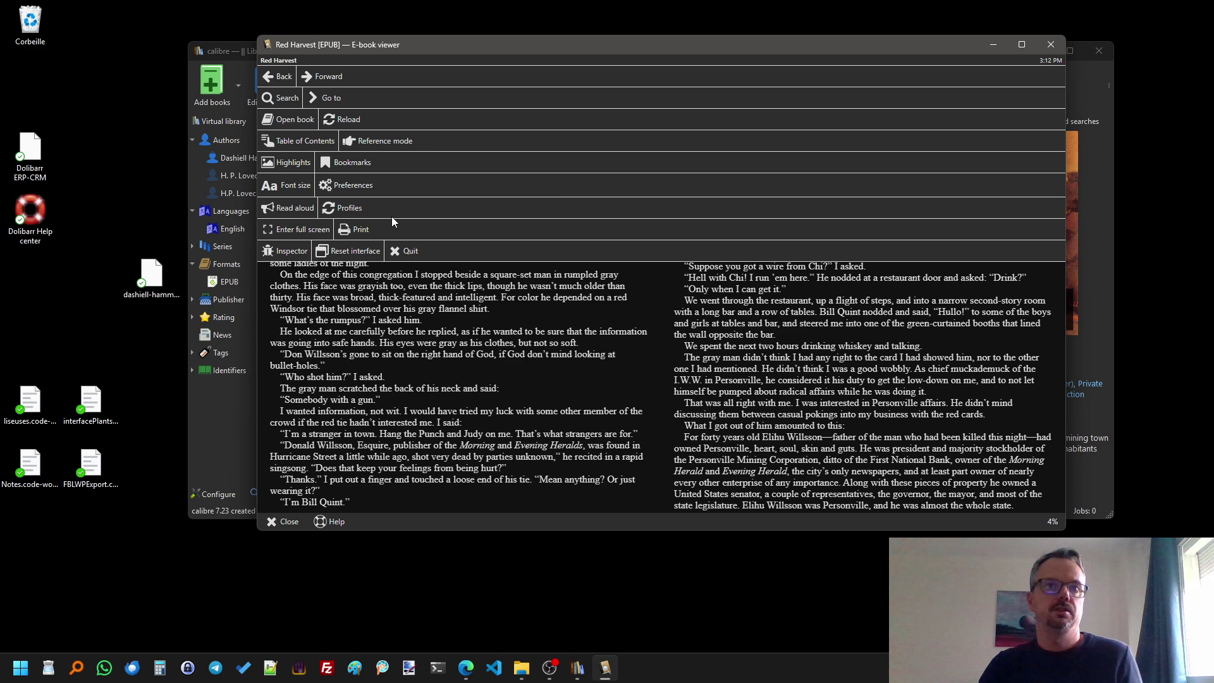
click(351, 184)
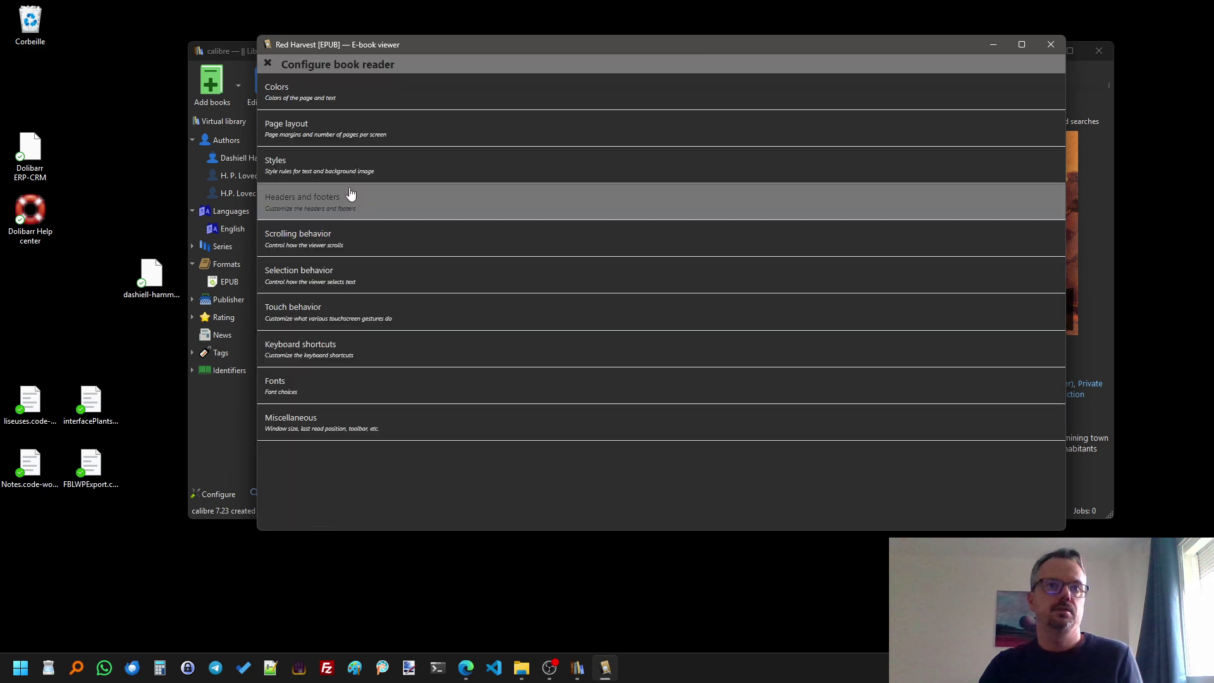
click(287, 89)
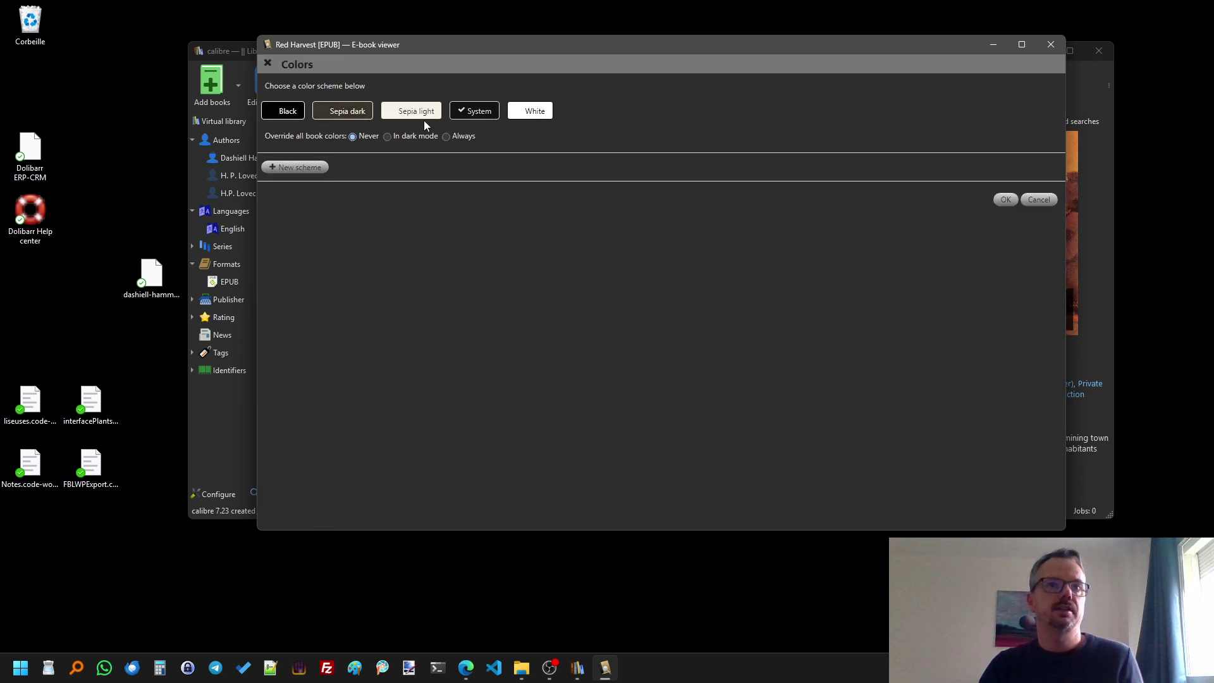
click(405, 113)
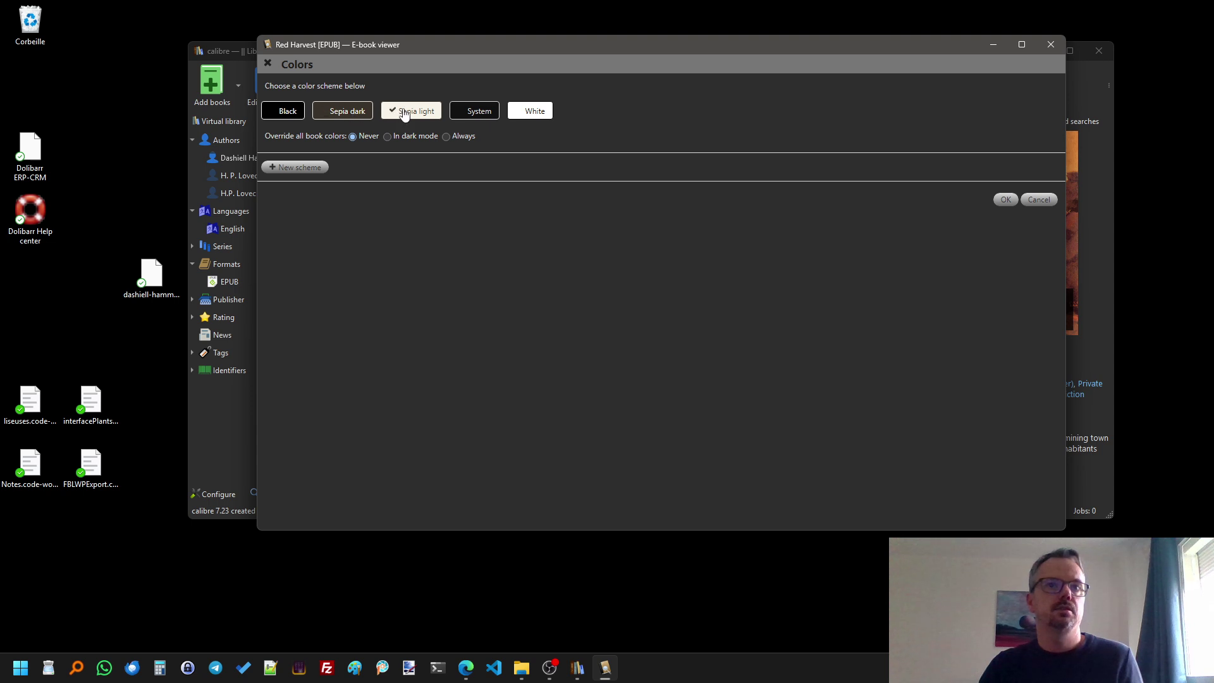
click(1005, 200)
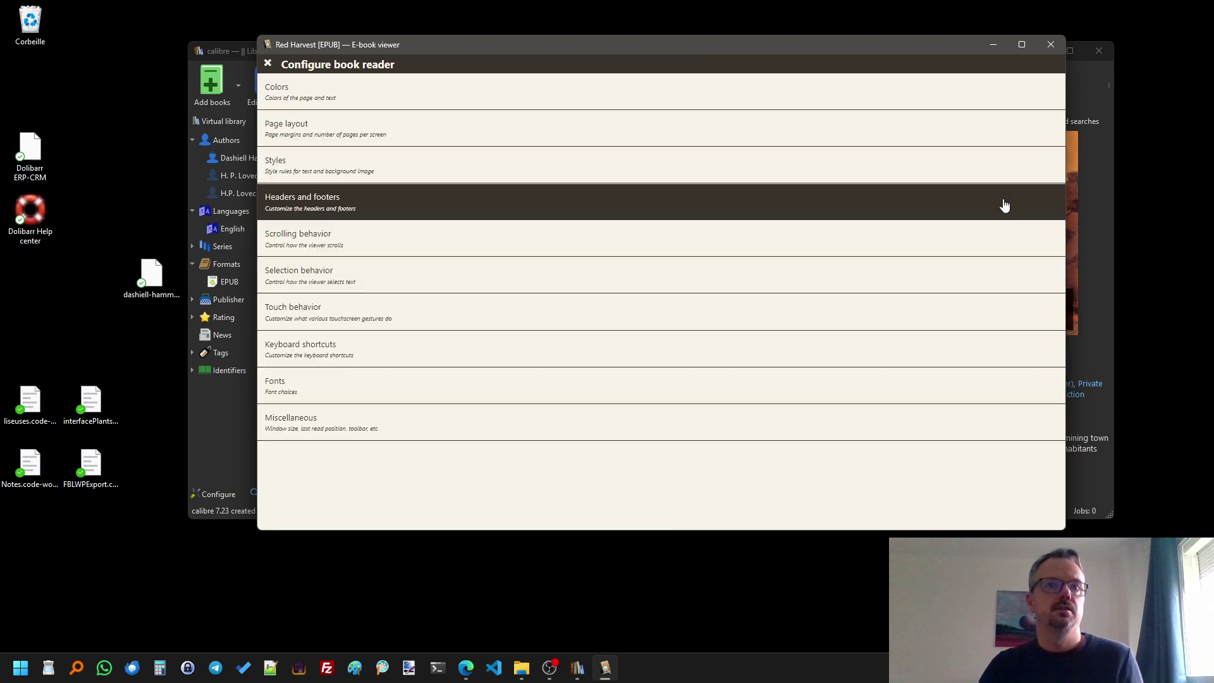
Review the reader's page layout settings, return to the book and page forward through the first chapter.
click(317, 134)
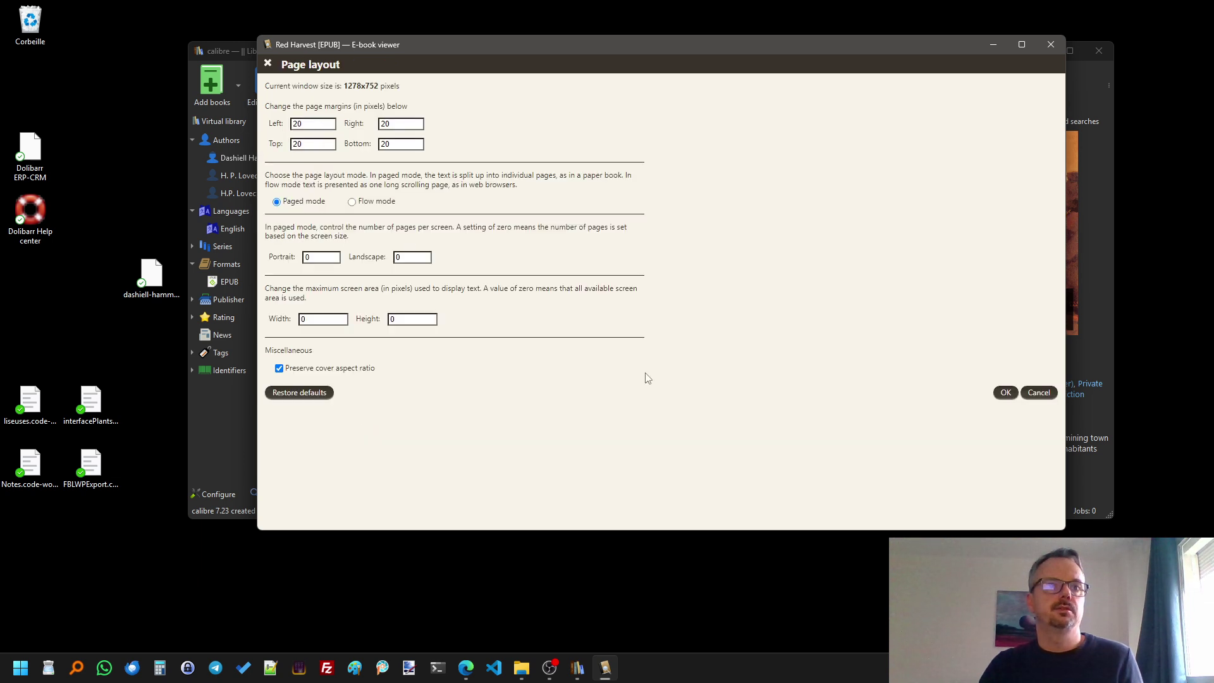
click(1005, 392)
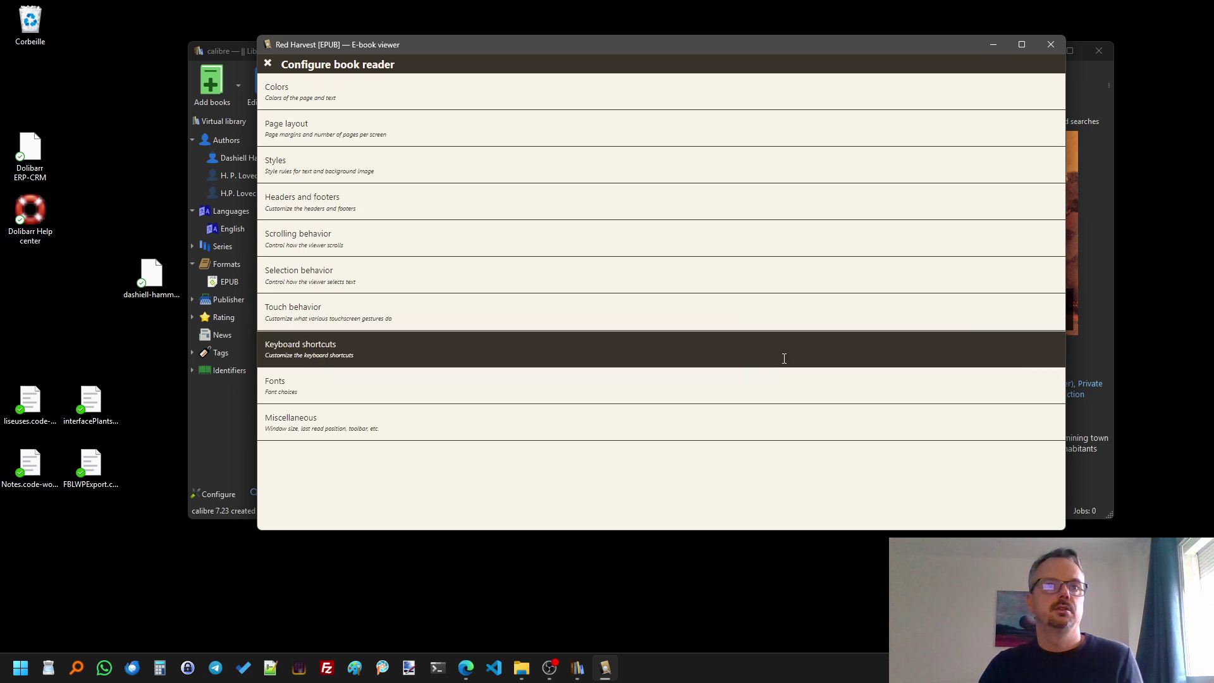
key(Escape)
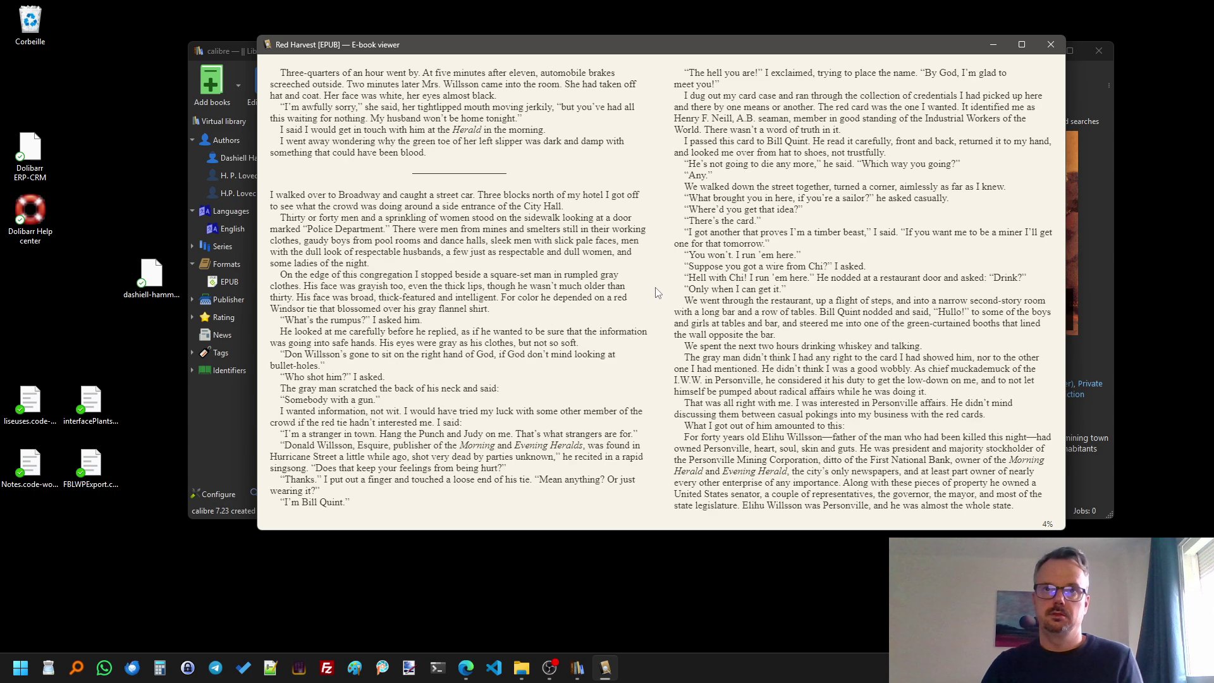
scroll(658, 293, down, 6)
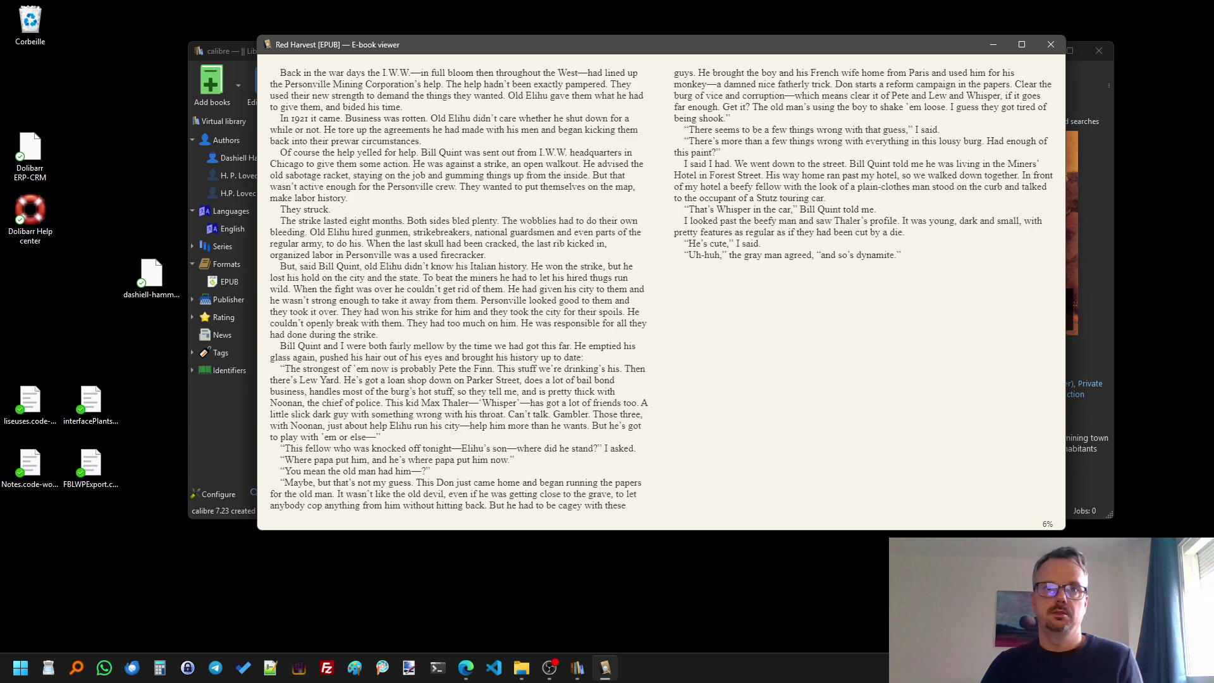
Page forward and back through Red Harvest and close the E-book viewer to return to the library.
scroll(661, 291, down, 1)
scroll(661, 291, up, 3)
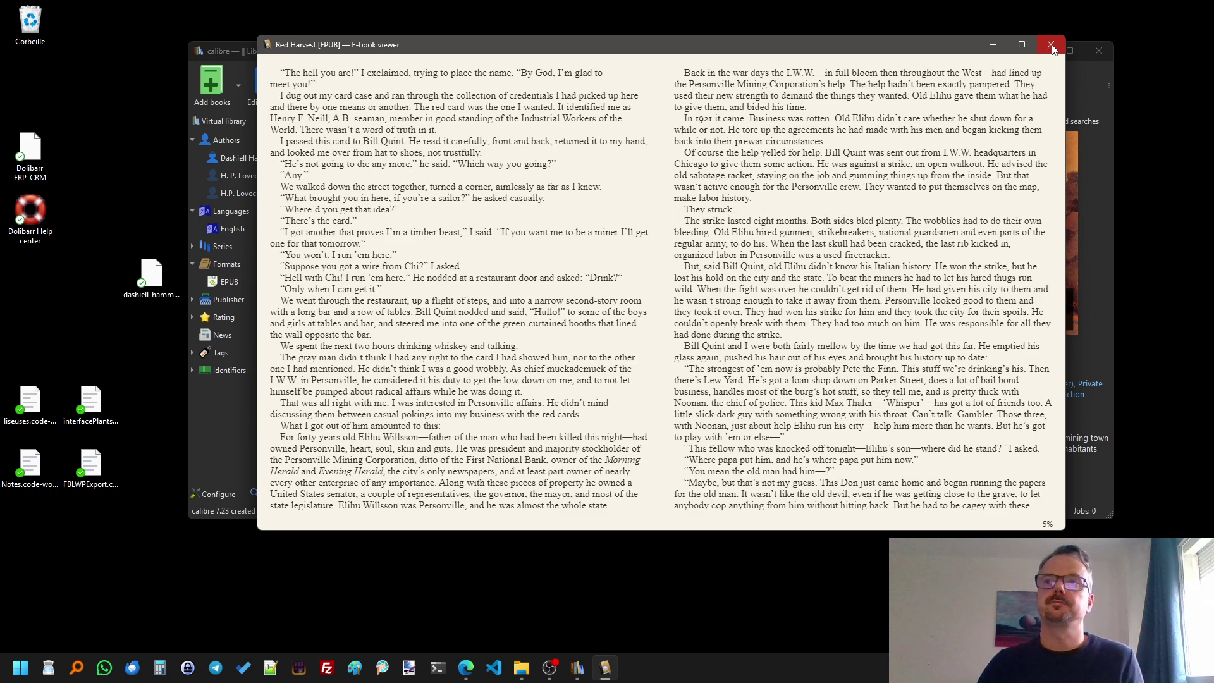
click(1051, 45)
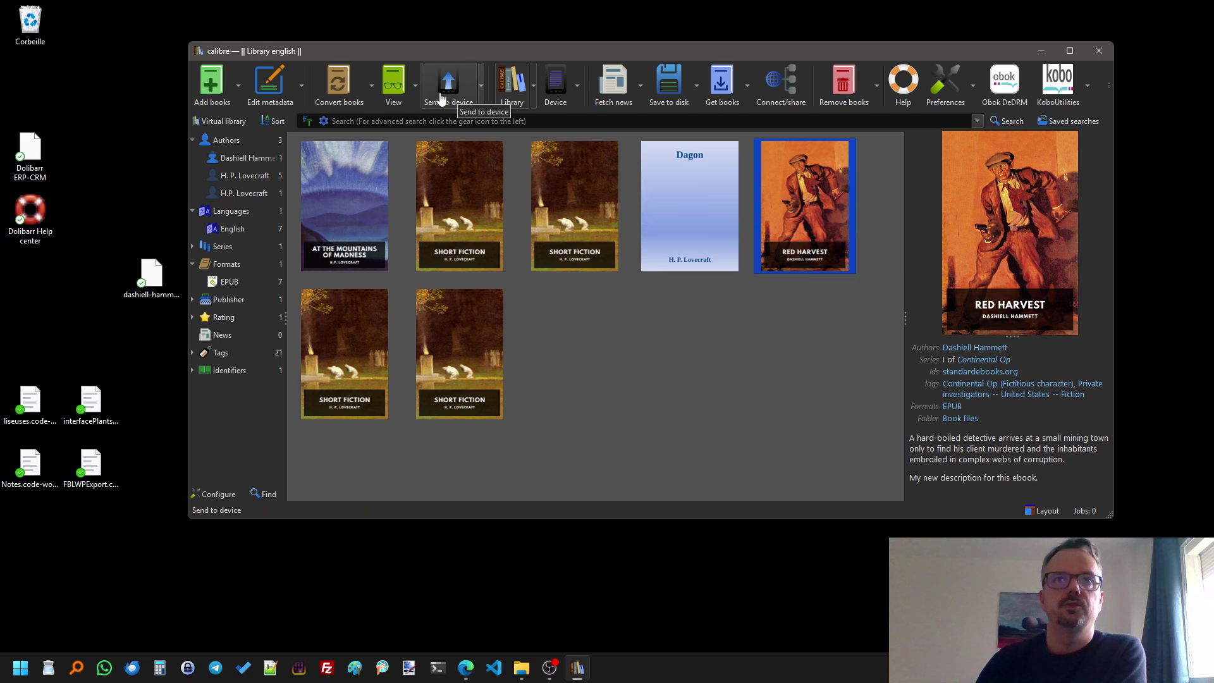
Send Red Harvest to the connected Kobo Libra 2 and check the transfer in the jobs list, closing the list when done.
click(440, 99)
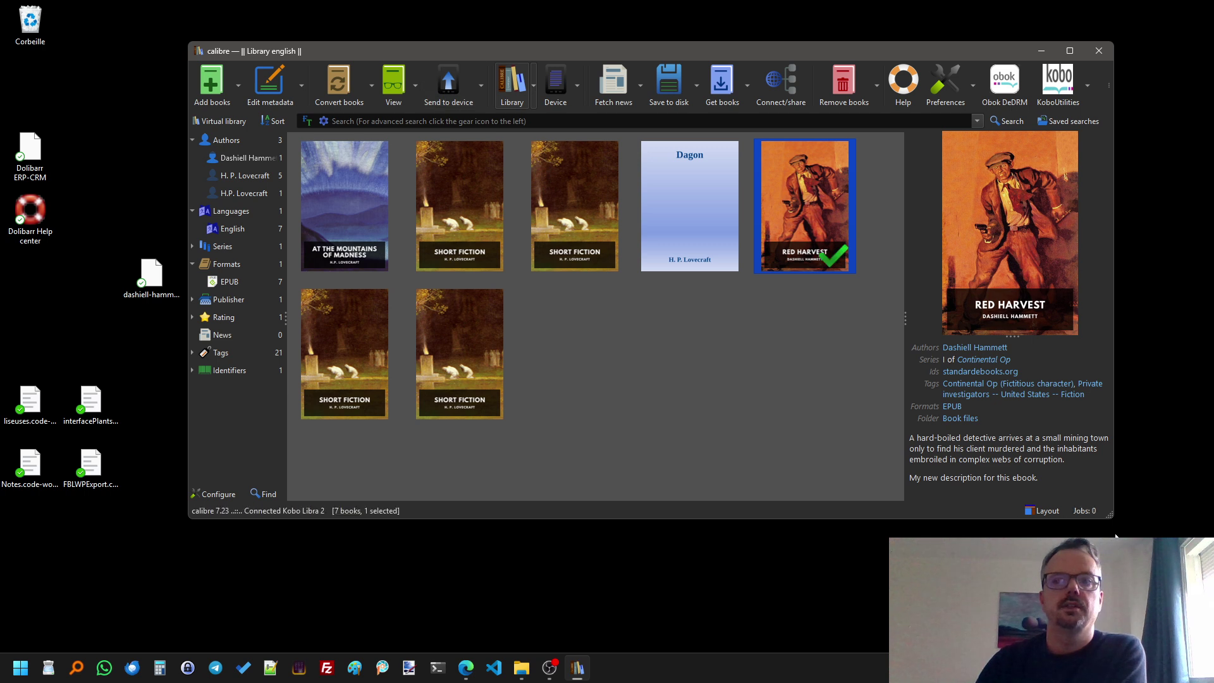
click(1088, 511)
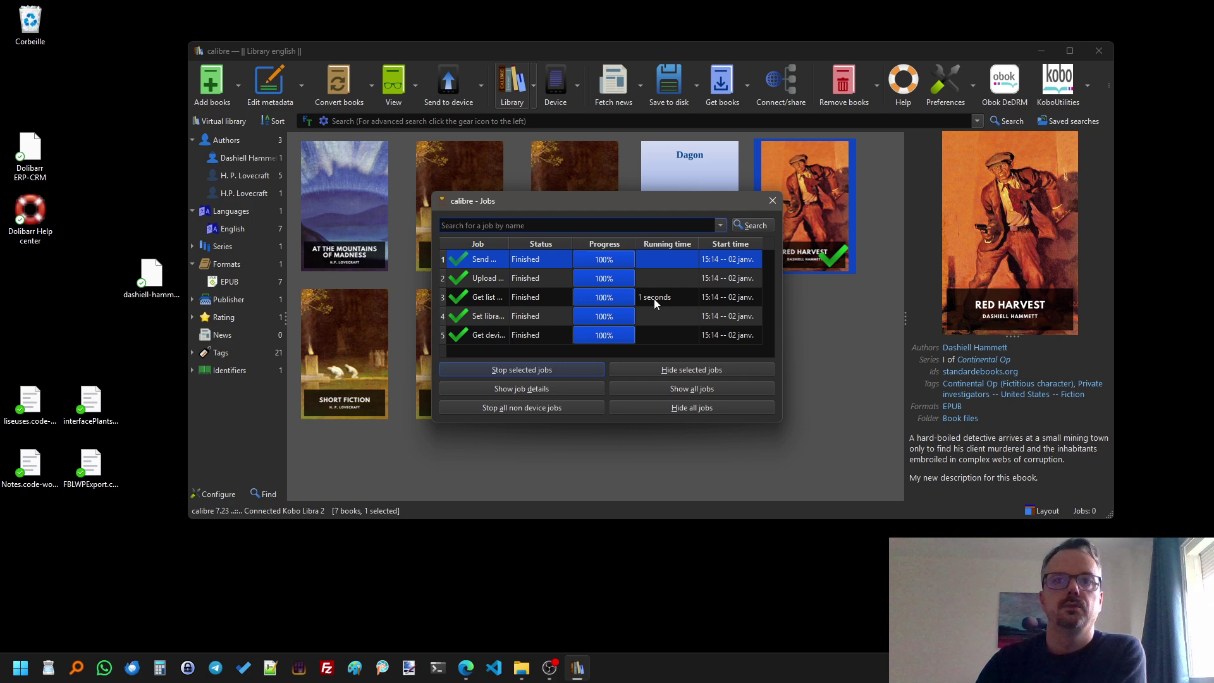
click(773, 200)
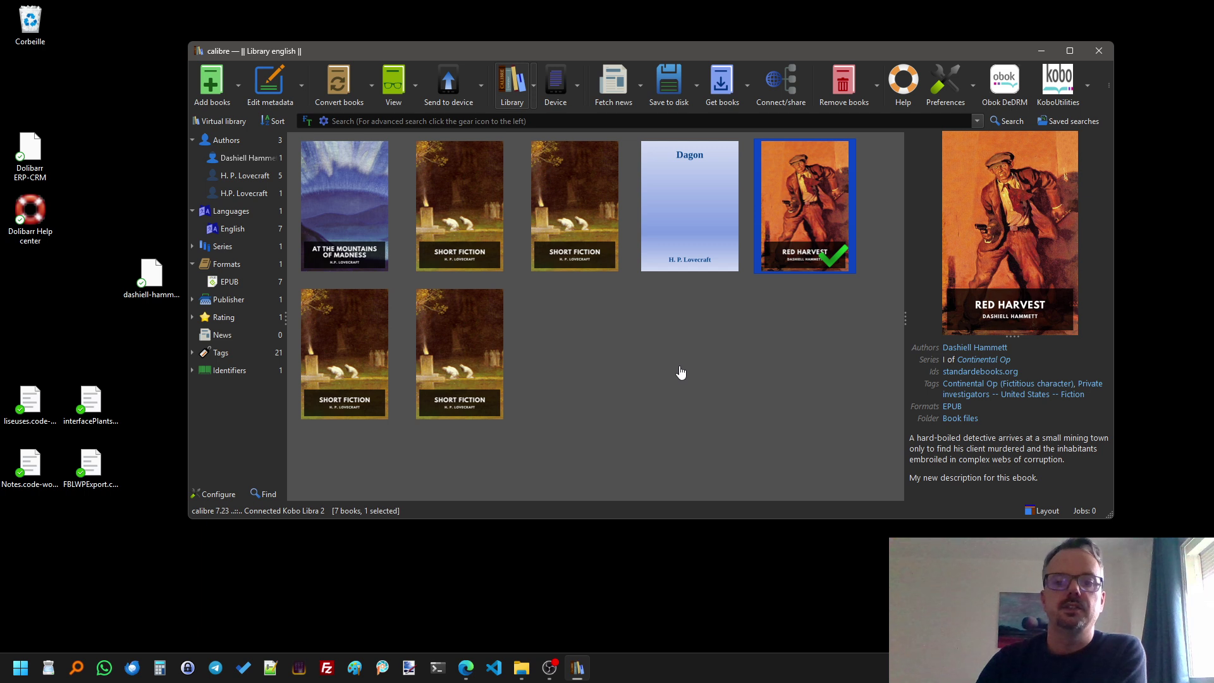
Switch the library from the cover grid to the book list and select Red Harvest to check its On Device entry.
click(1039, 512)
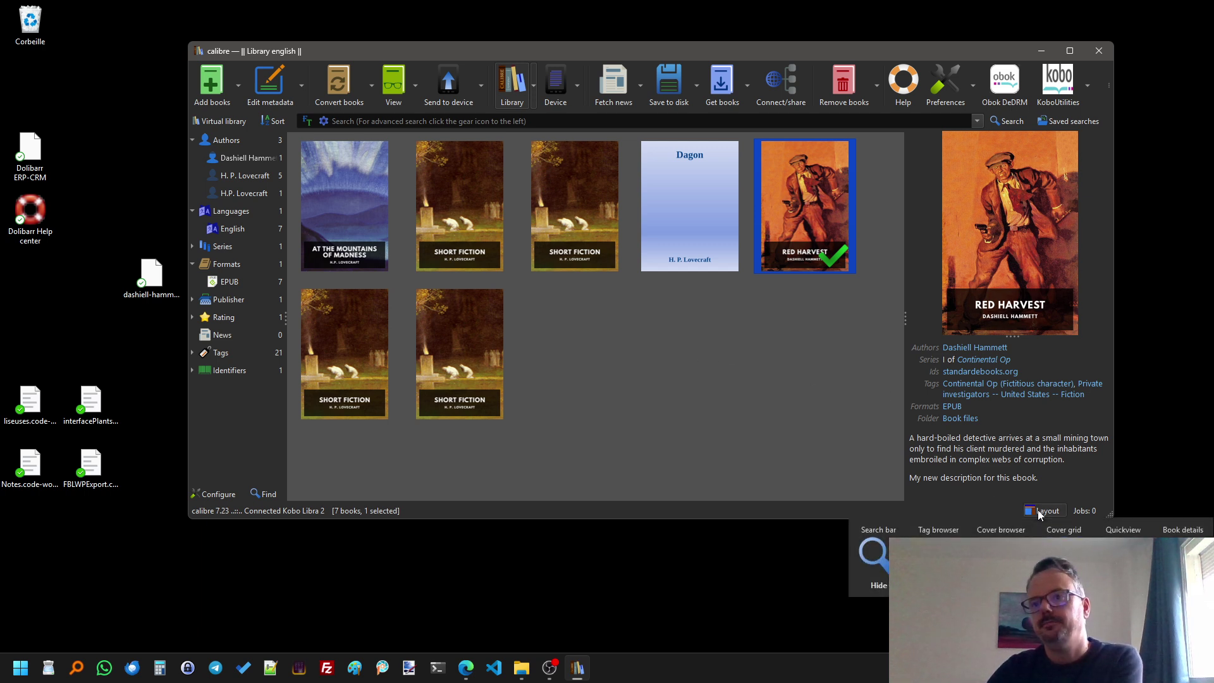
click(1064, 530)
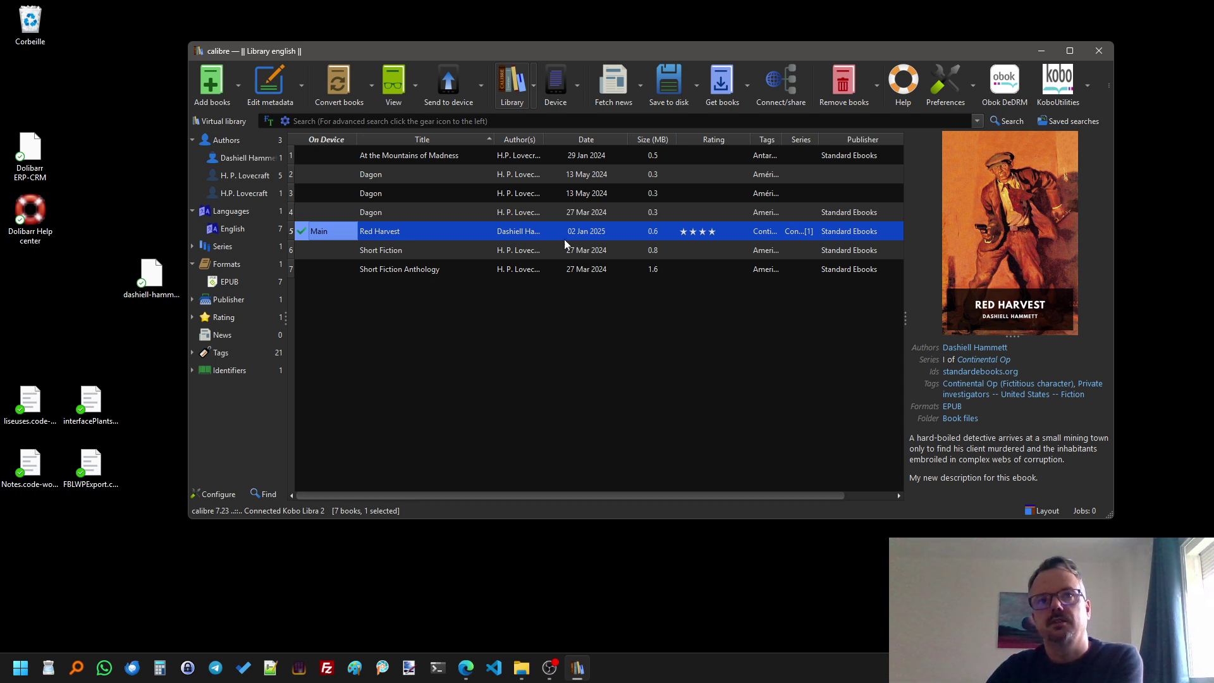
click(336, 250)
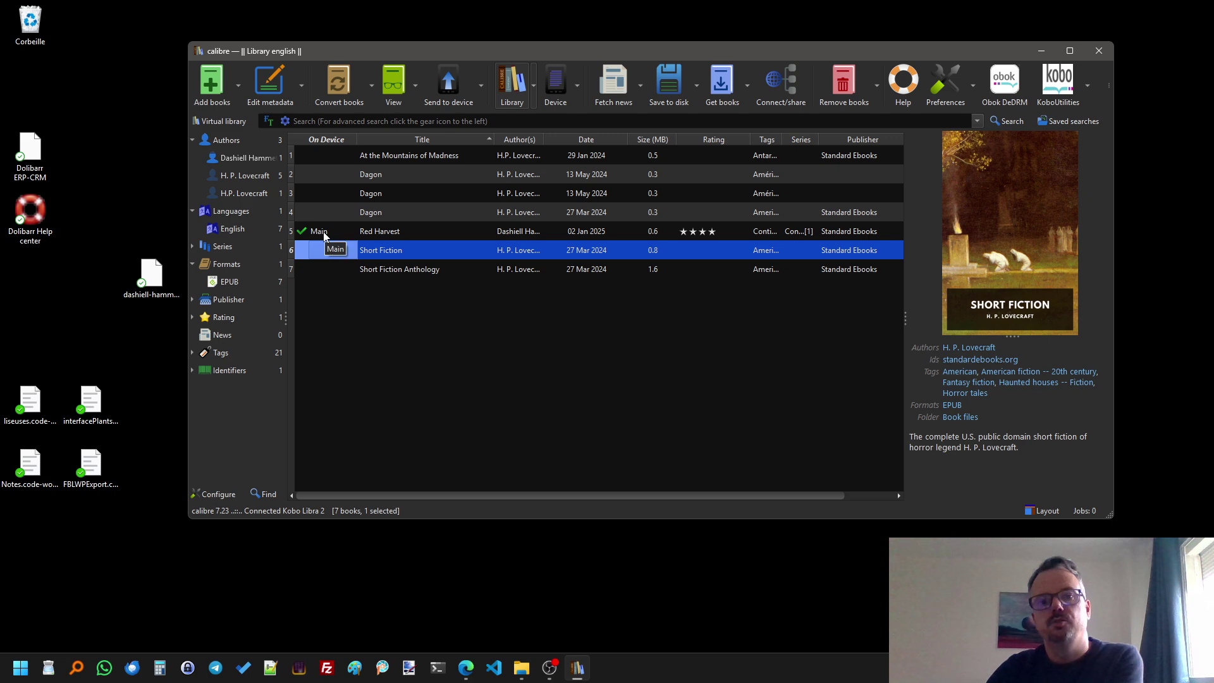
click(324, 231)
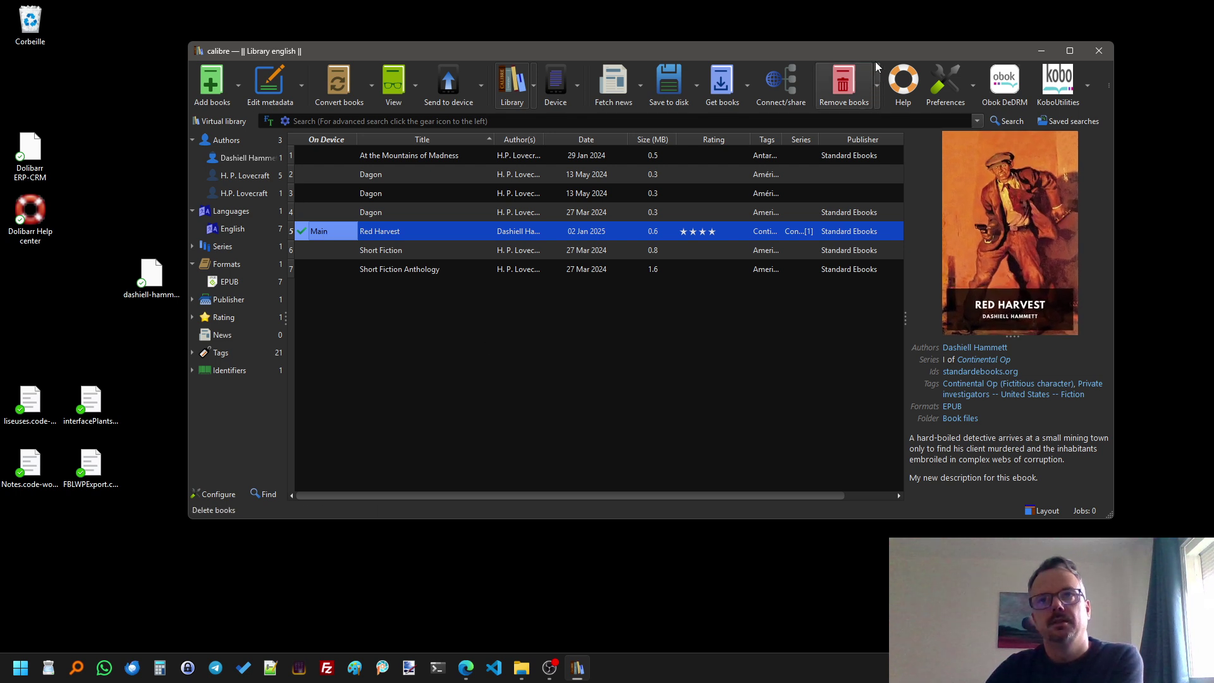
drag(875, 49, 869, 47)
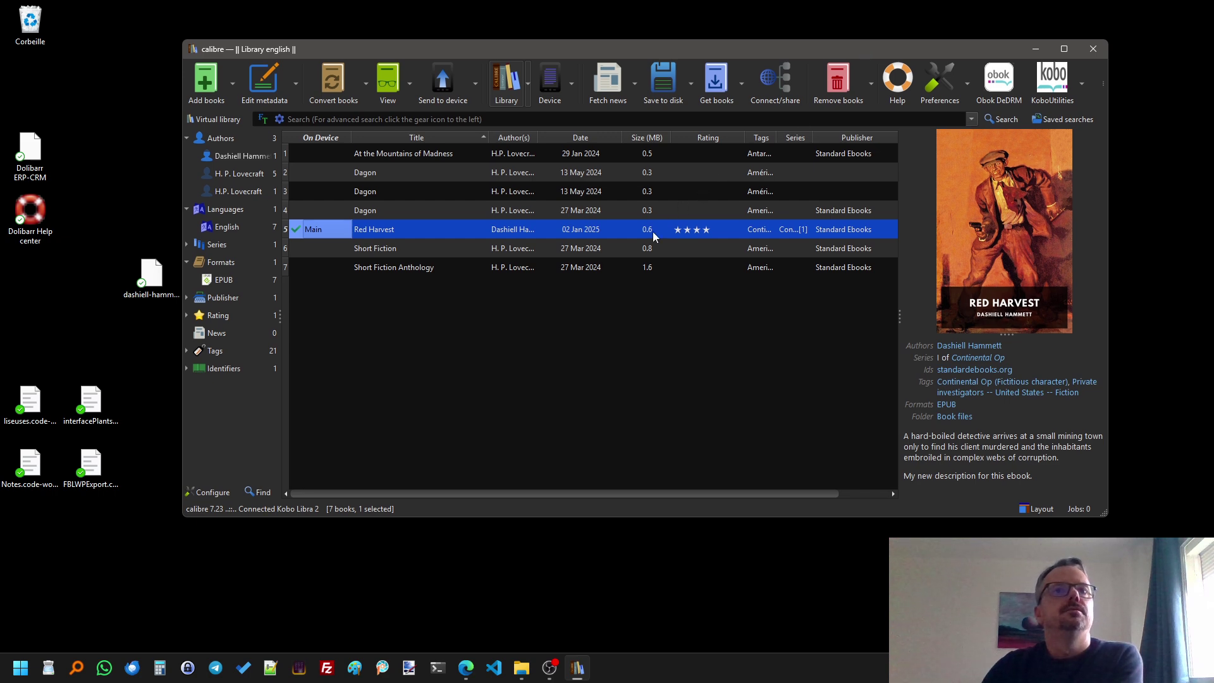